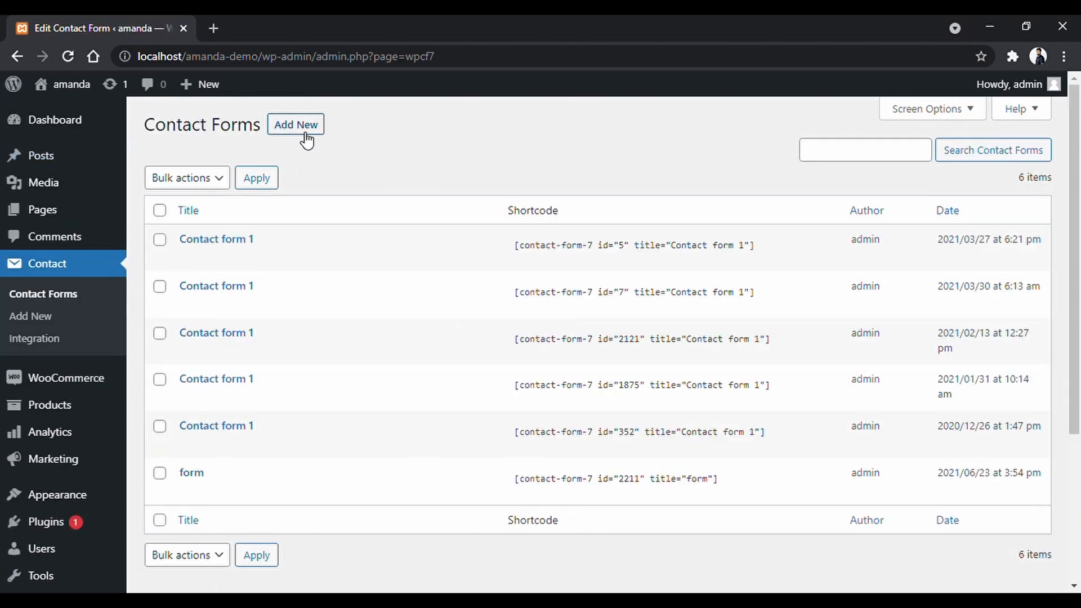
Start a new contact form from the Contact Forms list with Add New.
{"action": "left_click", "coordinate": [307, 139]}
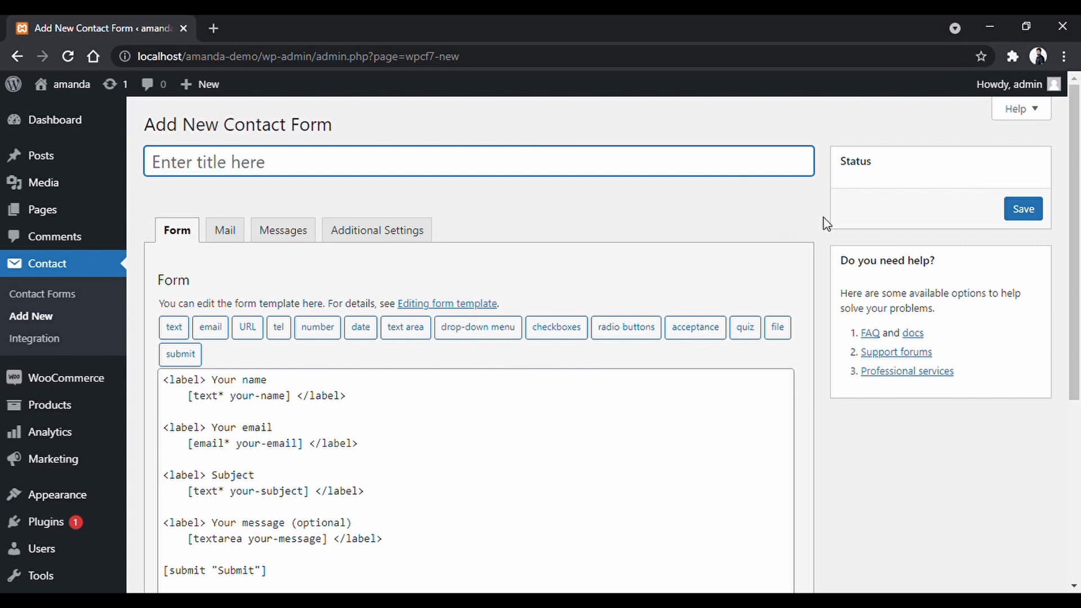
Select all of the default form template text and delete it.
{"action": "scroll", "coordinate": [822, 224], "scroll_direction": "down", "scroll_amount": 3}
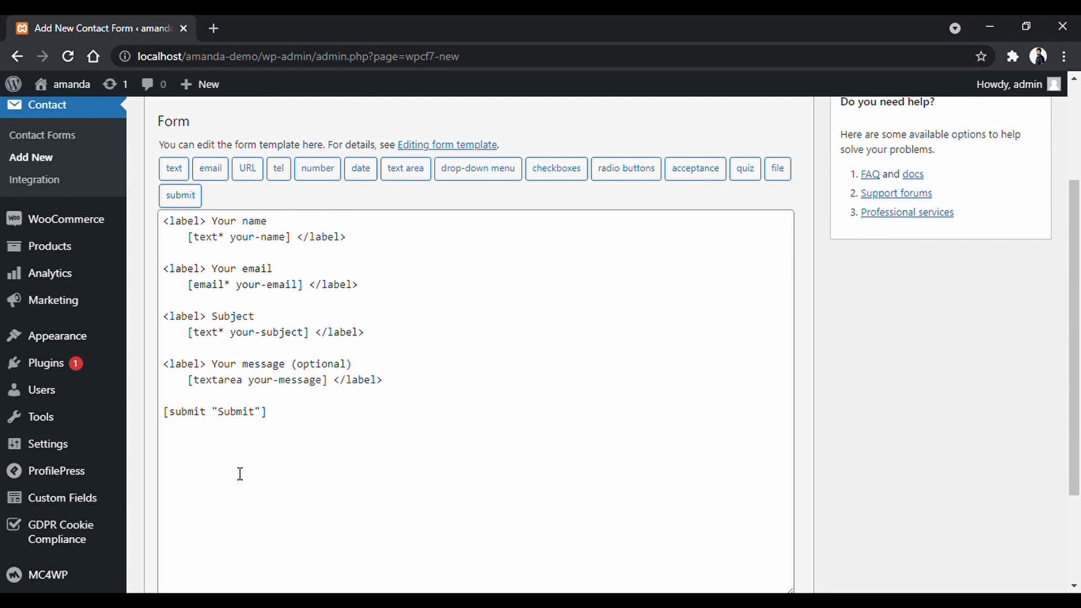
{"action": "left_click_drag", "start_coordinate": [269, 414], "coordinate": [166, 232]}
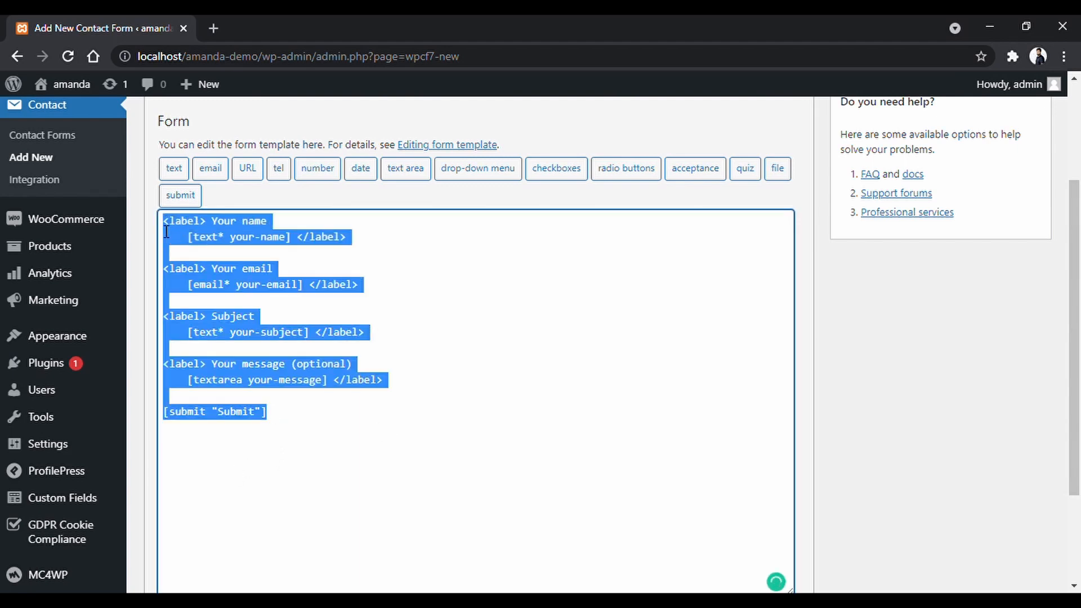
{"action": "key", "text": "BackSpace"}
{"action": "scroll", "coordinate": [302, 280], "scroll_direction": "up", "scroll_amount": 2}
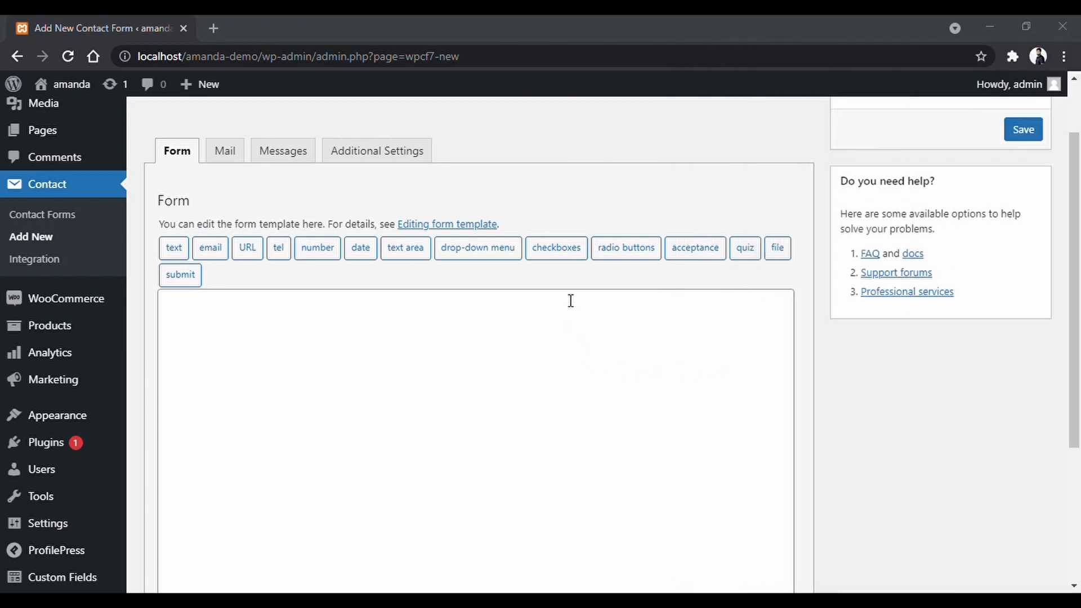
Create a required checkbox group named Products with options Lotion, Body Lotion and Skin Care.
{"action": "left_click", "coordinate": [569, 259]}
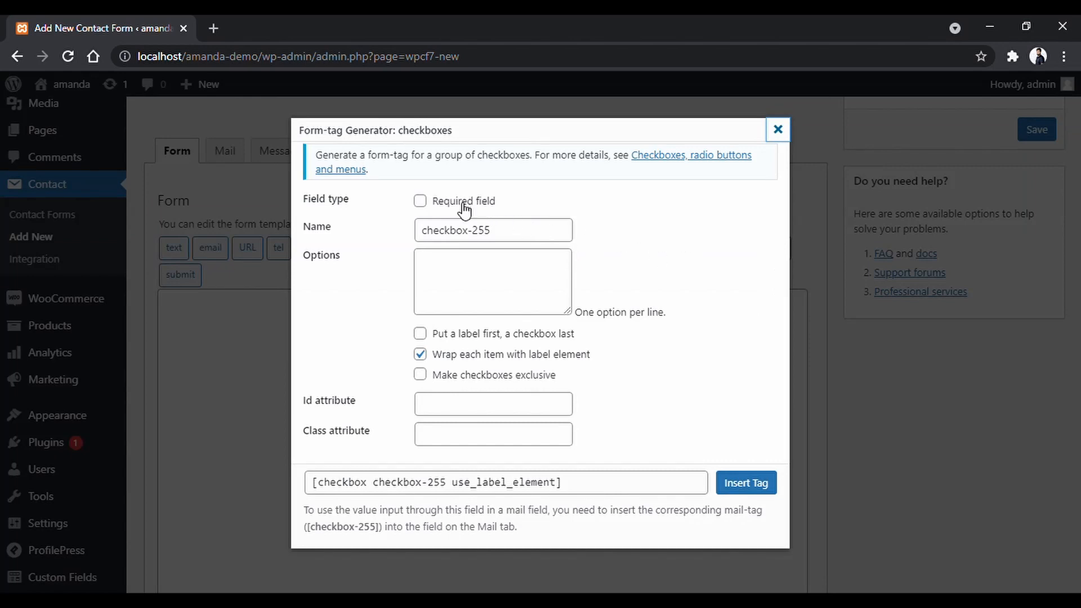
{"action": "left_click", "coordinate": [427, 204]}
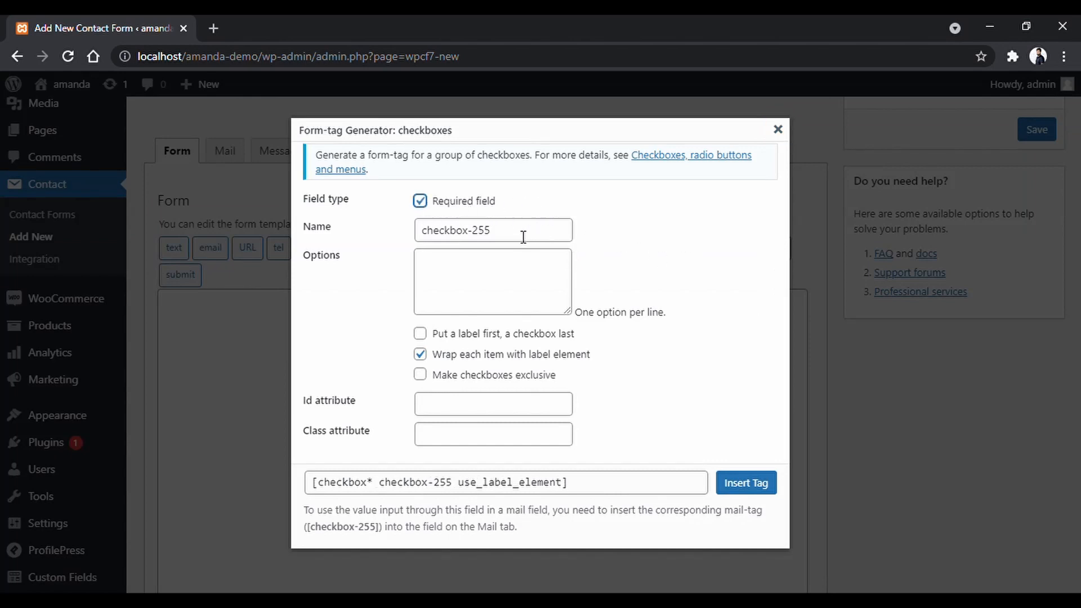
{"action": "left_click_drag", "start_coordinate": [524, 235], "coordinate": [341, 235]}
{"action": "type", "text": "Product"}
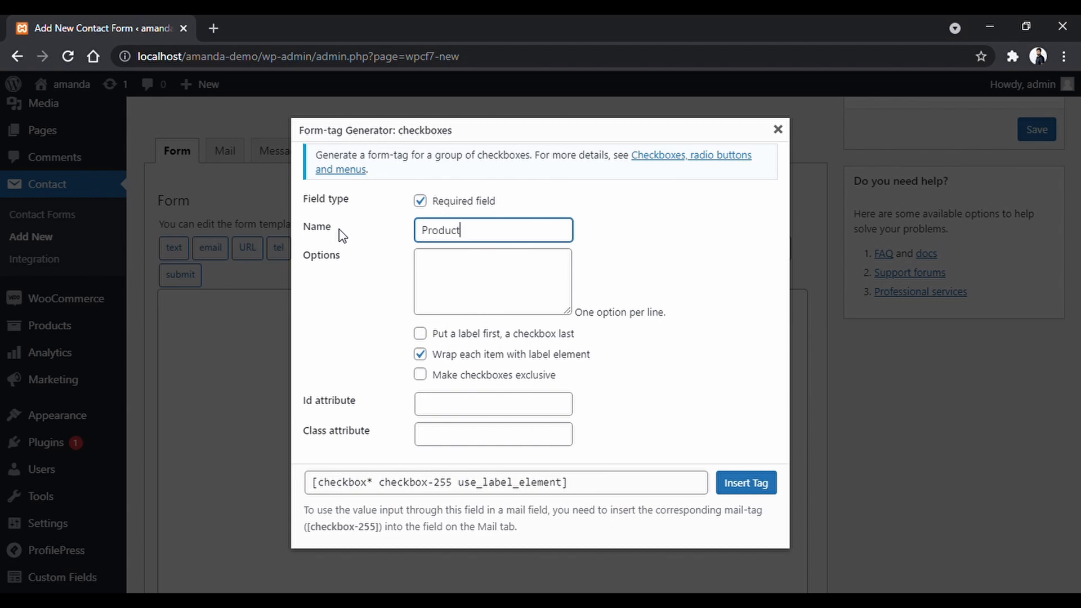
{"action": "type", "text": "ts"}
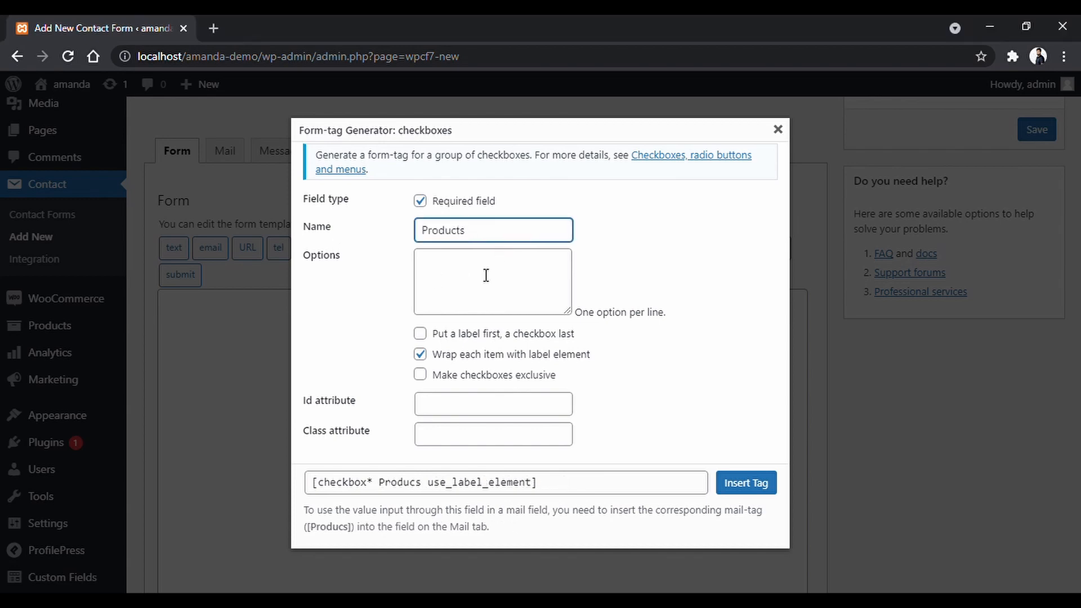
{"action": "left_click", "coordinate": [485, 275]}
{"action": "type", "text": "Lotions,"}
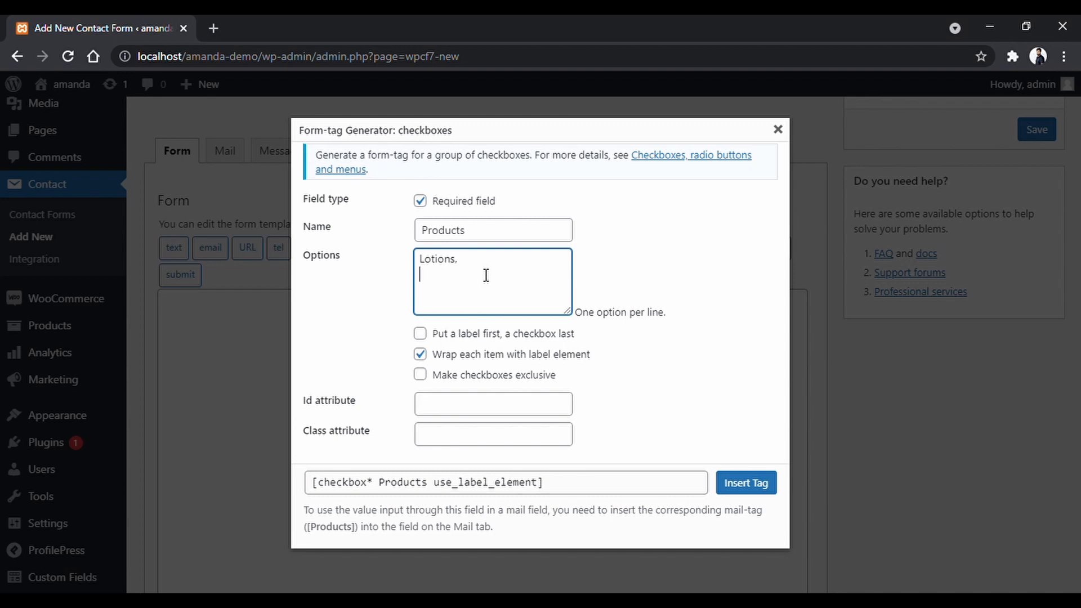
{"action": "type", "text": "s Body"}
{"action": "type", "text": " Lotio"}
{"action": "type", "text": "n Skin Ca"}
{"action": "type", "text": "re"}
{"action": "key", "text": "Return"}
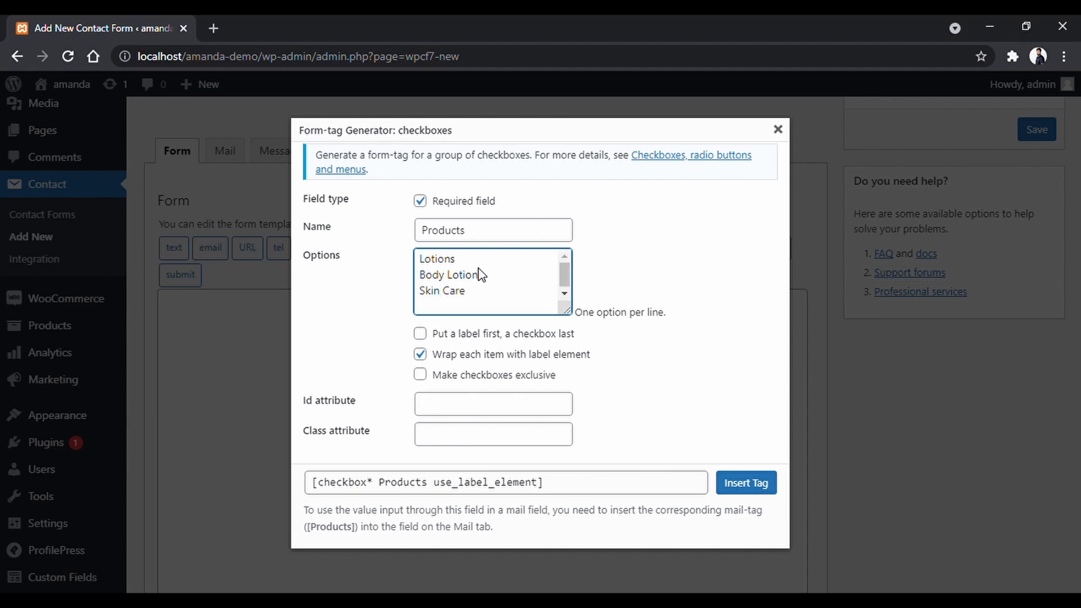
Give the Products checkbox group the id and class product_item.
{"action": "left_click", "coordinate": [570, 405]}
{"action": "type", "text": "Product"}
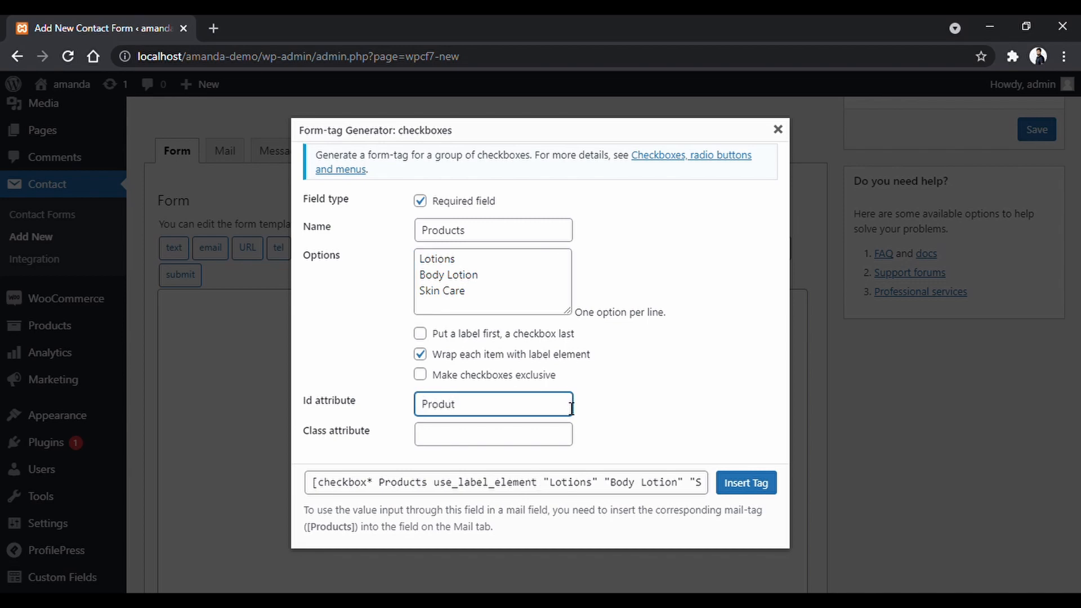
{"action": "key", "text": "BackSpace"}
{"action": "type", "text": "ct_item"}
{"action": "key", "text": "BackSpace"}
{"action": "type", "text": "p"}
{"action": "key", "text": "ctrl+a"}
{"action": "key", "text": "ctrl+c"}
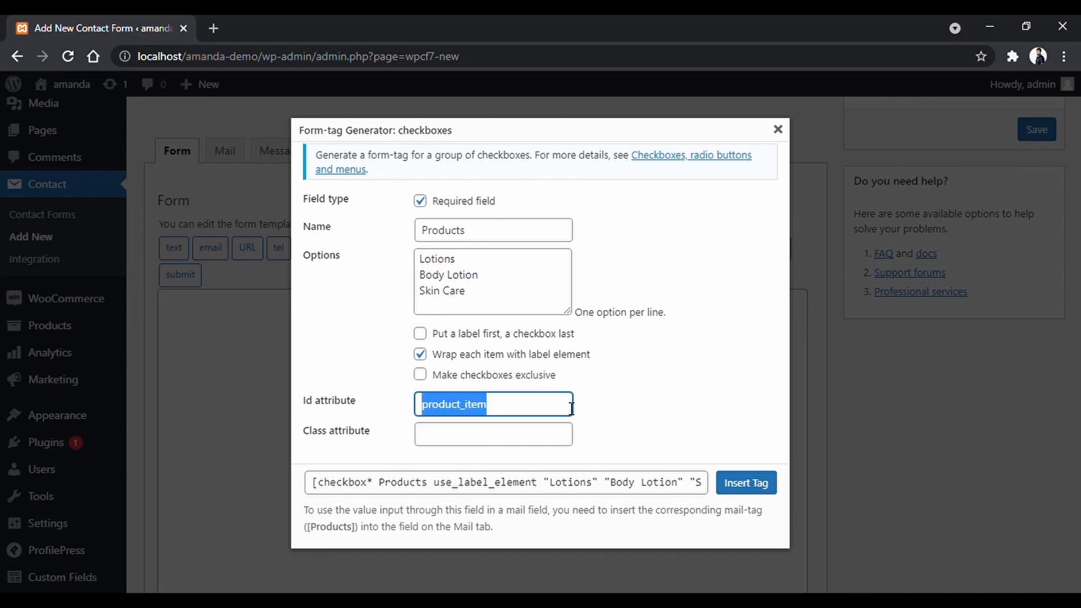
{"action": "left_click", "coordinate": [536, 445]}
{"action": "key", "text": "ctrl+v"}
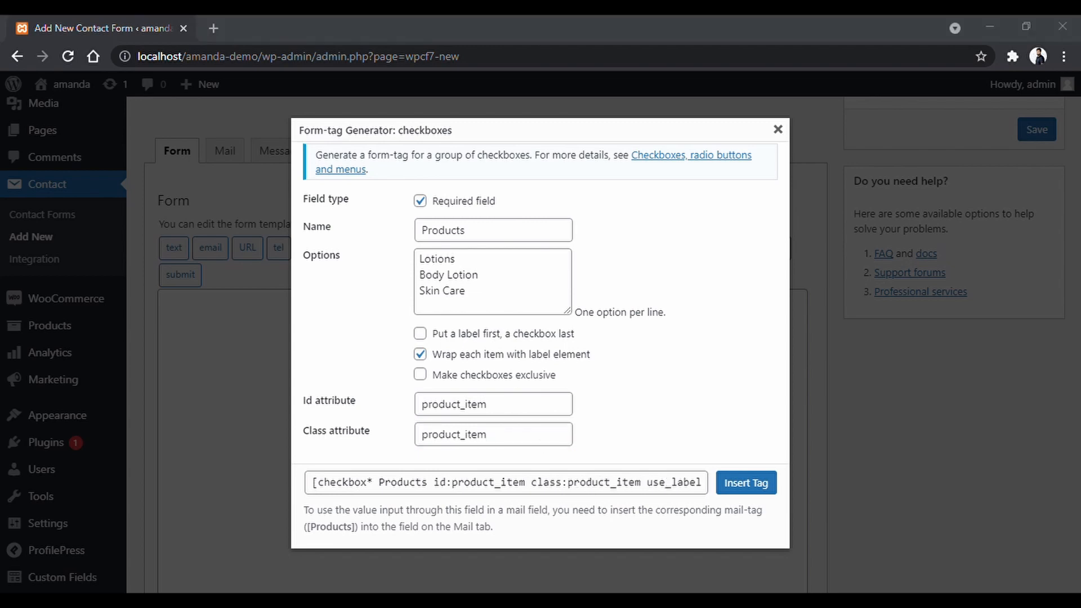
Open and scroll through the documentation on checkboxes, radio buttons and menus.
{"action": "left_click_drag", "start_coordinate": [316, 155], "coordinate": [499, 191]}
{"action": "left_click", "coordinate": [663, 186]}
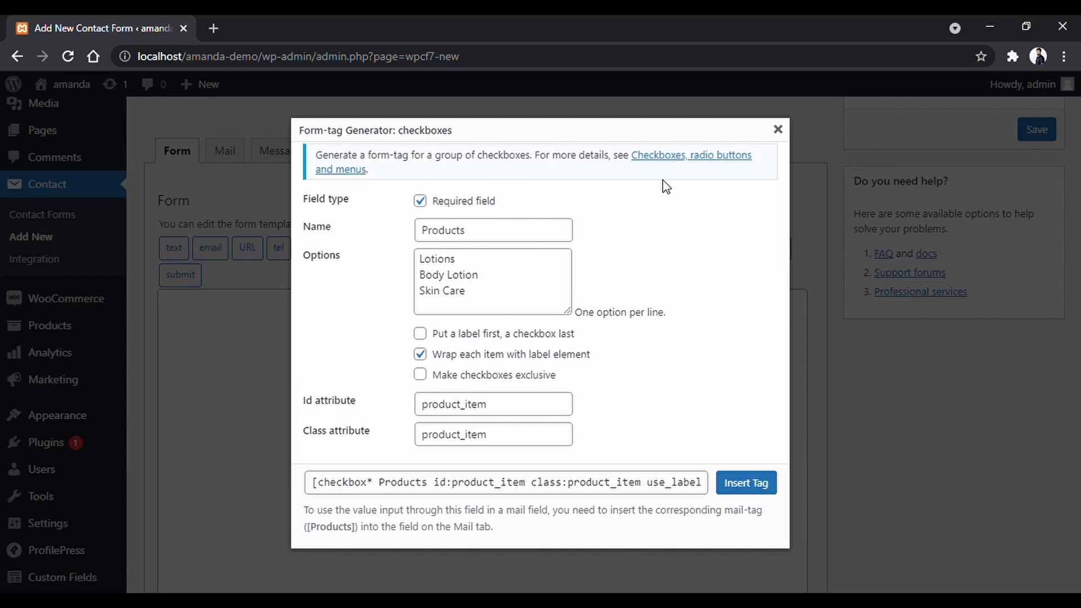
{"action": "left_click", "coordinate": [667, 159]}
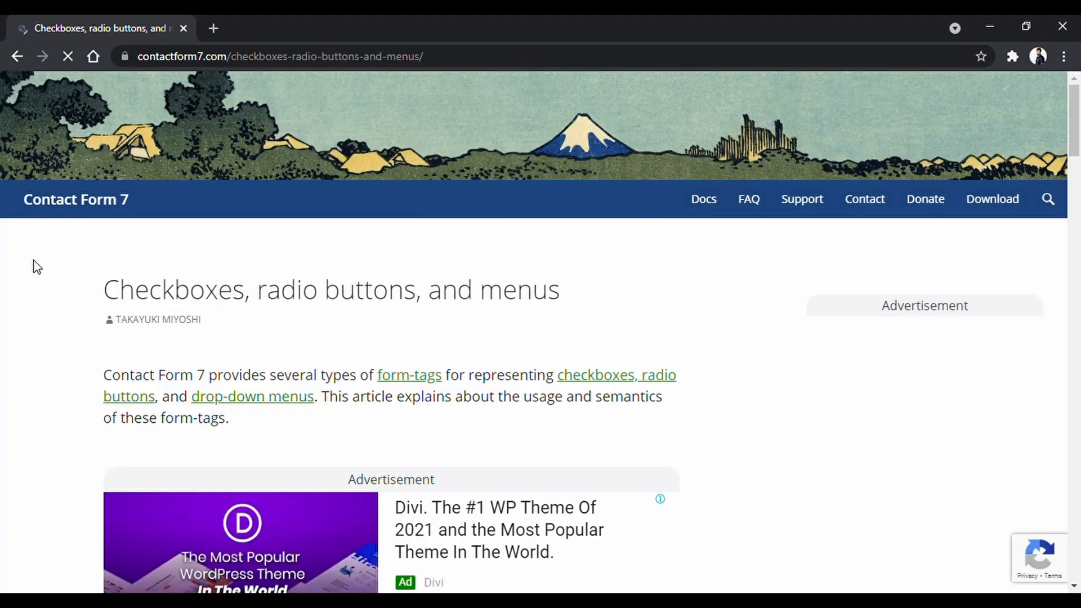
{"action": "scroll", "coordinate": [33, 267], "scroll_direction": "down", "scroll_amount": 5}
{"action": "scroll", "coordinate": [33, 267], "scroll_direction": "down", "scroll_amount": 8}
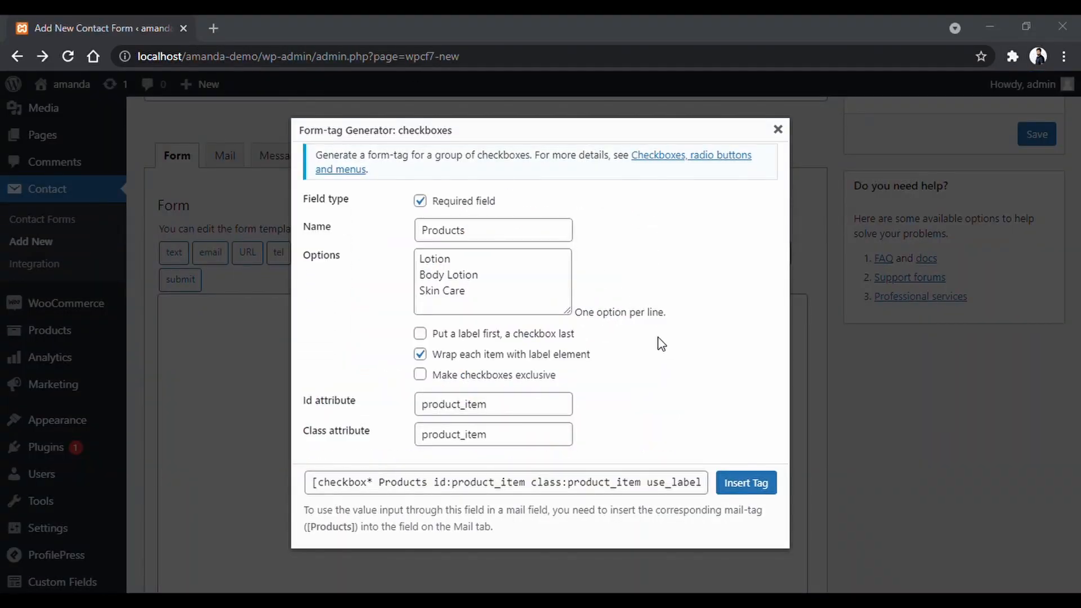
Insert the Products checkbox tag into the template and type the product and name labels around it.
{"action": "left_click", "coordinate": [745, 482]}
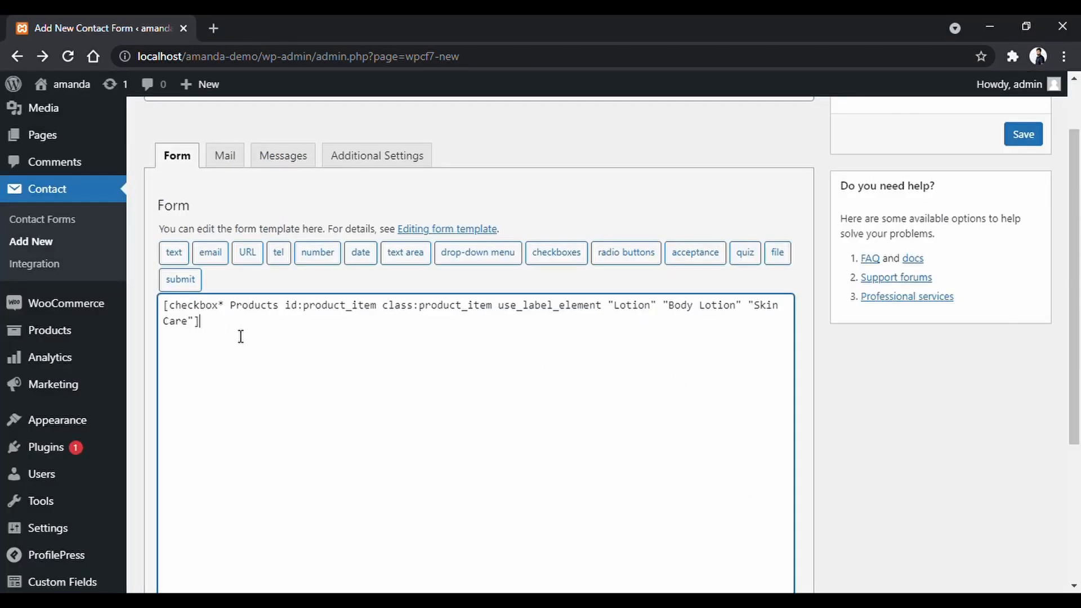
{"action": "key", "text": "Return"}
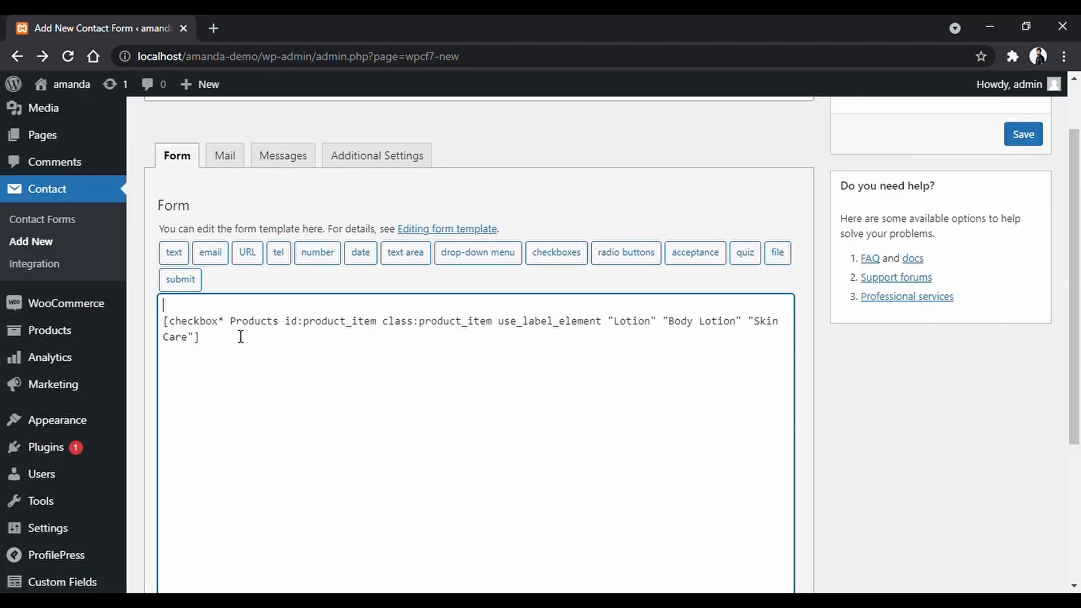
{"action": "type", "text": "Choose A P"}
{"action": "key", "text": "BackSpace"}
{"action": "key", "text": "BackSpace"}
{"action": "key", "text": "BackSpace"}
{"action": "type", "text": "a {"}
{"action": "key", "text": "BackSpace"}
{"action": "key", "text": "BackSpace"}
{"action": "type", "text": "oduct"}
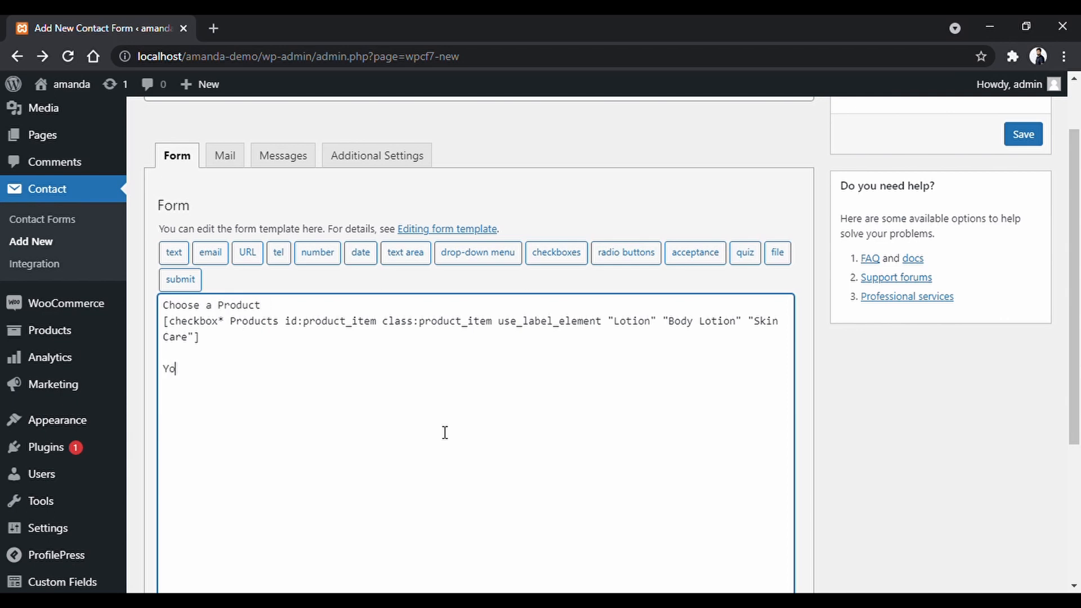
{"action": "type", "text": "ur Name"}
Add a required text field named name, id and class po_name, under Your Name.
{"action": "left_click", "coordinate": [174, 252]}
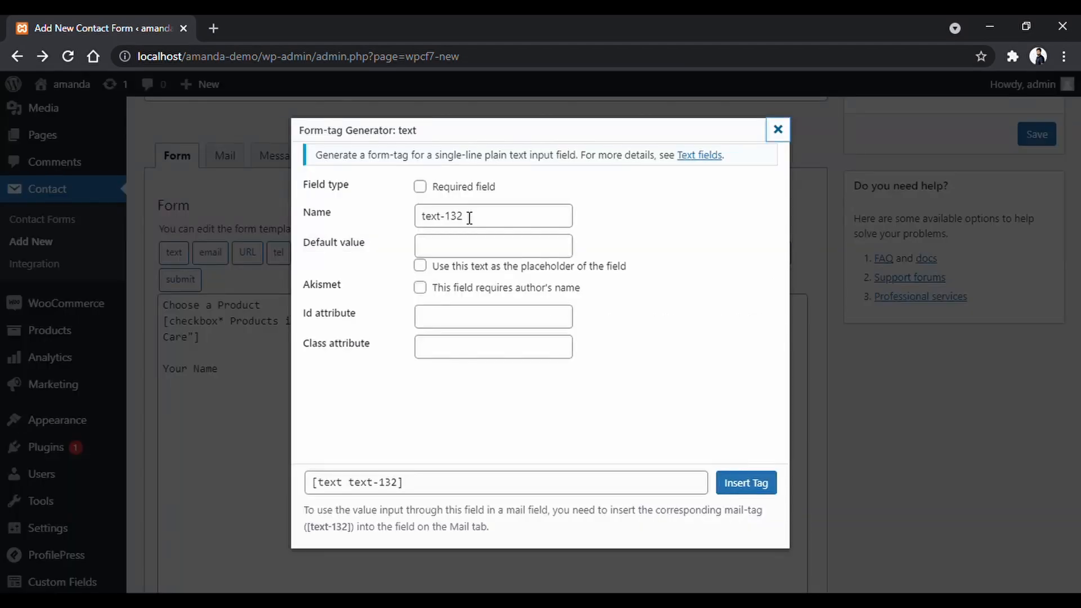
{"action": "left_click", "coordinate": [420, 186]}
{"action": "left_click_drag", "start_coordinate": [459, 216], "coordinate": [383, 219]}
{"action": "type", "text": "name"}
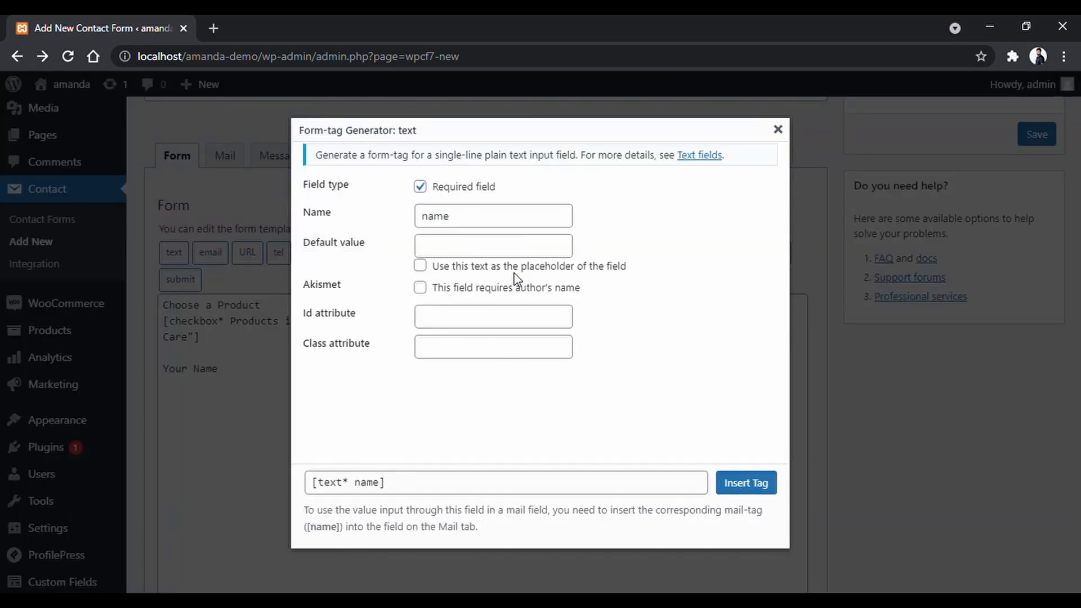
{"action": "left_click", "coordinate": [512, 316]}
{"action": "type", "text": "po_name"}
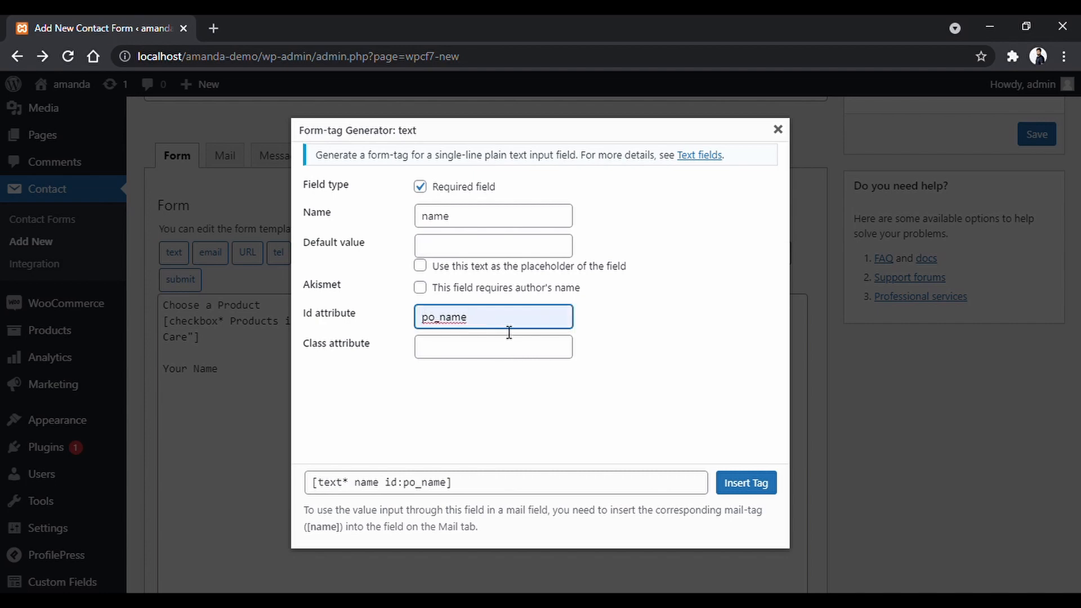
{"action": "left_click_drag", "start_coordinate": [503, 319], "coordinate": [393, 322]}
{"action": "key", "text": "ctrl+c"}
{"action": "left_click", "coordinate": [473, 348]}
{"action": "key", "text": "ctrl+v"}
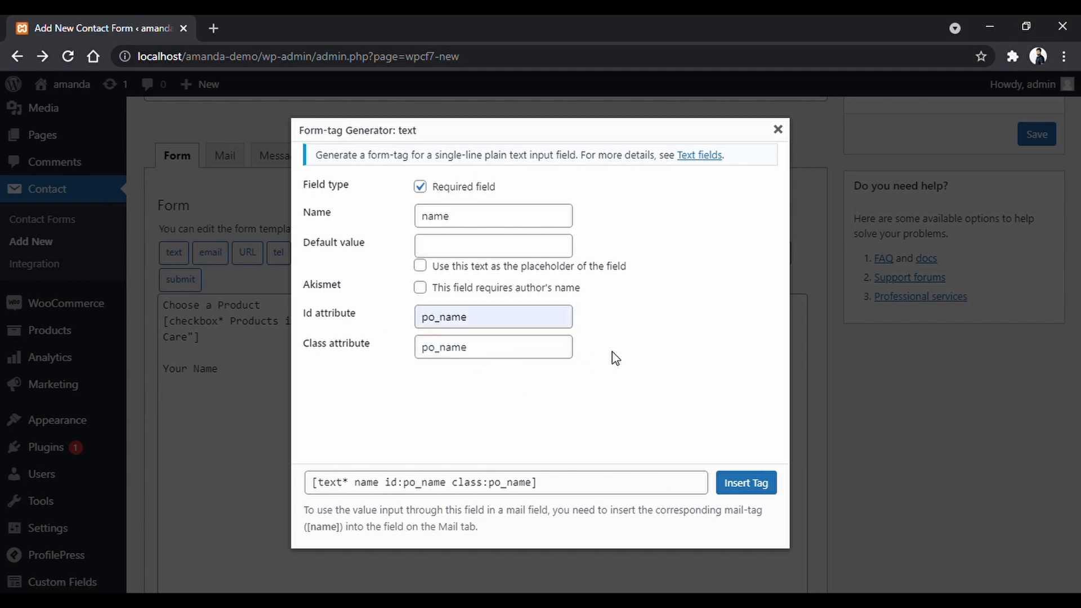
{"action": "left_click", "coordinate": [743, 483]}
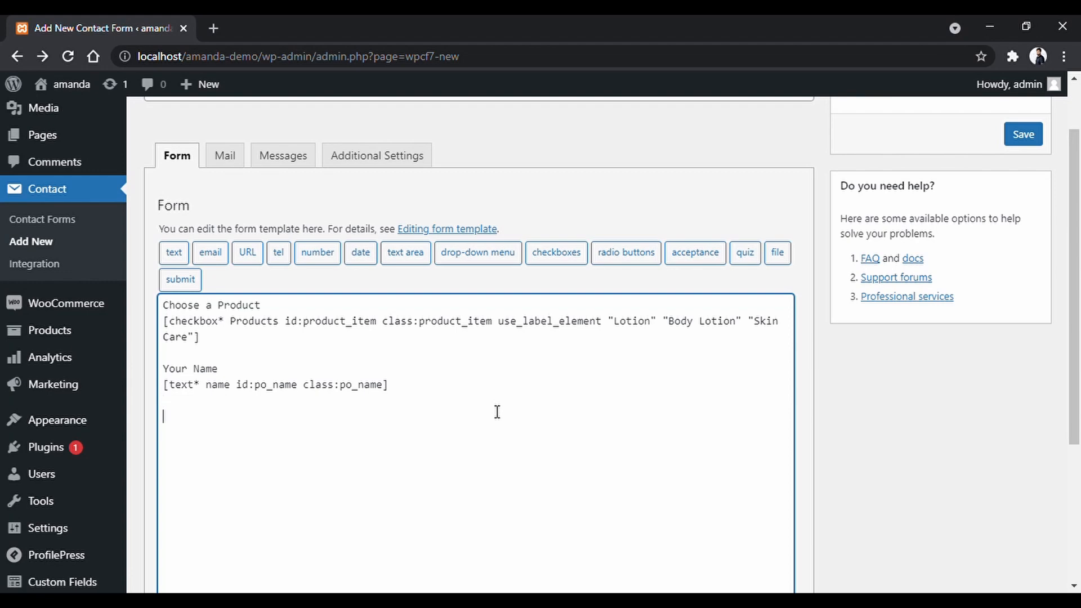
Type the Phone label and set up a required tel field named Phone defaulting to +358.
{"action": "scroll", "coordinate": [498, 411], "scroll_direction": "down", "scroll_amount": 1}
{"action": "type", "text": "Phone"}
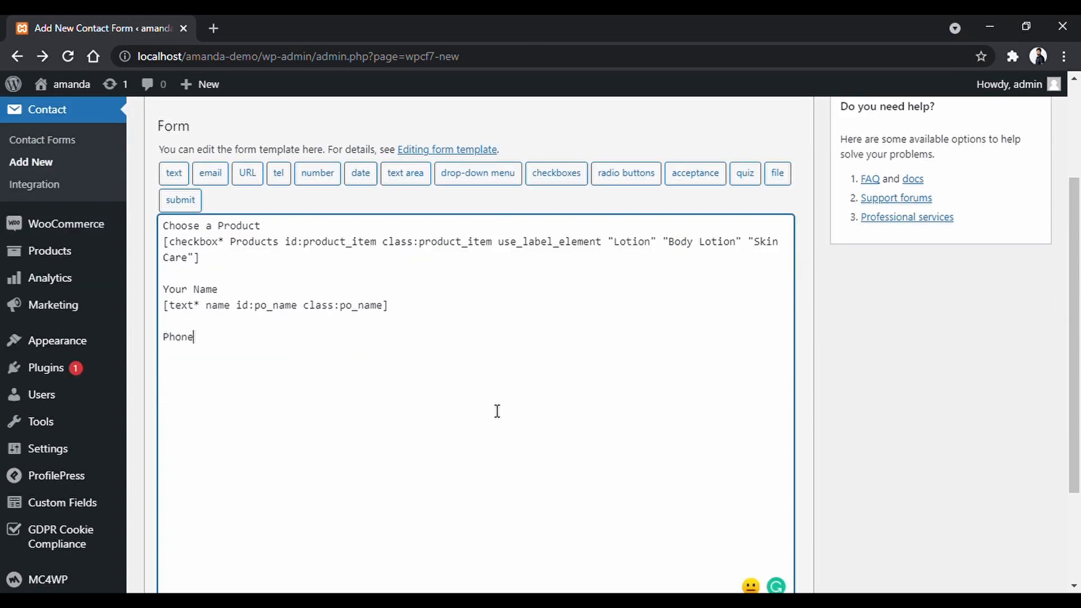
{"action": "left_click", "coordinate": [278, 173]}
{"action": "left_click", "coordinate": [456, 187]}
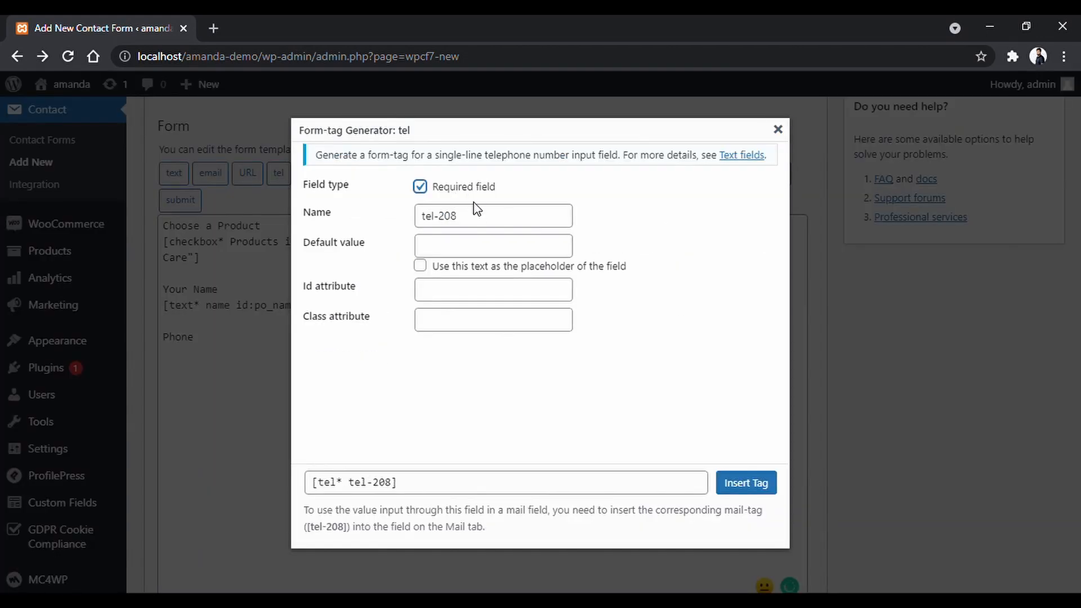
{"action": "left_click", "coordinate": [371, 216]}
{"action": "type", "text": "pho"}
{"action": "key", "text": "Down"}
{"action": "key", "text": "Return"}
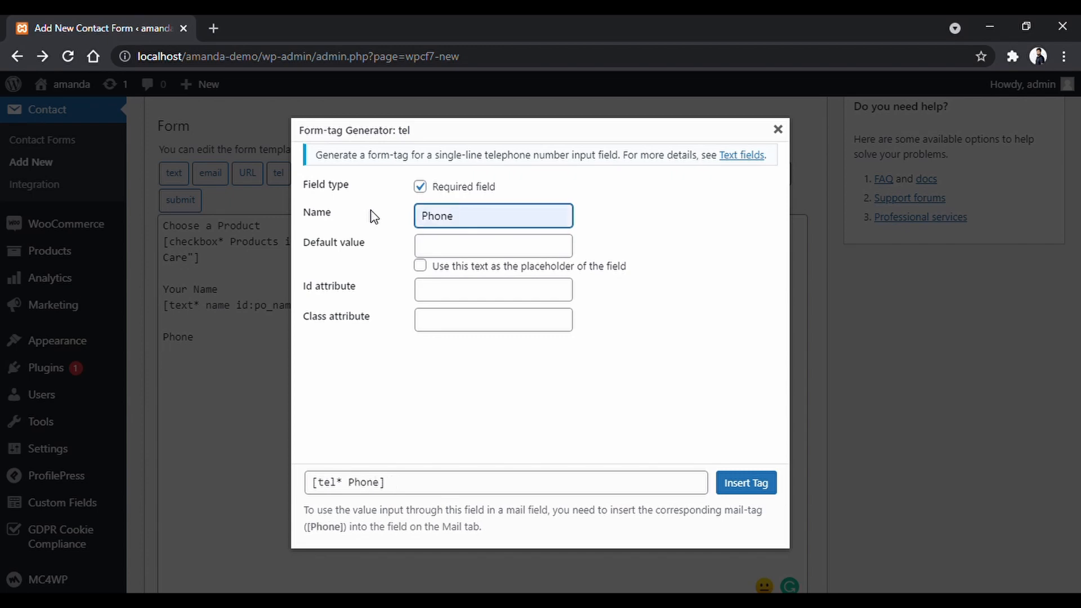
{"action": "left_click", "coordinate": [478, 254]}
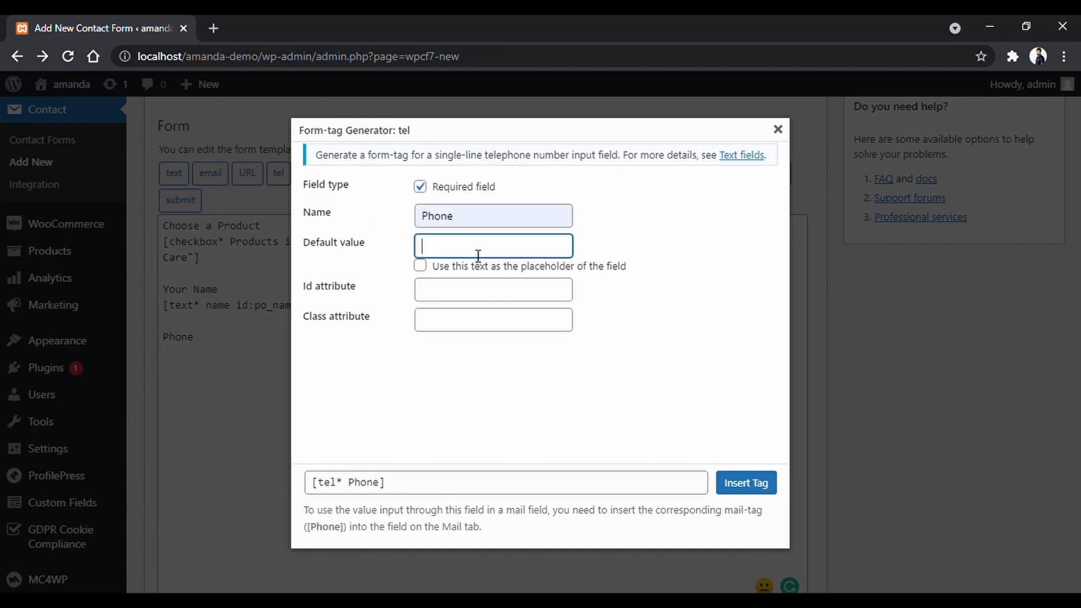
{"action": "type", "text": "+358"}
Give the Phone field id and class po_phone and insert its tag.
{"action": "left_click", "coordinate": [566, 299]}
{"action": "left_click", "coordinate": [547, 379]}
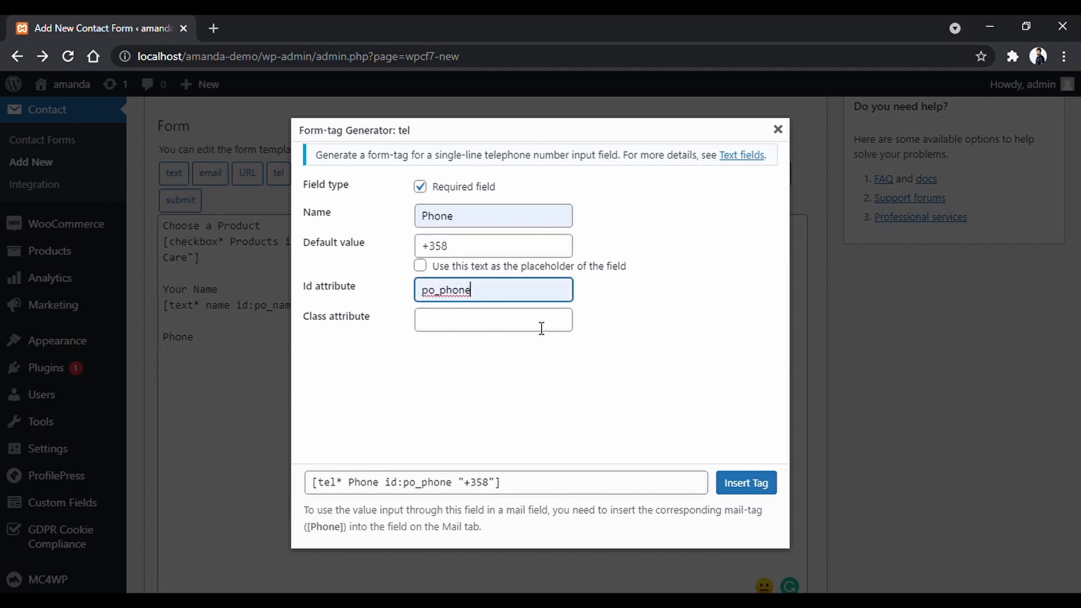
{"action": "left_click_drag", "start_coordinate": [495, 294], "coordinate": [348, 298]}
{"action": "key", "text": "ctrl+c"}
{"action": "left_click", "coordinate": [456, 320]}
{"action": "key", "text": "ctrl+v"}
{"action": "left_click", "coordinate": [664, 320]}
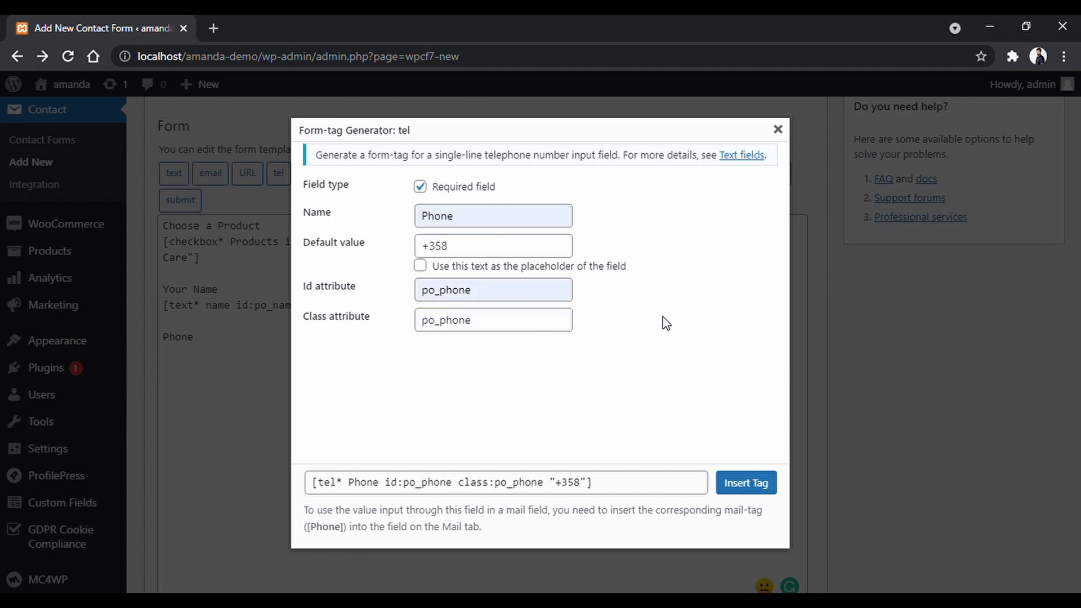
{"action": "left_click", "coordinate": [768, 490]}
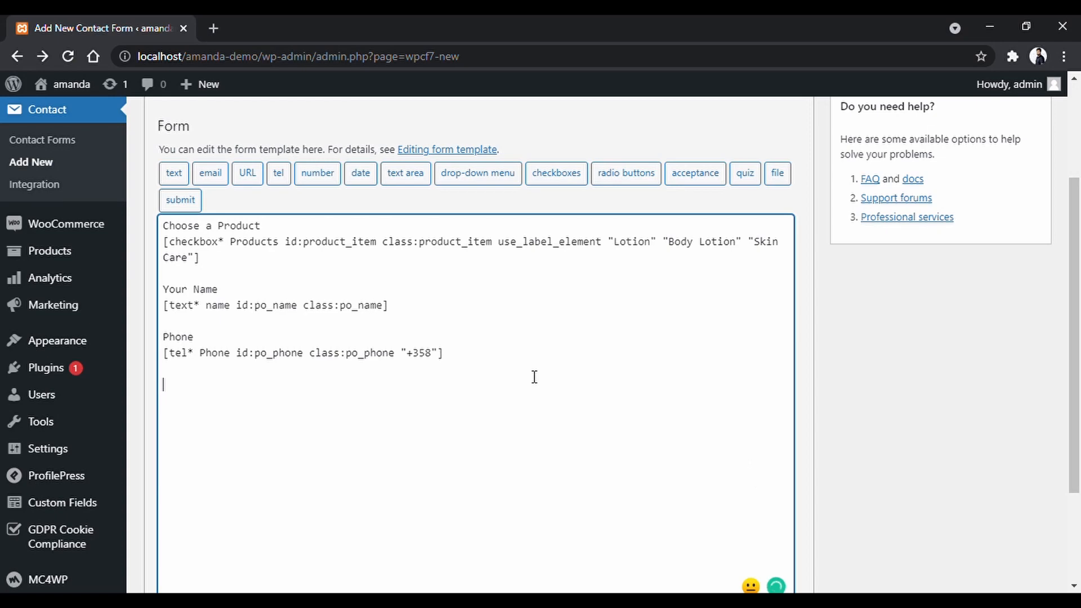
{"action": "type", "text": "Email"}
{"action": "key", "text": "Return"}
{"action": "left_click", "coordinate": [210, 173]}
{"action": "left_click", "coordinate": [491, 188]}
{"action": "key", "text": "Tab"}
{"action": "type", "text": "Email"}
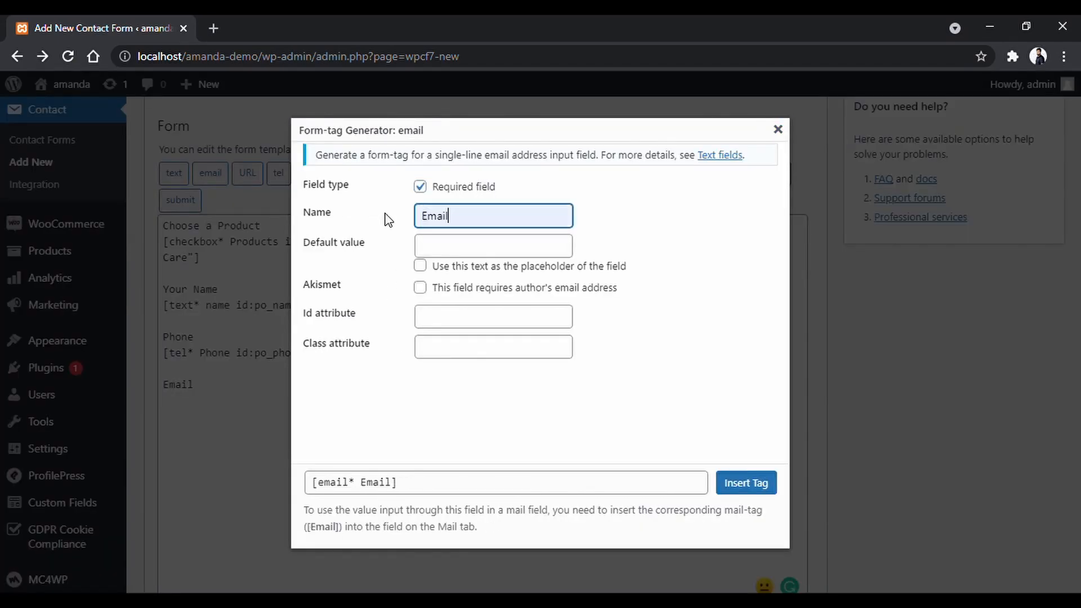
{"action": "left_click", "coordinate": [511, 254]}
{"action": "type", "text": "example@sitename.com"}
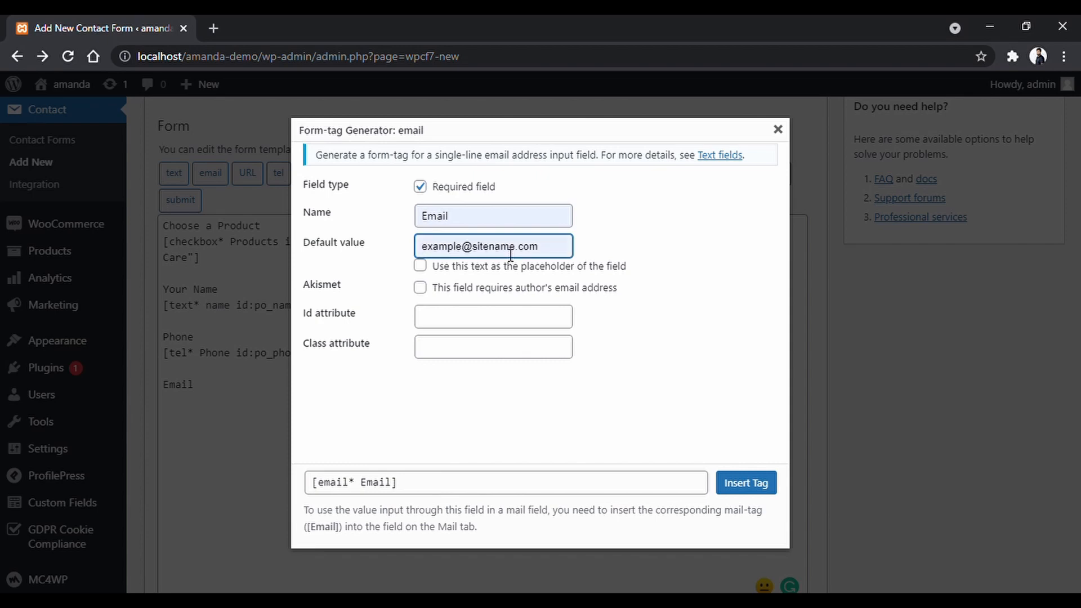
{"action": "left_click", "coordinate": [517, 269]}
Give the Email field id and class po_email and insert its tag.
{"action": "left_click", "coordinate": [526, 316]}
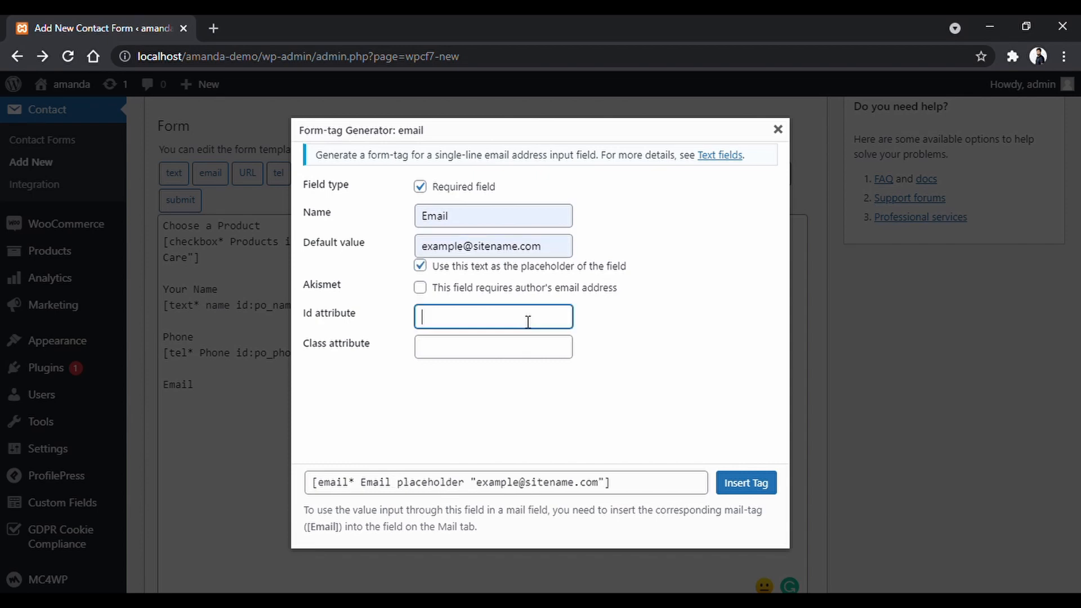
{"action": "type", "text": "po_email"}
{"action": "left_click_drag", "start_coordinate": [467, 316], "coordinate": [345, 325]}
{"action": "left_click", "coordinate": [457, 359]}
{"action": "key", "text": "ctrl+v"}
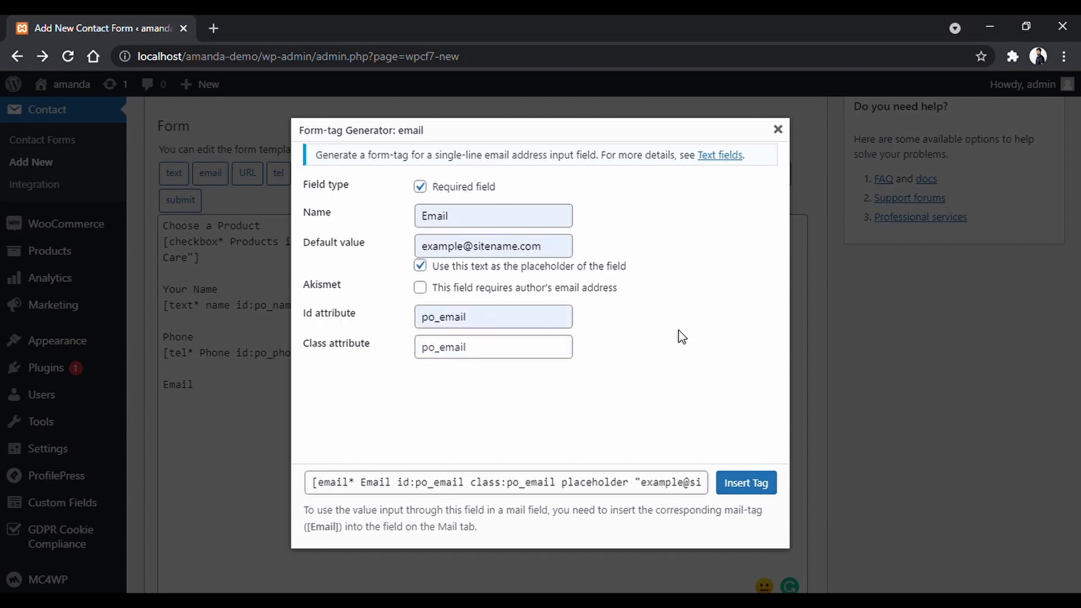
{"action": "left_click", "coordinate": [746, 483]}
Type the Full Address label and set up a required Address text area with placeholder 'Please provide proper mailing'.
{"action": "key", "text": "Return"}
{"action": "key", "text": "Return"}
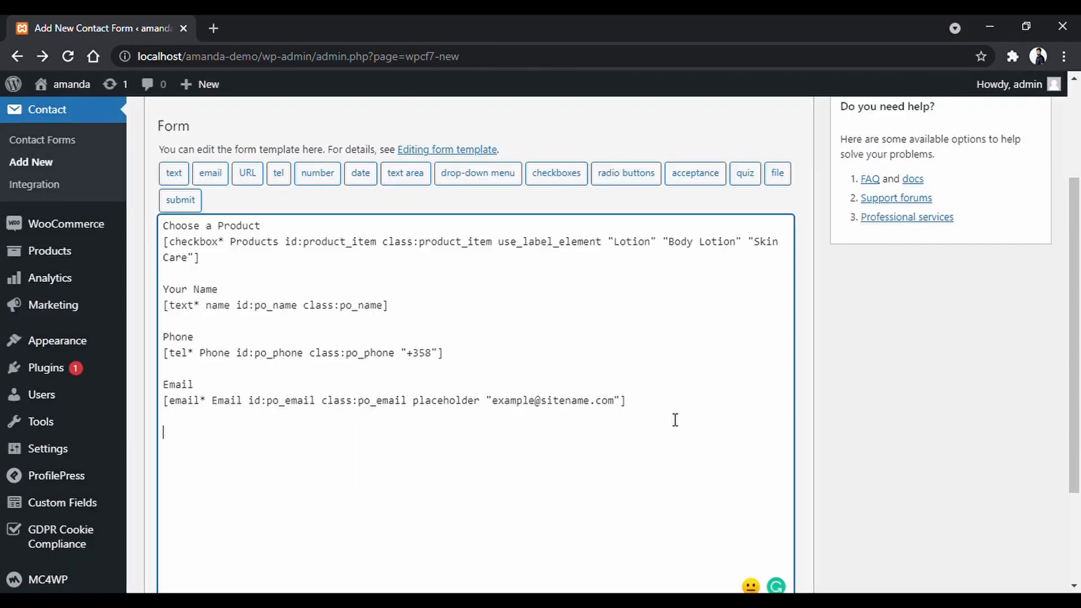
{"action": "type", "text": "Full Address"}
{"action": "key", "text": "Return"}
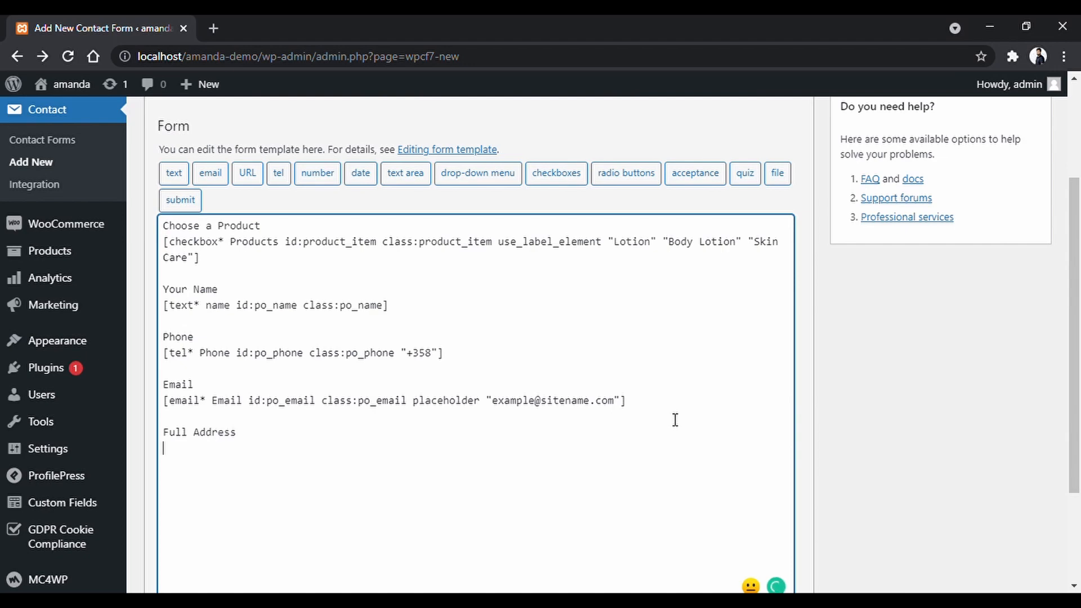
{"action": "left_click", "coordinate": [410, 181]}
{"action": "left_click", "coordinate": [420, 186]}
{"action": "double_click", "coordinate": [524, 225]}
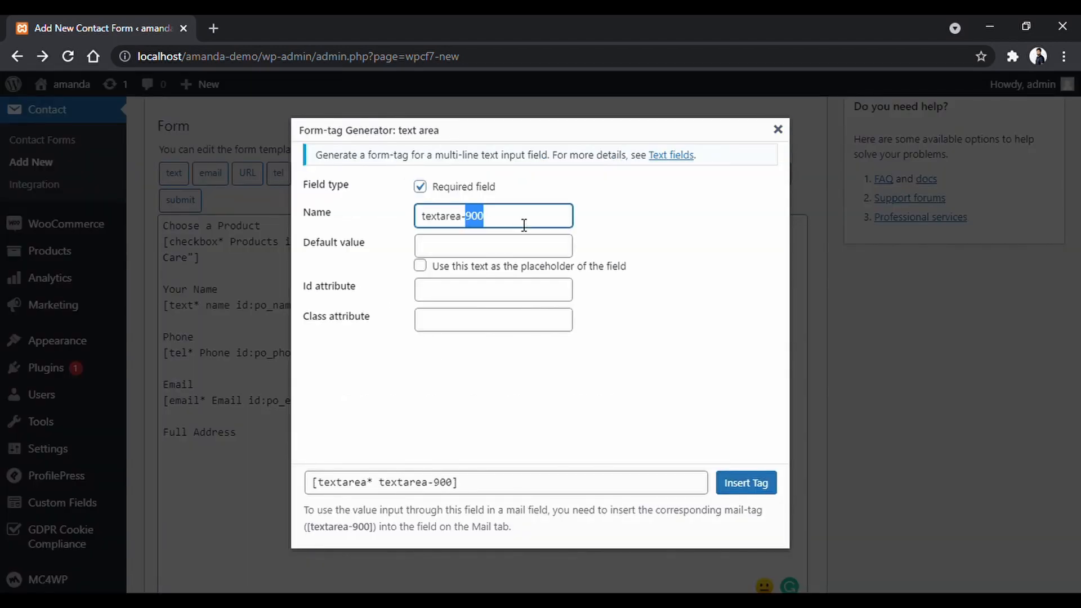
{"action": "triple_click", "coordinate": [524, 225]}
{"action": "type", "text": "add"}
{"action": "left_click", "coordinate": [509, 239]}
{"action": "left_click", "coordinate": [658, 253]}
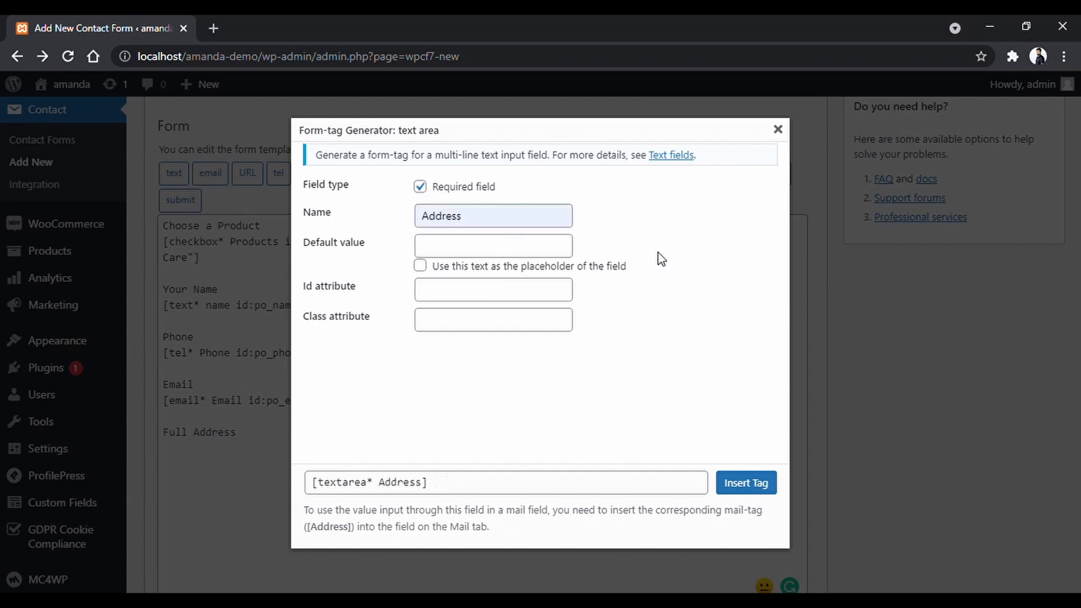
{"action": "key", "text": "Tab"}
{"action": "type", "text": "Please"}
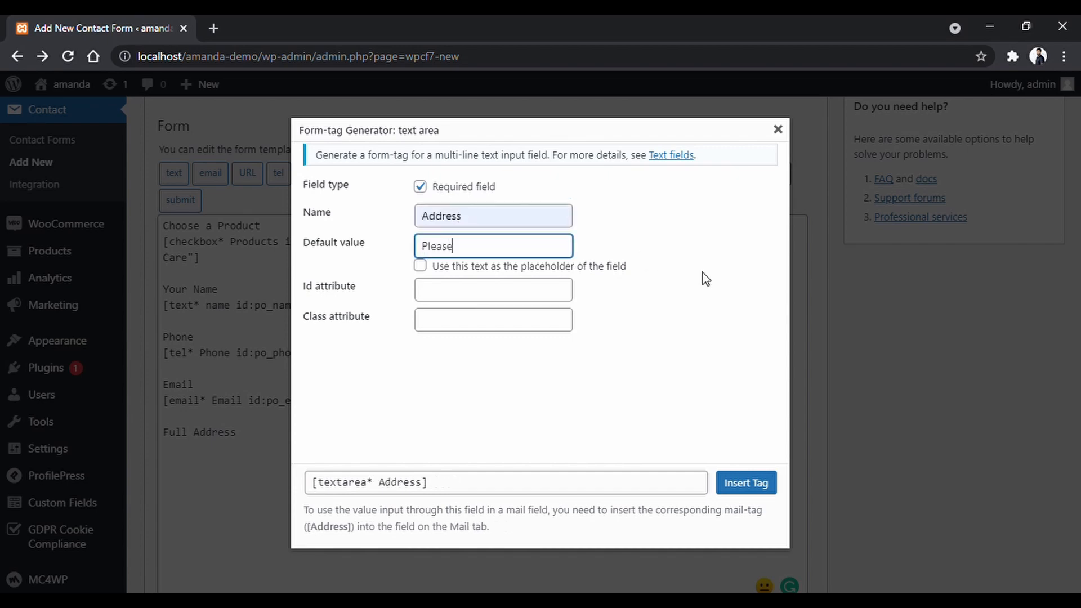
{"action": "type", "text": " provide proper mailing"}
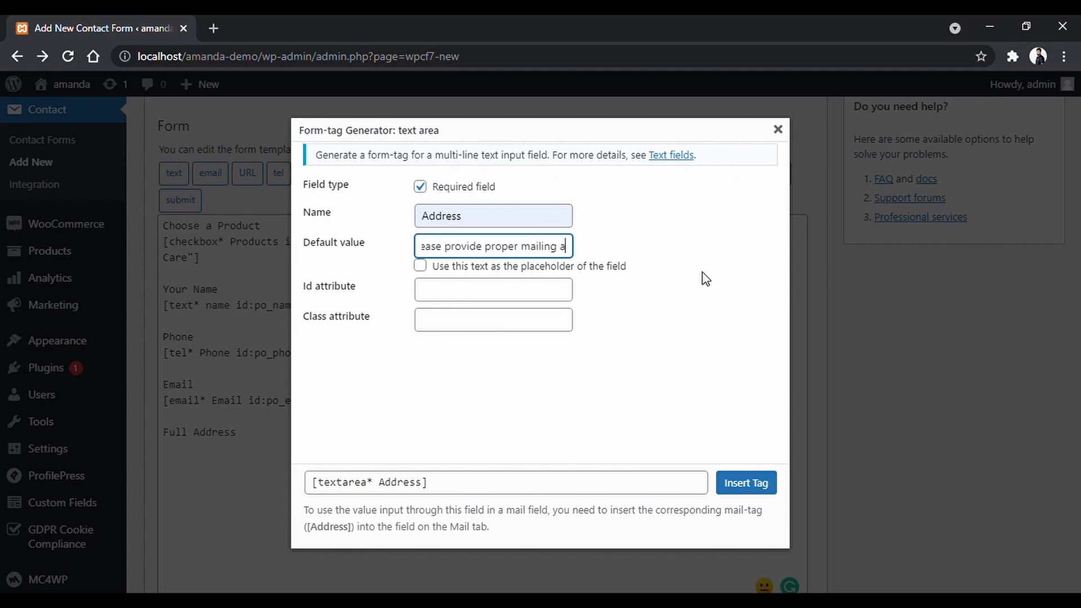
{"action": "left_click", "coordinate": [622, 270]}
Give the Address text area id and class po_add and insert its tag.
{"action": "left_click", "coordinate": [560, 295]}
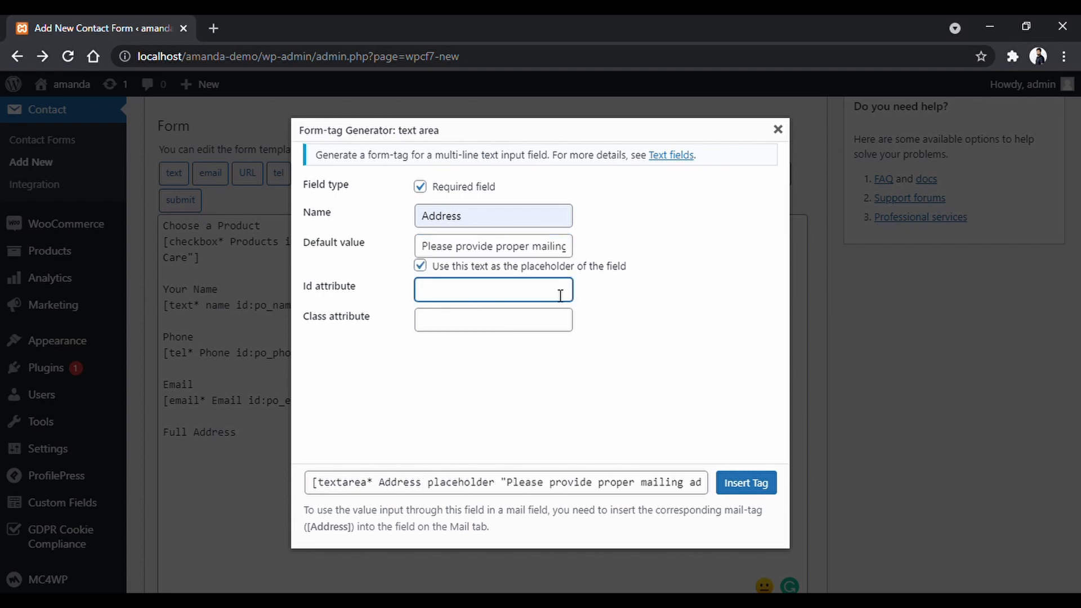
{"action": "type", "text": "po_add"}
{"action": "key", "text": "ctrl+a"}
{"action": "key", "text": "ctrl+c"}
{"action": "left_click", "coordinate": [493, 320]}
{"action": "key", "text": "ctrl+v"}
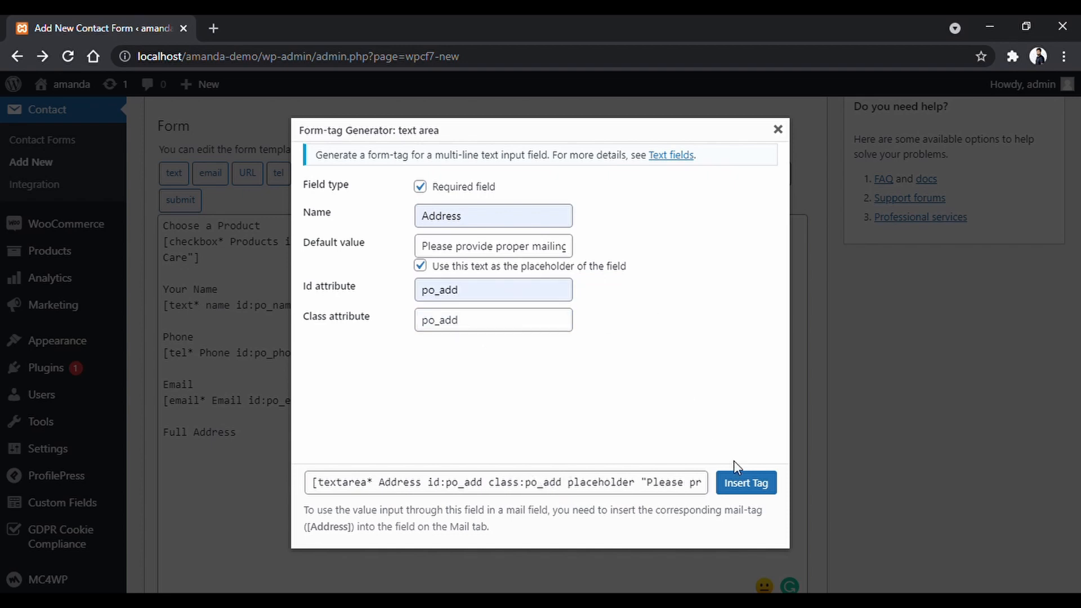
{"action": "left_click", "coordinate": [746, 483]}
{"action": "scroll", "coordinate": [665, 394], "scroll_direction": "down", "scroll_amount": 2}
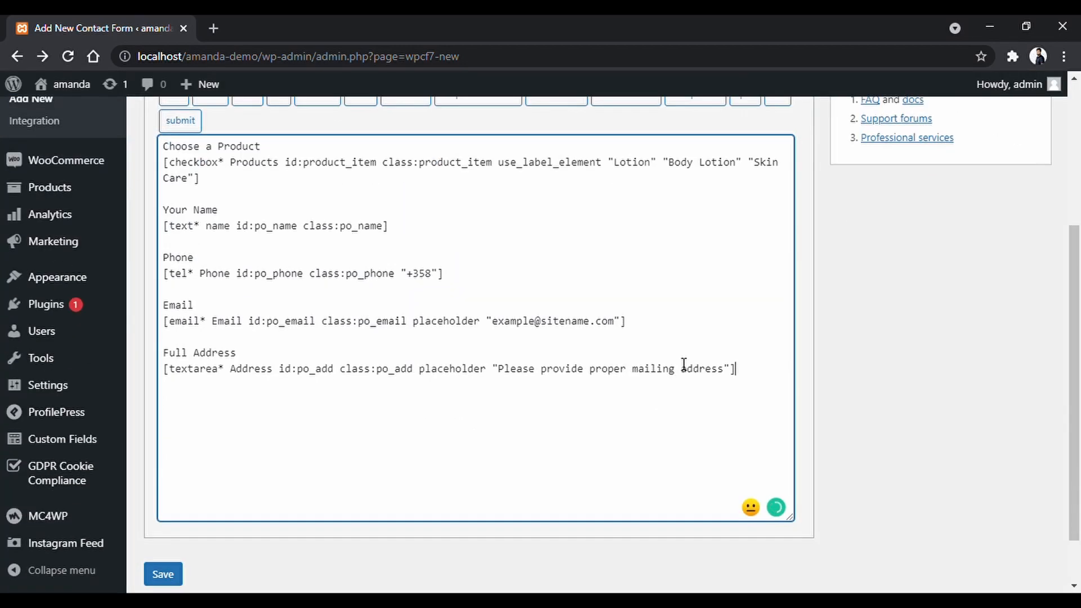
Type the Delivery Type label and set up a required DeliveryType drop-down with Standard Time and Same Day.
{"action": "key", "text": "Return"}
{"action": "type", "text": "Delivery Type"}
{"action": "key", "text": "Return"}
{"action": "scroll", "coordinate": [684, 365], "scroll_direction": "up", "scroll_amount": 2}
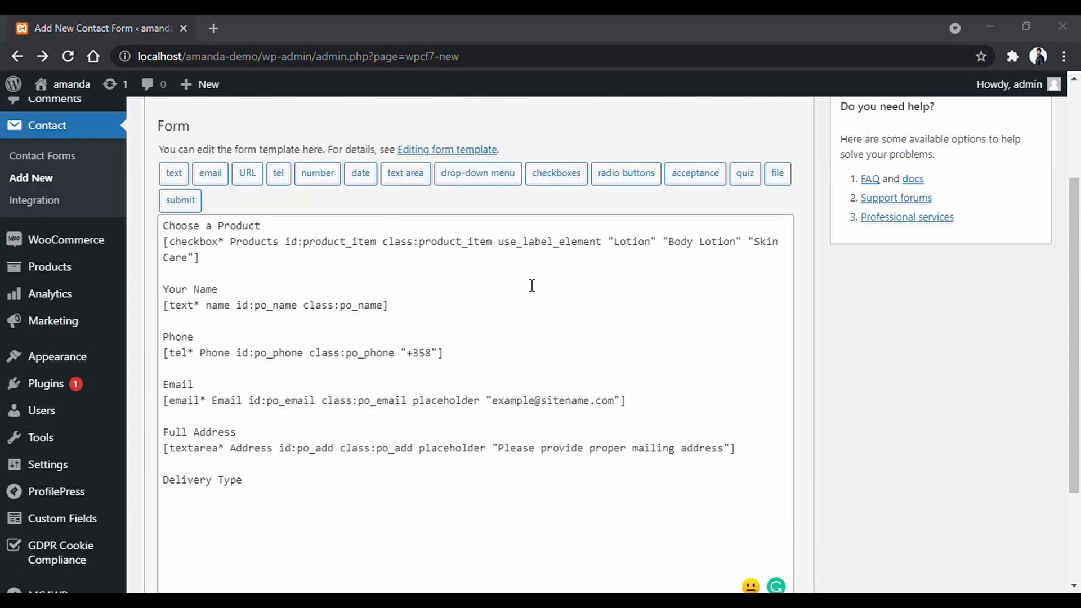
{"action": "left_click", "coordinate": [485, 179]}
{"action": "left_click", "coordinate": [482, 201]}
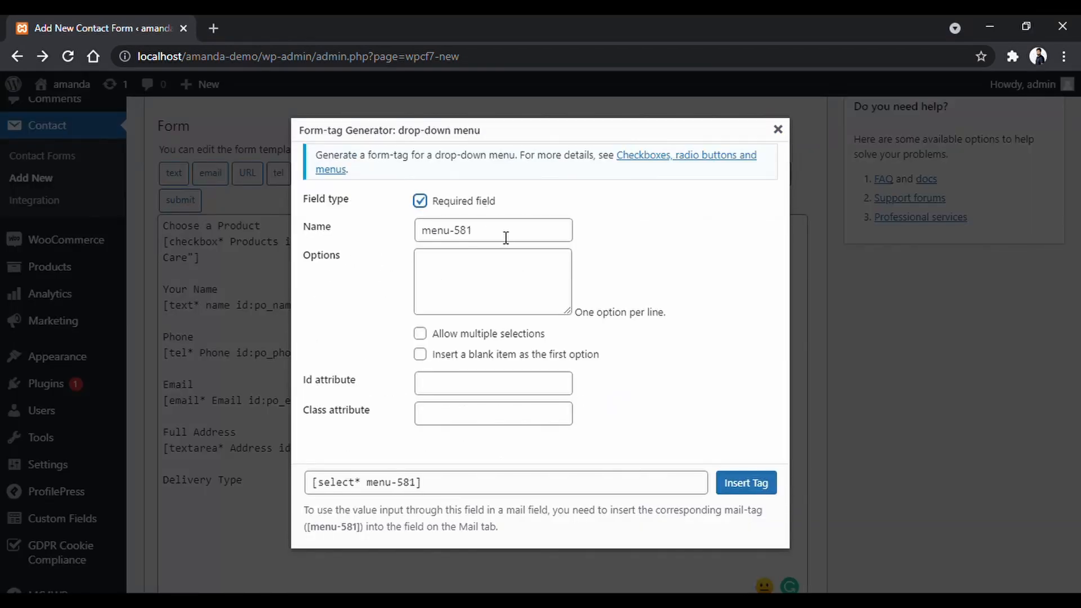
{"action": "triple_click", "coordinate": [506, 237]}
{"action": "type", "text": "DeliveryType"}
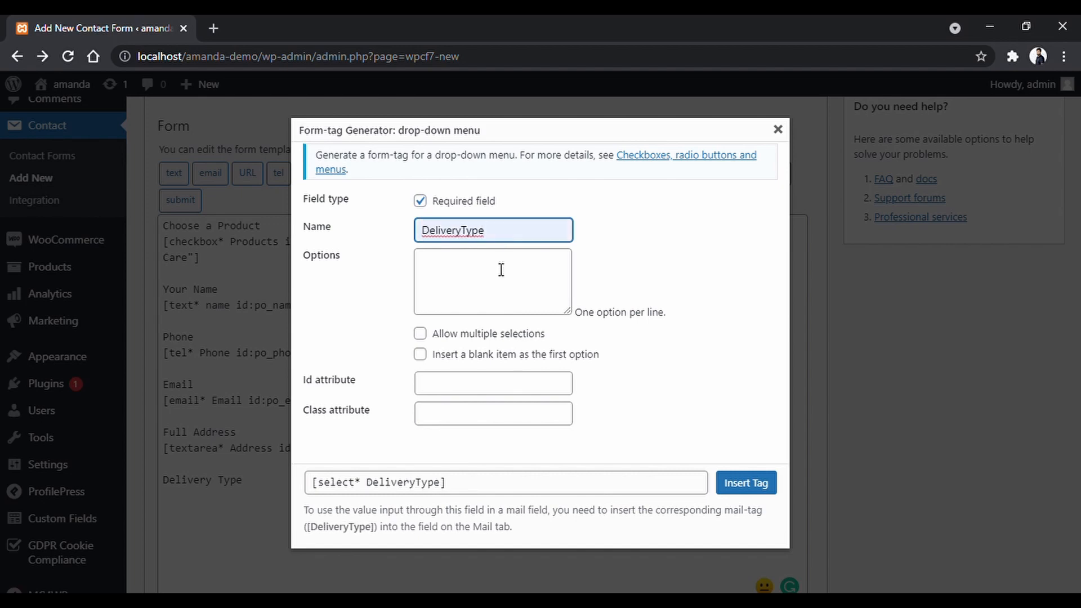
{"action": "left_click", "coordinate": [501, 267]}
{"action": "type", "text": "Stan"}
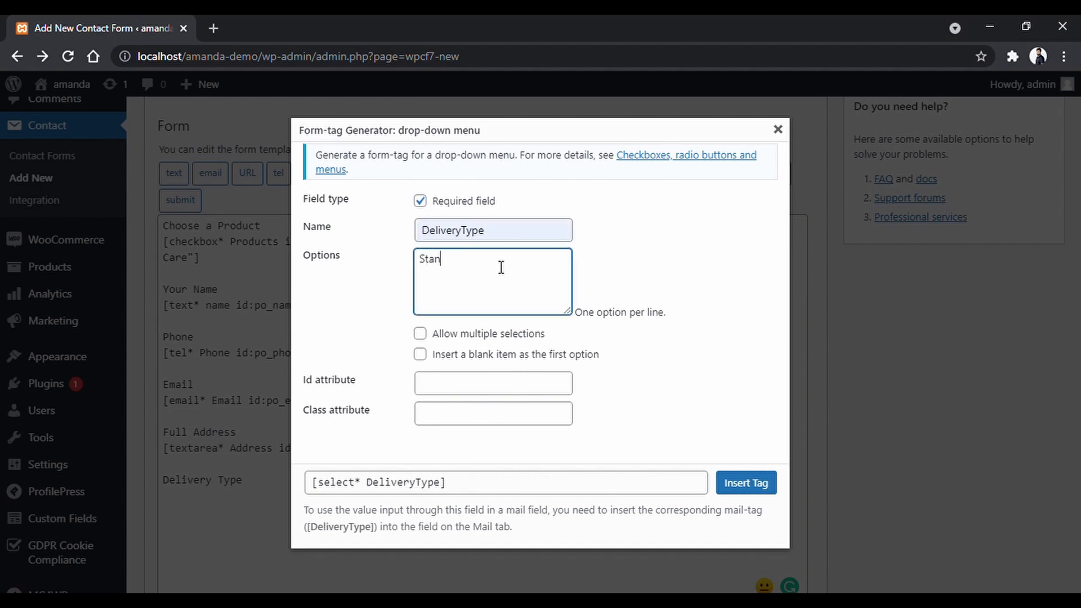
{"action": "type", "text": "dard Time"}
{"action": "key", "text": "Return"}
{"action": "type", "text": "Same Day"}
{"action": "left_click", "coordinate": [697, 273]}
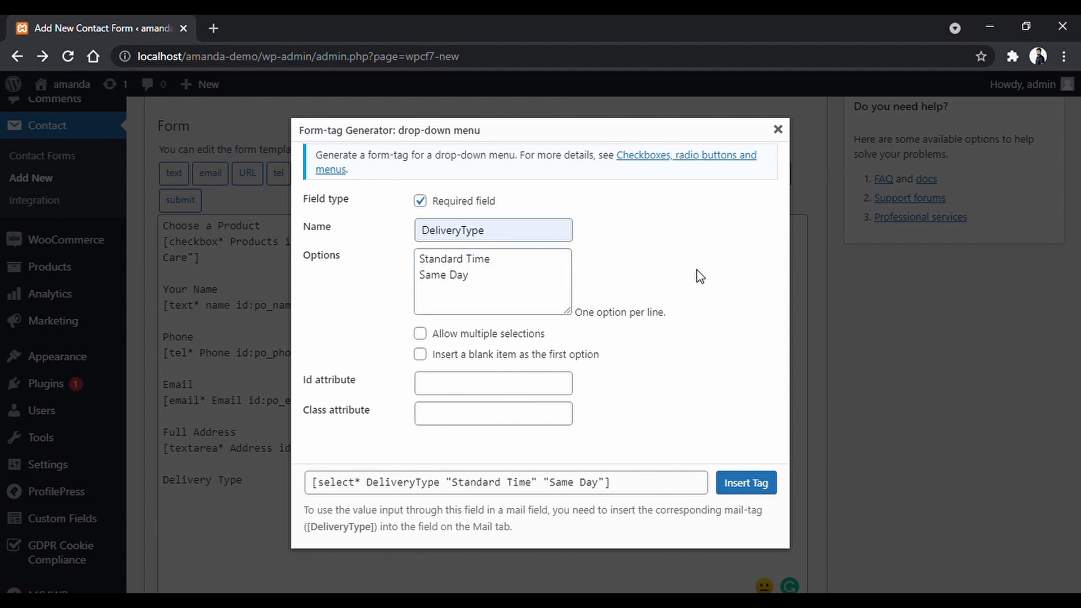
Give the DeliveryType drop-down id and class po_delivery and insert its tag.
{"action": "left_click", "coordinate": [565, 384]}
{"action": "key", "text": "ctrl+v"}
{"action": "key", "text": "BackSpace"}
{"action": "key", "text": "BackSpace"}
{"action": "key", "text": "BackSpace"}
{"action": "key", "text": "BackSpace"}
{"action": "key", "text": "BackSpace"}
{"action": "type", "text": "delivery"}
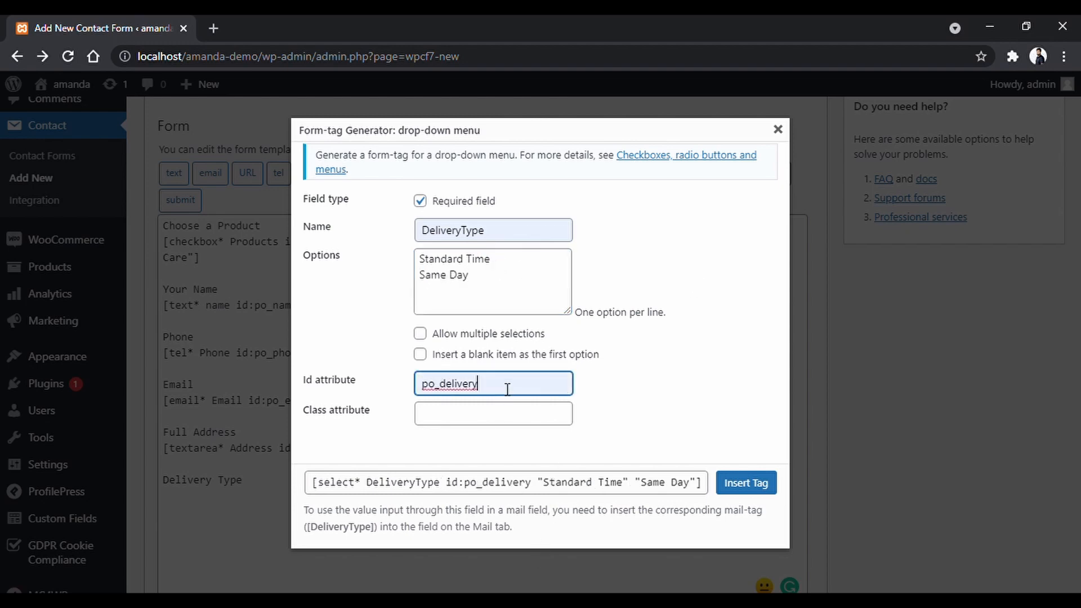
{"action": "left_click_drag", "start_coordinate": [507, 386], "coordinate": [346, 393]}
{"action": "key", "text": "ctrl+c"}
{"action": "left_click", "coordinate": [475, 417]}
{"action": "key", "text": "ctrl+v"}
{"action": "left_click", "coordinate": [746, 483]}
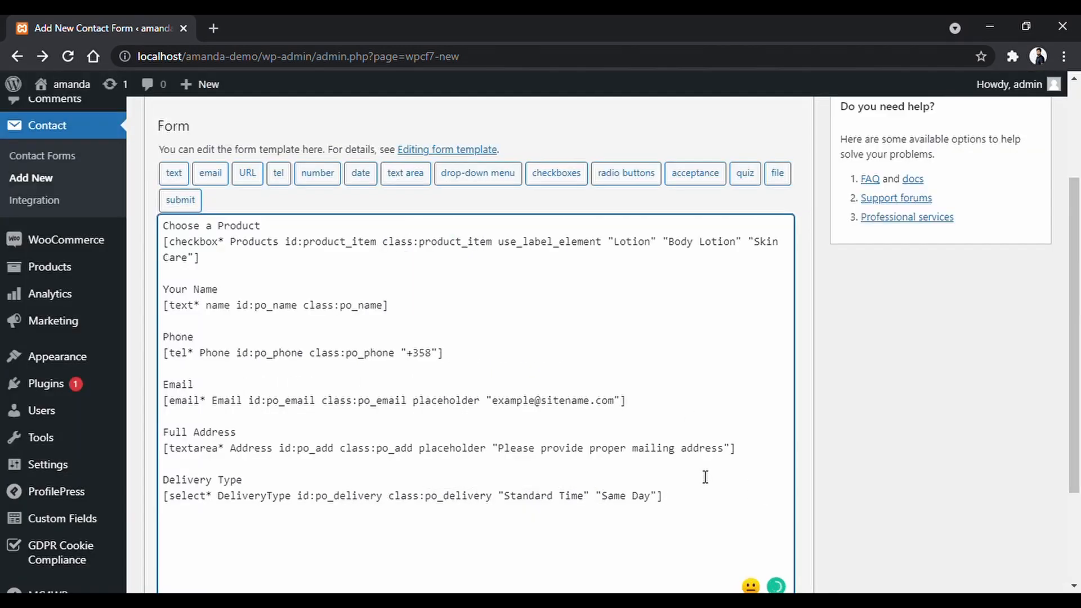
Add a Pay Method label and a PayMethod radio group: MobilePay, Visa / Mastercard, Cash on Delivery.
{"action": "scroll", "coordinate": [704, 476], "scroll_direction": "down", "scroll_amount": 3}
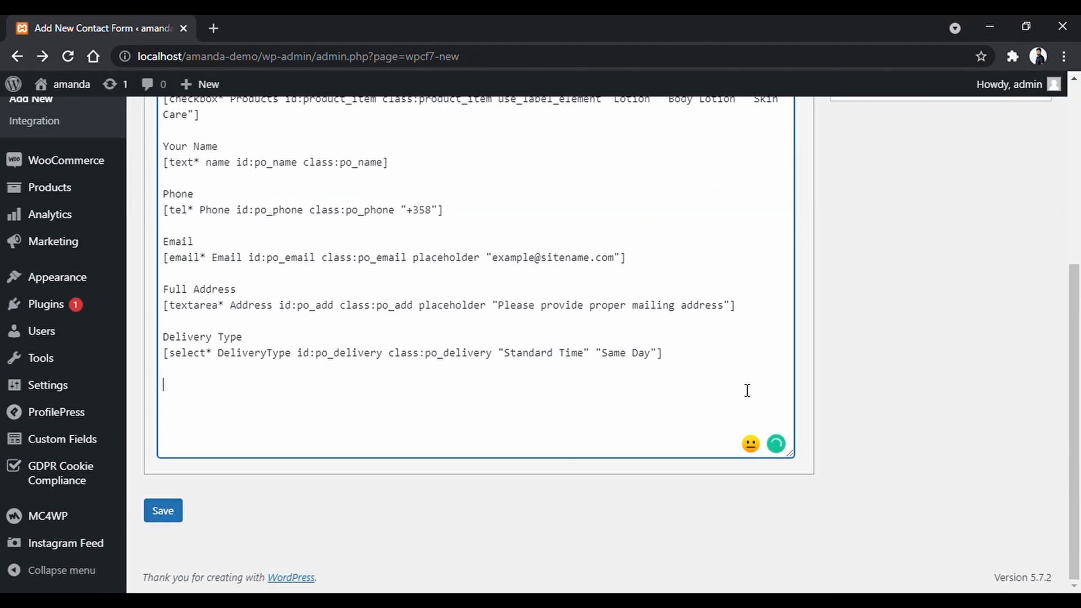
{"action": "type", "text": "Pay Method"}
{"action": "key", "text": "Return"}
{"action": "scroll", "coordinate": [473, 258], "scroll_direction": "up", "scroll_amount": 2}
{"action": "scroll", "coordinate": [237, 493], "scroll_direction": "down", "scroll_amount": 1}
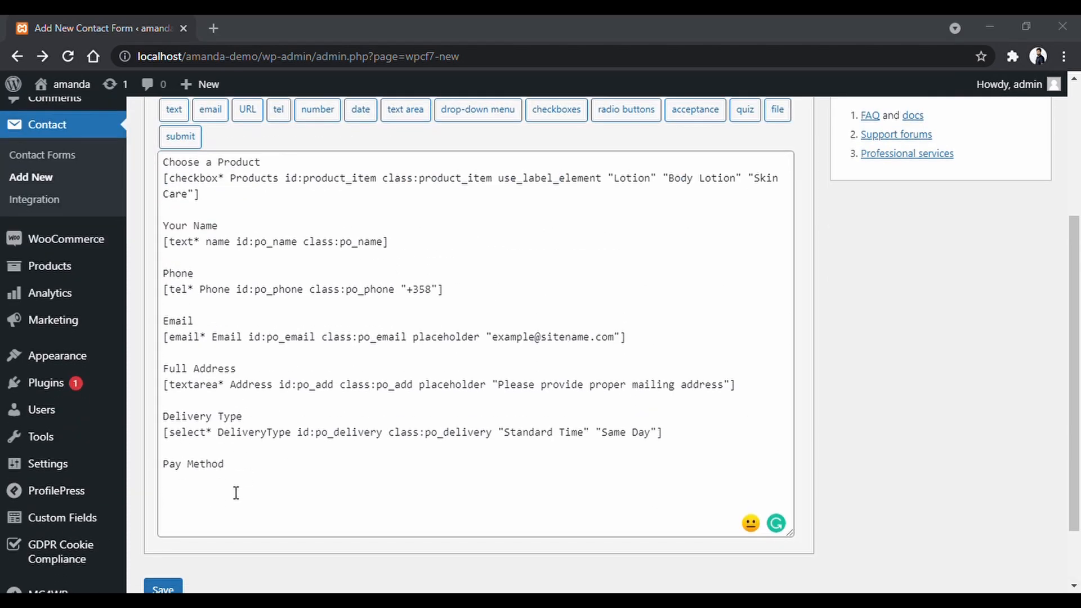
{"action": "scroll", "coordinate": [499, 362], "scroll_direction": "up", "scroll_amount": 2}
{"action": "left_click", "coordinate": [624, 270]}
{"action": "left_click", "coordinate": [336, 207]}
{"action": "type", "text": "PayMethod"}
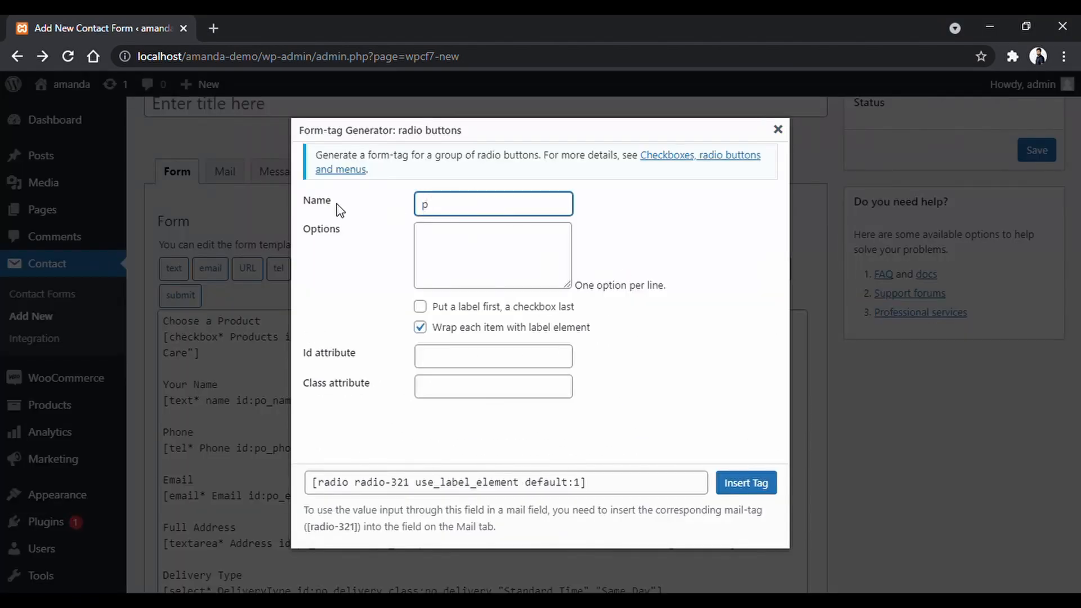
{"action": "left_click", "coordinate": [478, 258]}
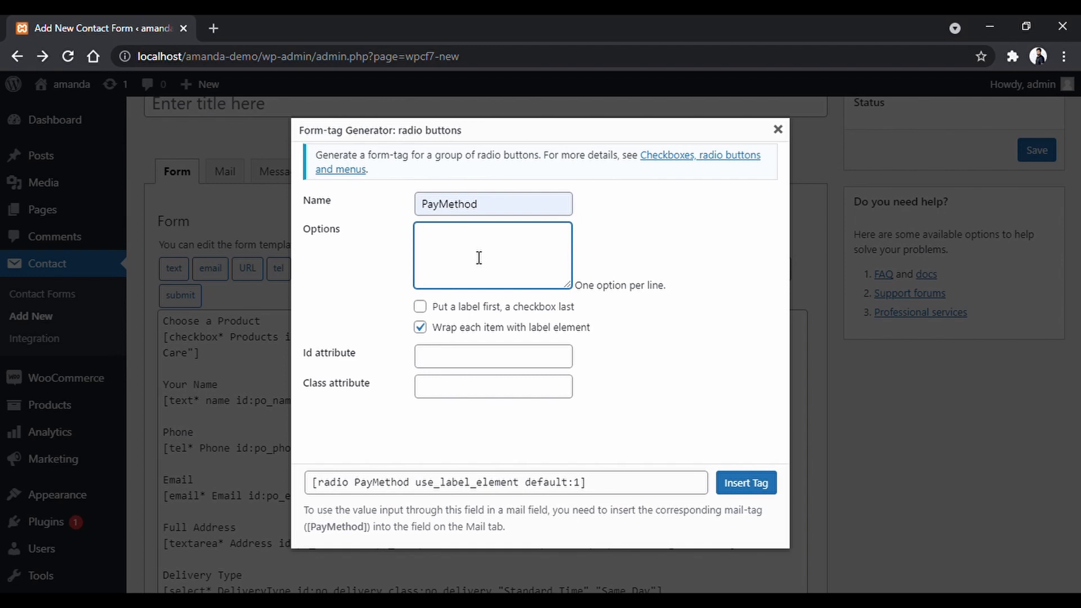
{"action": "type", "text": "Mobile"}
{"action": "key", "text": "BackSpace"}
{"action": "type", "text": "lePay"}
{"action": "key", "text": "Return"}
{"action": "type", "text": "Visa / "}
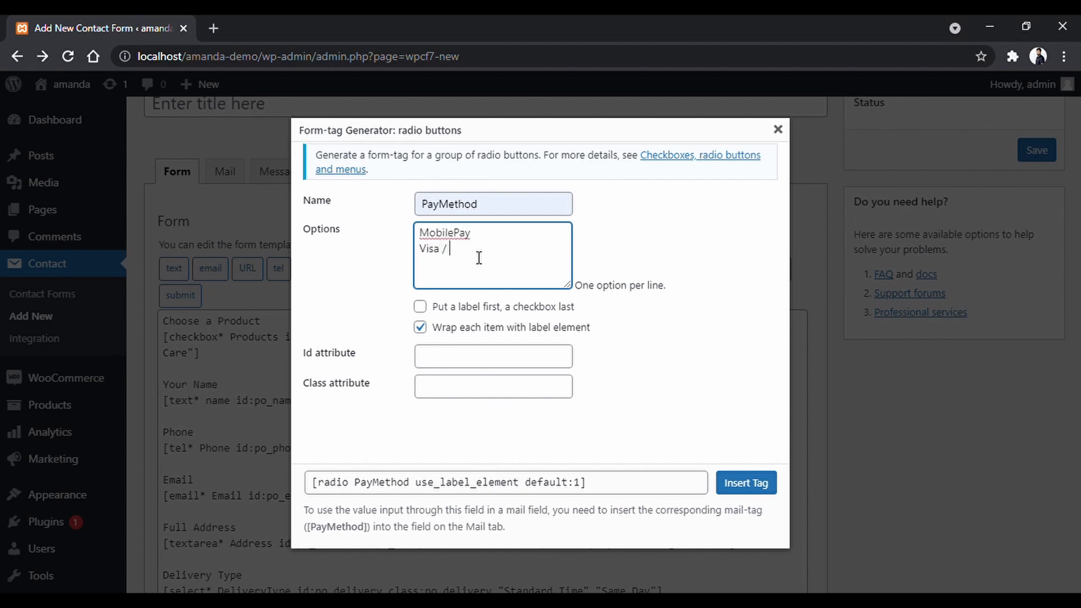
{"action": "type", "text": "Mas"}
{"action": "type", "text": "tercard "}
{"action": "type", "text": "Ca"}
{"action": "type", "text": "sh on De"}
{"action": "type", "text": "livery"}
Give the radio tag id and class po_pay and insert it into the form.
{"action": "left_click", "coordinate": [546, 357]}
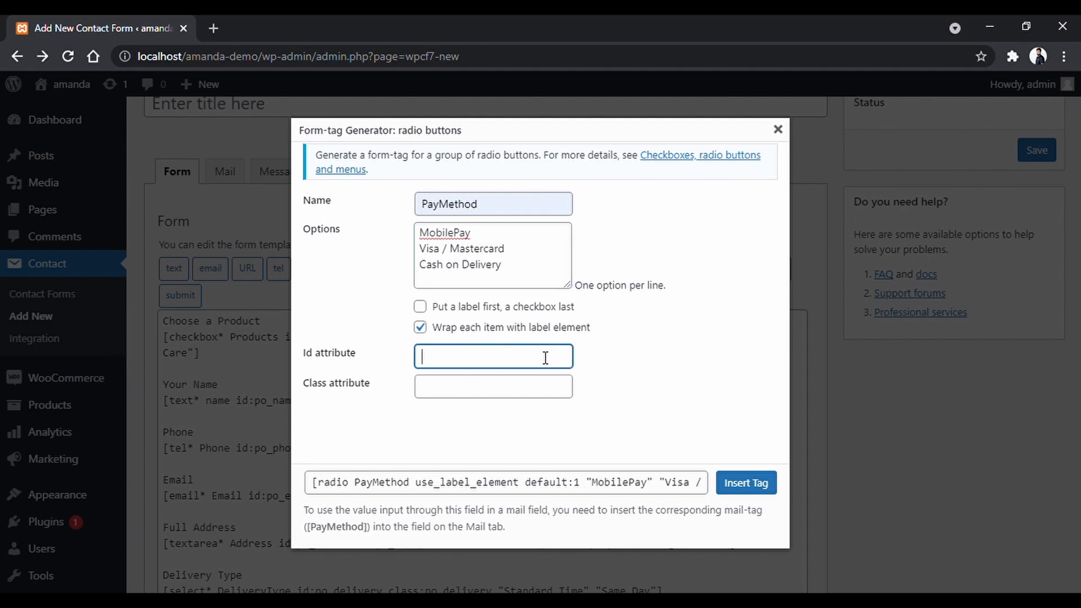
{"action": "type", "text": "po_pay"}
{"action": "key", "text": "ctrl+a"}
{"action": "key", "text": "ctrl+c"}
{"action": "left_click", "coordinate": [531, 393]}
{"action": "key", "text": "ctrl+v"}
{"action": "left_click", "coordinate": [726, 478]}
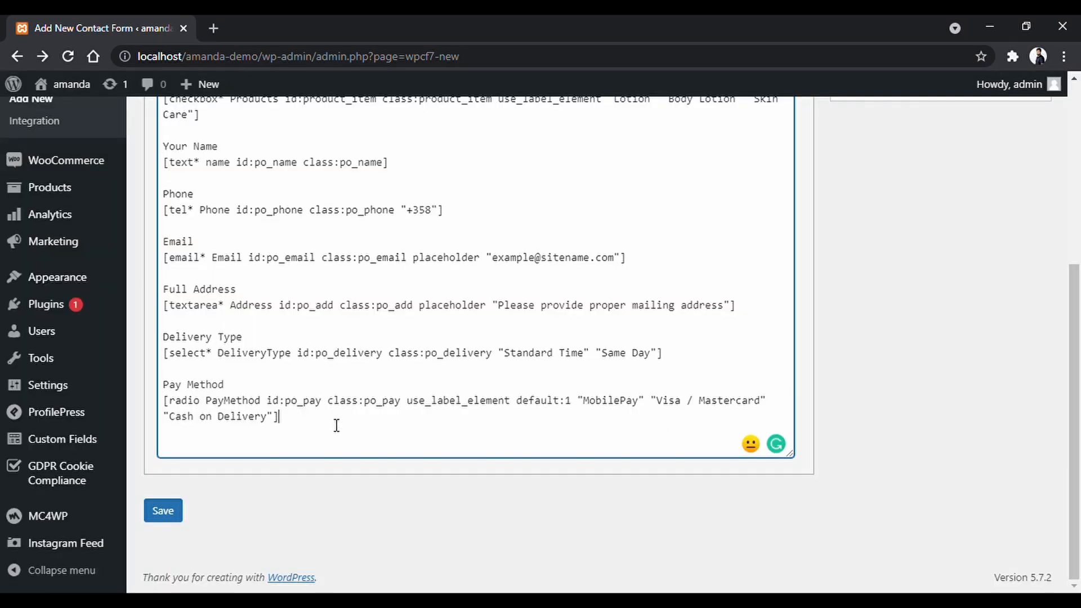
Build a submit tag labelled Place Order with id and class po_place.
{"action": "scroll", "coordinate": [378, 372], "scroll_direction": "up", "scroll_amount": 3}
{"action": "left_click", "coordinate": [180, 216]}
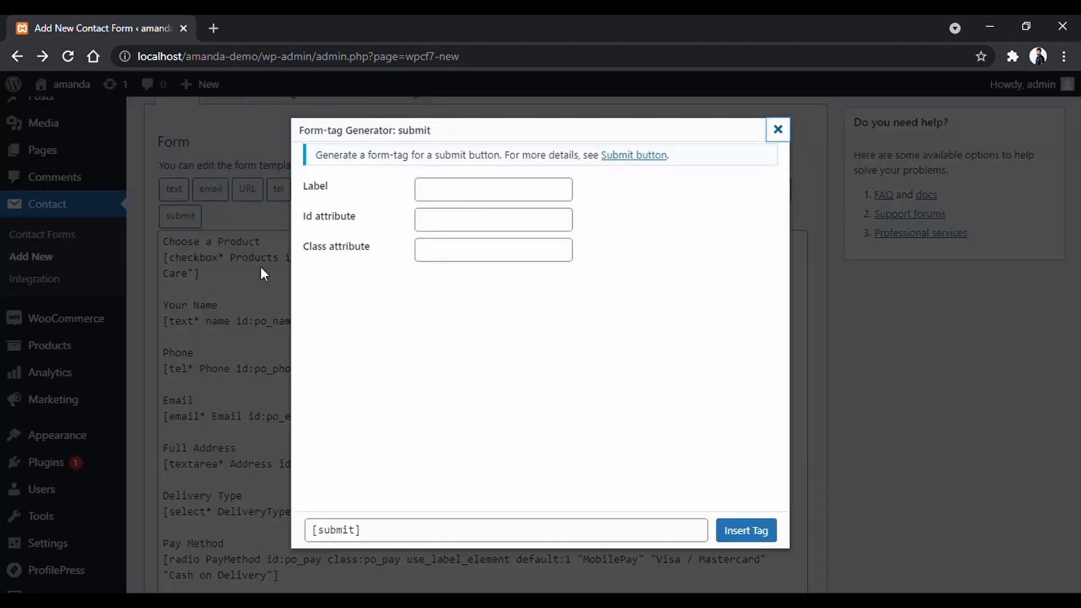
{"action": "left_click", "coordinate": [463, 198]}
{"action": "type", "text": "Place Order"}
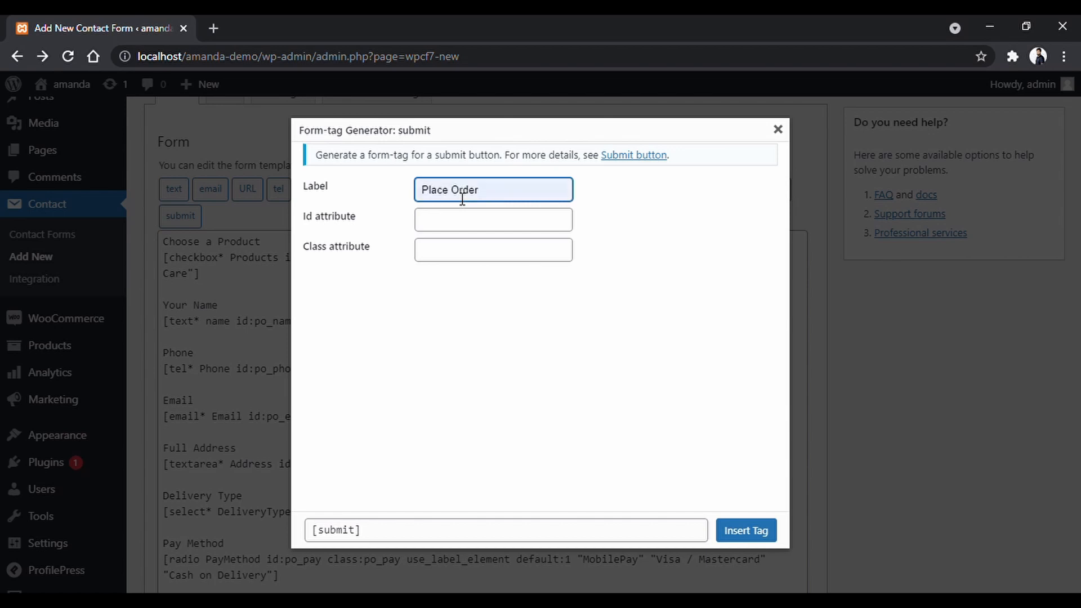
{"action": "left_click", "coordinate": [479, 224]}
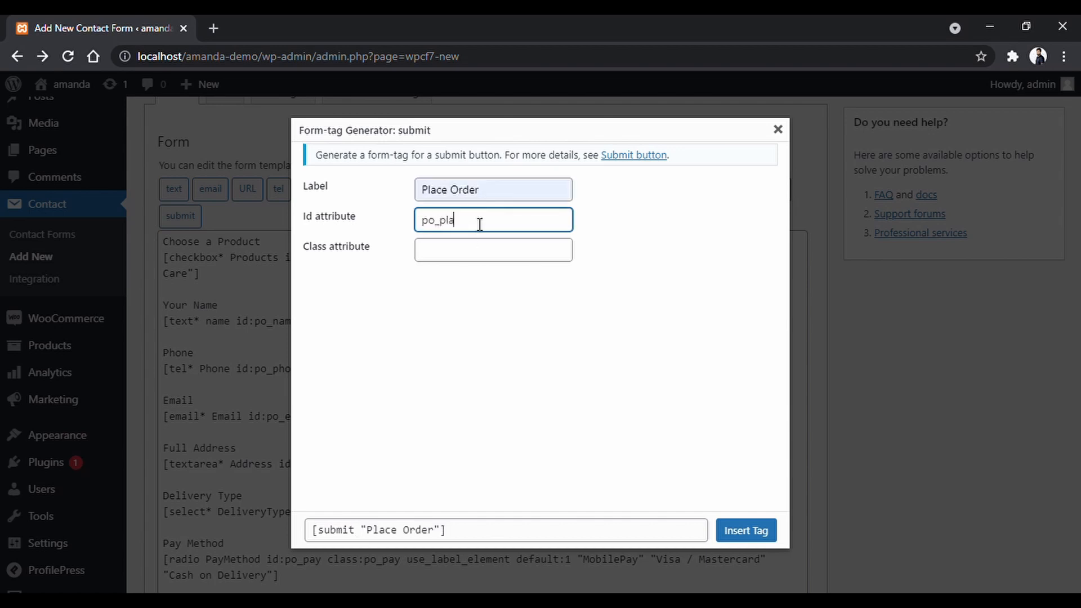
{"action": "key", "text": "ctrl+a"}
{"action": "key", "text": "ctrl+c"}
{"action": "scroll", "coordinate": [479, 224], "scroll_direction": "up", "scroll_amount": 1}
{"action": "left_click", "coordinate": [489, 246]}
{"action": "key", "text": "ctrl+v"}
{"action": "left_click", "coordinate": [637, 294]}
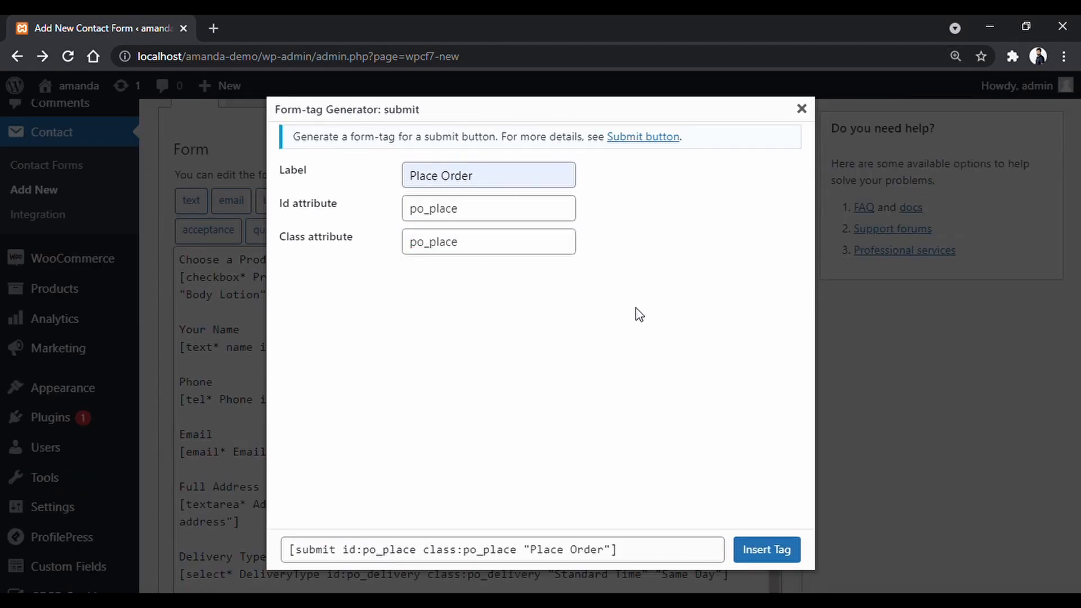
Insert the Place Order submit tag into the template and save the form.
{"action": "scroll", "coordinate": [635, 308], "scroll_direction": "down", "scroll_amount": 1}
{"action": "left_click", "coordinate": [762, 531]}
{"action": "scroll", "coordinate": [564, 415], "scroll_direction": "up", "scroll_amount": 5}
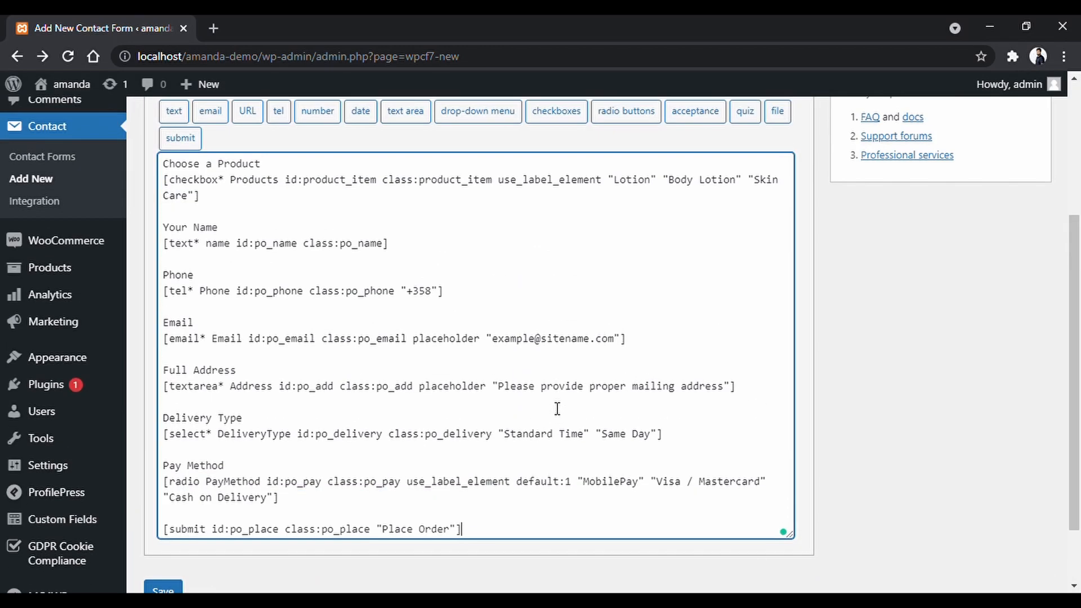
{"action": "left_click", "coordinate": [1033, 158]}
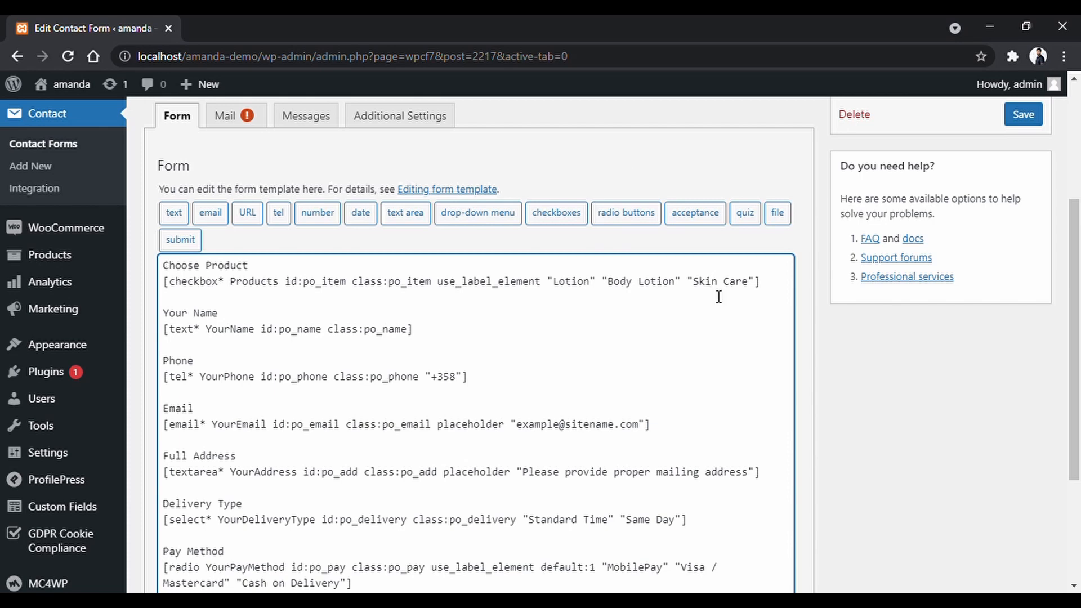
In the Mail settings, replace the To and From addresses with new ones.
{"action": "left_click", "coordinate": [244, 125]}
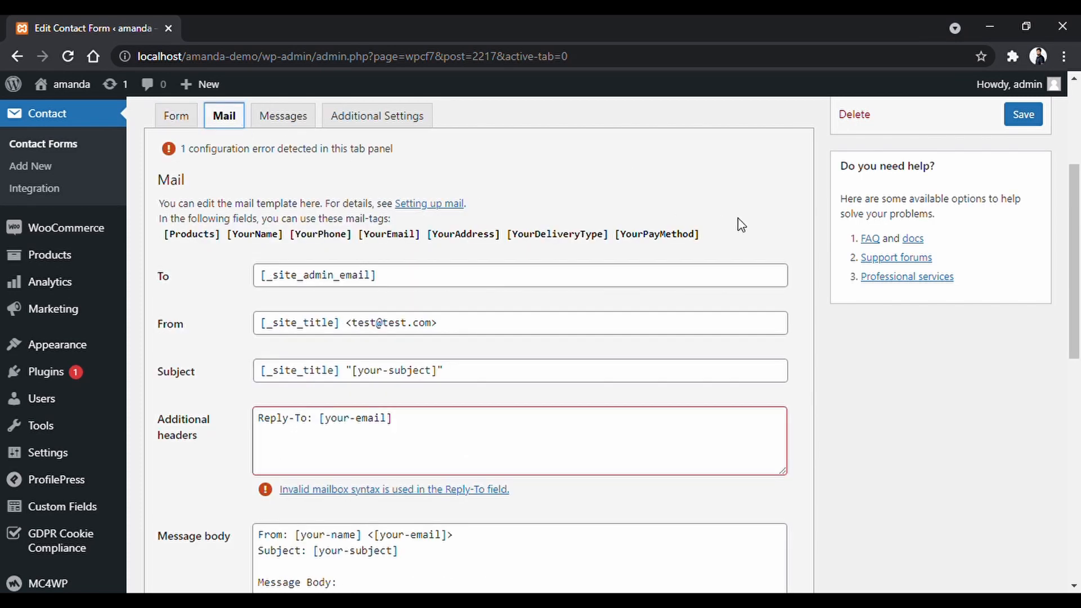
{"action": "scroll", "coordinate": [808, 224], "scroll_direction": "down", "scroll_amount": 1}
{"action": "left_click_drag", "start_coordinate": [407, 197], "coordinate": [107, 196]}
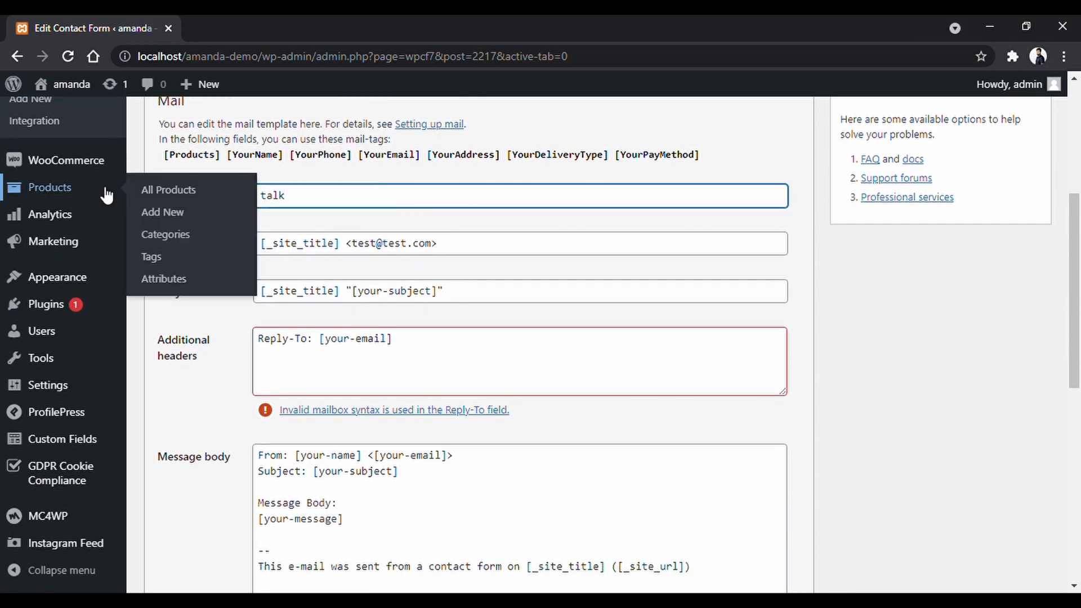
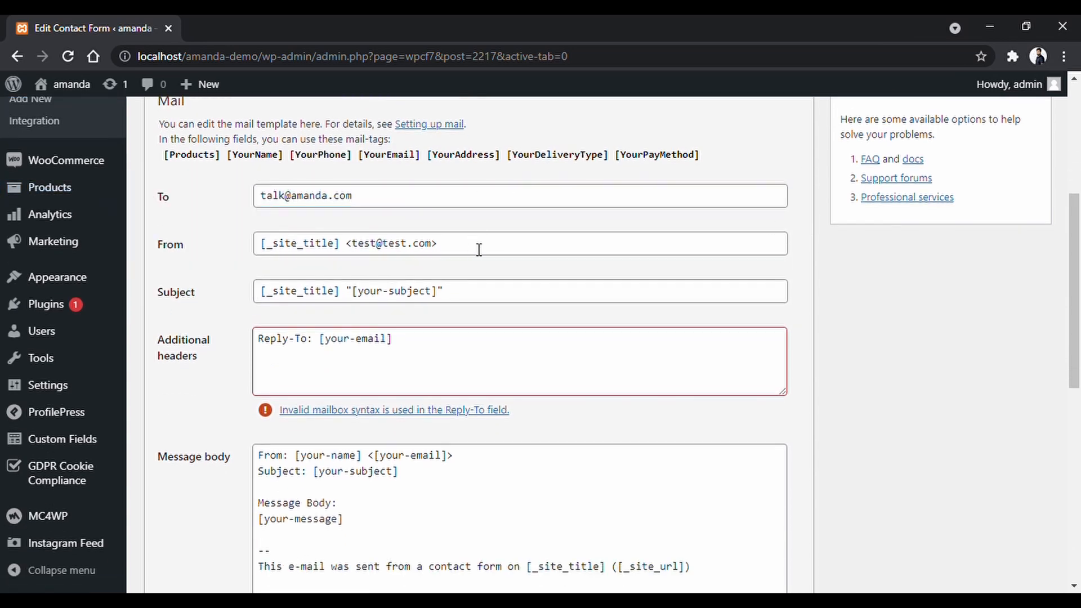
{"action": "left_click_drag", "start_coordinate": [480, 249], "coordinate": [225, 231]}
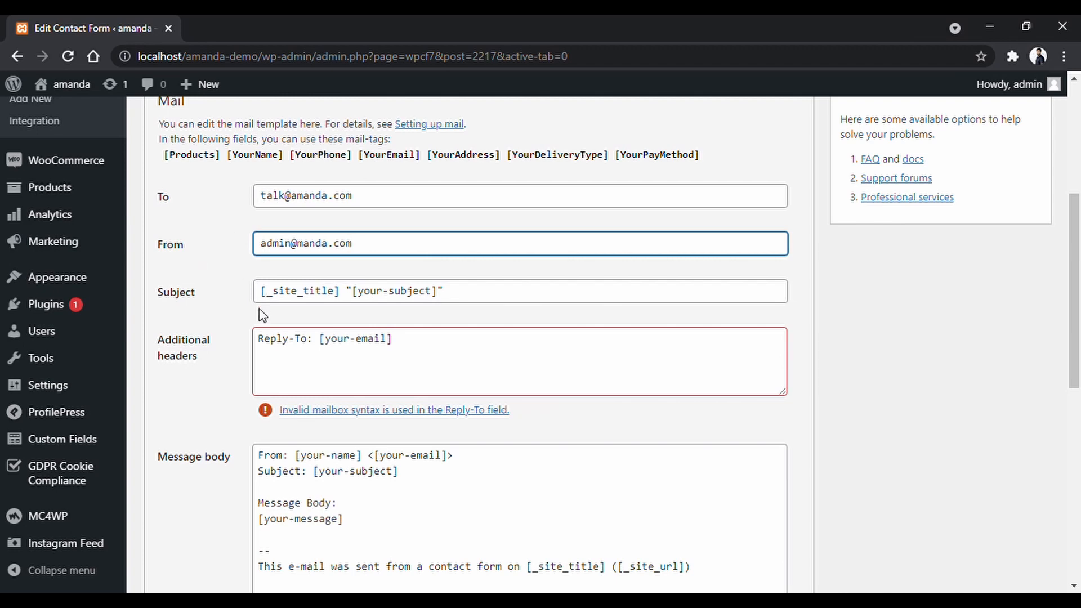
Append 'New Order Placed' to the subject, delete the Reply-To header, and select the mail-tags.
{"action": "left_click", "coordinate": [492, 297]}
{"action": "type", "text": "New Order Plce"}
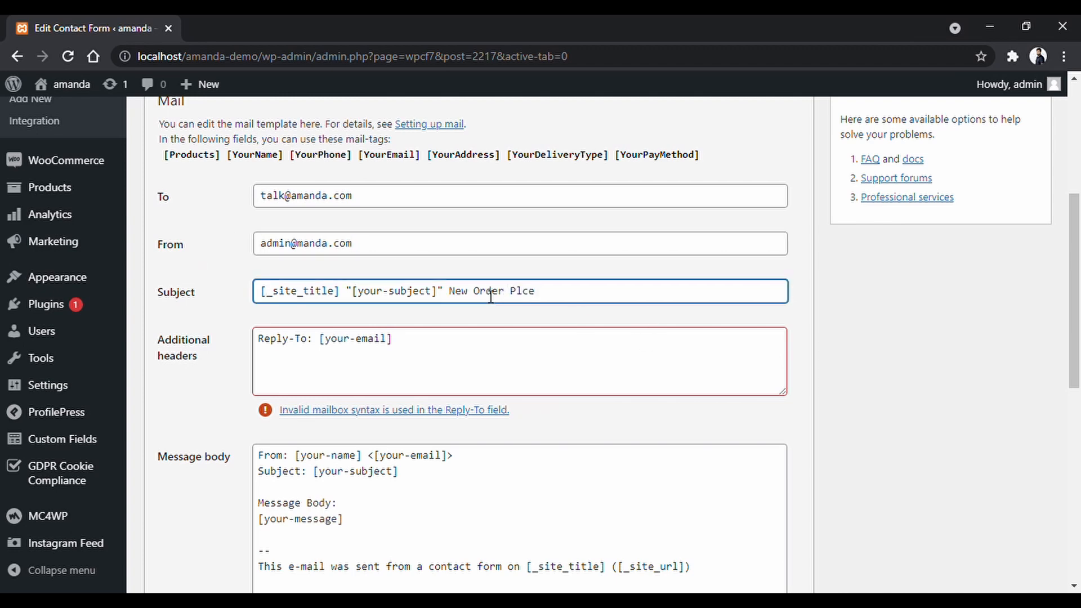
{"action": "left_click_drag", "start_coordinate": [404, 356], "coordinate": [248, 336]}
{"action": "key", "text": "BackSpace"}
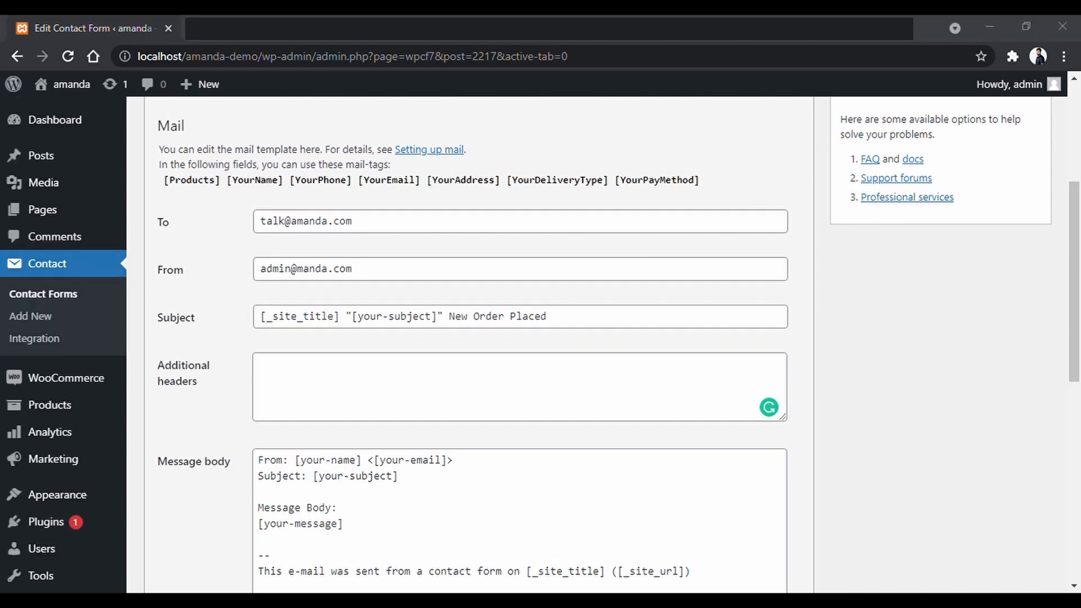
{"action": "scroll", "coordinate": [839, 281], "scroll_direction": "down", "scroll_amount": 6}
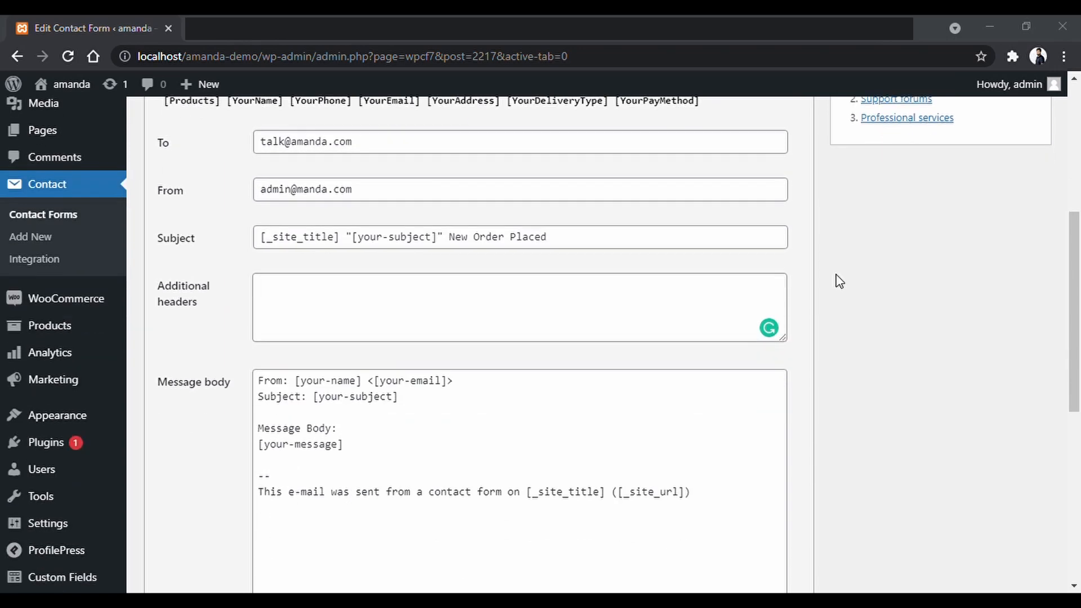
{"action": "left_click", "coordinate": [439, 299]}
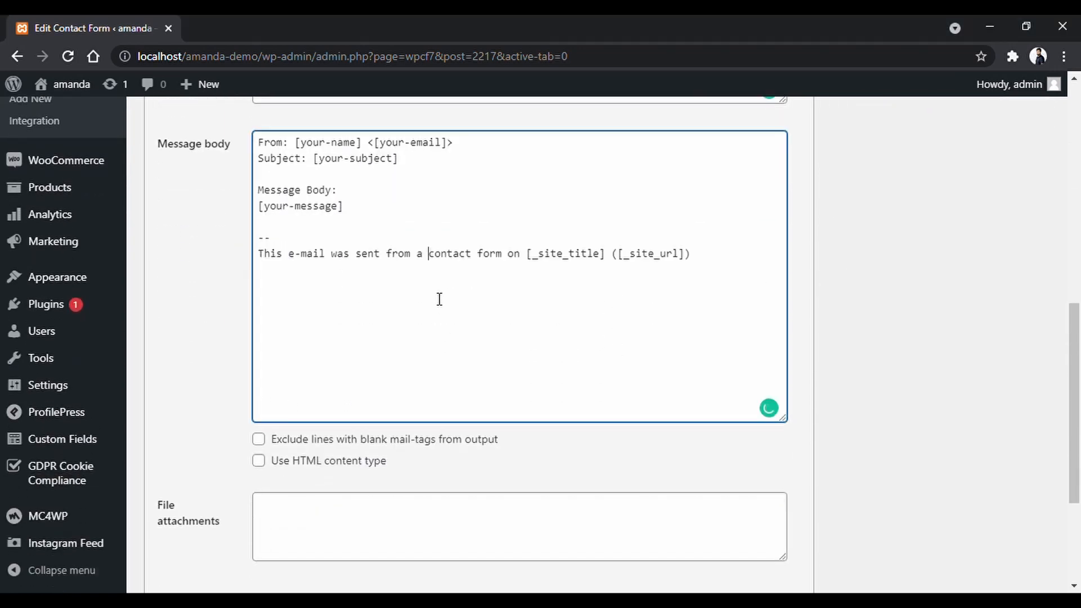
{"action": "scroll", "coordinate": [822, 315], "scroll_direction": "up", "scroll_amount": 7}
{"action": "left_click_drag", "start_coordinate": [162, 259], "coordinate": [704, 275]}
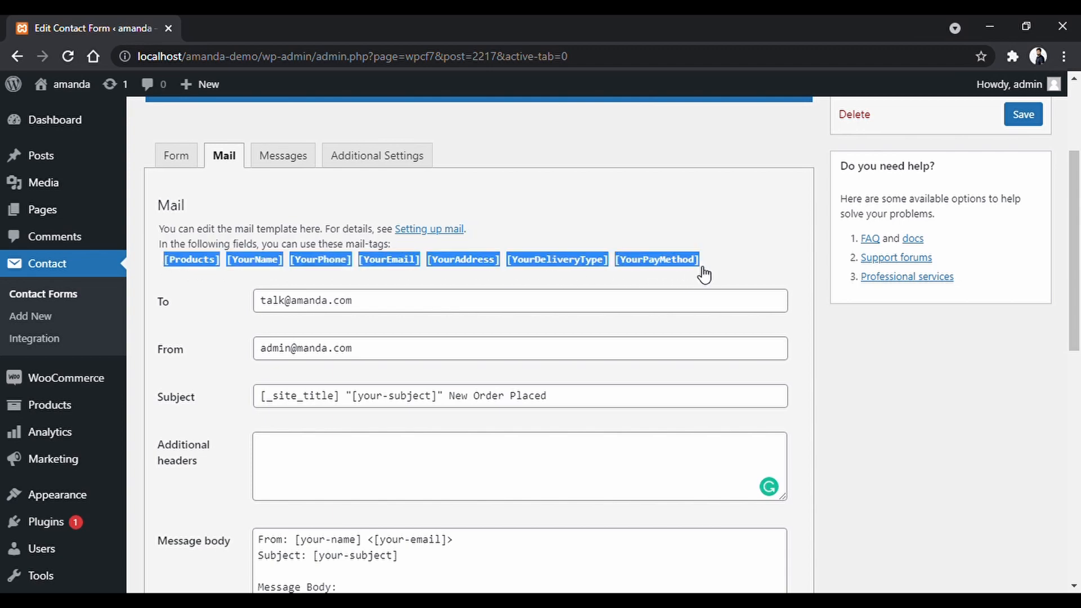
Replace [your-message] in the message body with the copied mail-tags, one per line.
{"action": "left_click", "coordinate": [818, 292]}
{"action": "scroll", "coordinate": [819, 292], "scroll_direction": "down", "scroll_amount": 5}
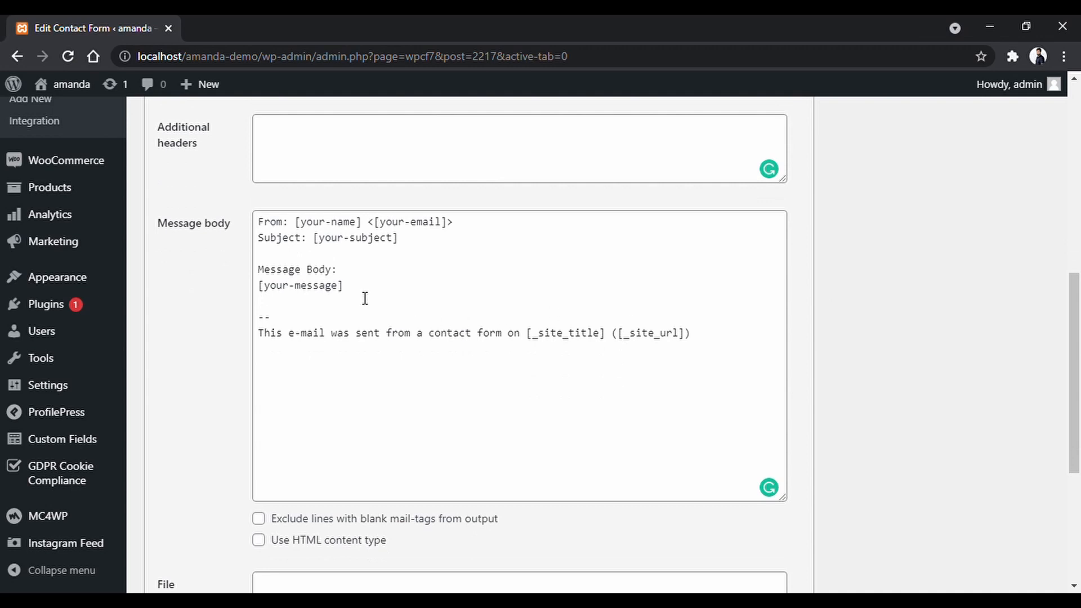
{"action": "left_click_drag", "start_coordinate": [345, 287], "coordinate": [257, 287]}
{"action": "key", "text": "BackSpace"}
{"action": "key", "text": "Return"}
{"action": "key", "text": "ctrl+v"}
{"action": "key", "text": "Up"}
{"action": "key", "text": "Left"}
{"action": "key", "text": "Left"}
{"action": "key", "text": "Left"}
{"action": "key", "text": "Left"}
{"action": "key", "text": "Left"}
{"action": "key", "text": "Return"}
{"action": "key", "text": "Right"}
{"action": "key", "text": "Right"}
{"action": "key", "text": "Right"}
{"action": "key", "text": "Right"}
{"action": "key", "text": "Right"}
{"action": "key", "text": "Right"}
{"action": "key", "text": "Right"}
{"action": "key", "text": "Right"}
{"action": "key", "text": "Right"}
{"action": "key", "text": "Right"}
{"action": "key", "text": "Return"}
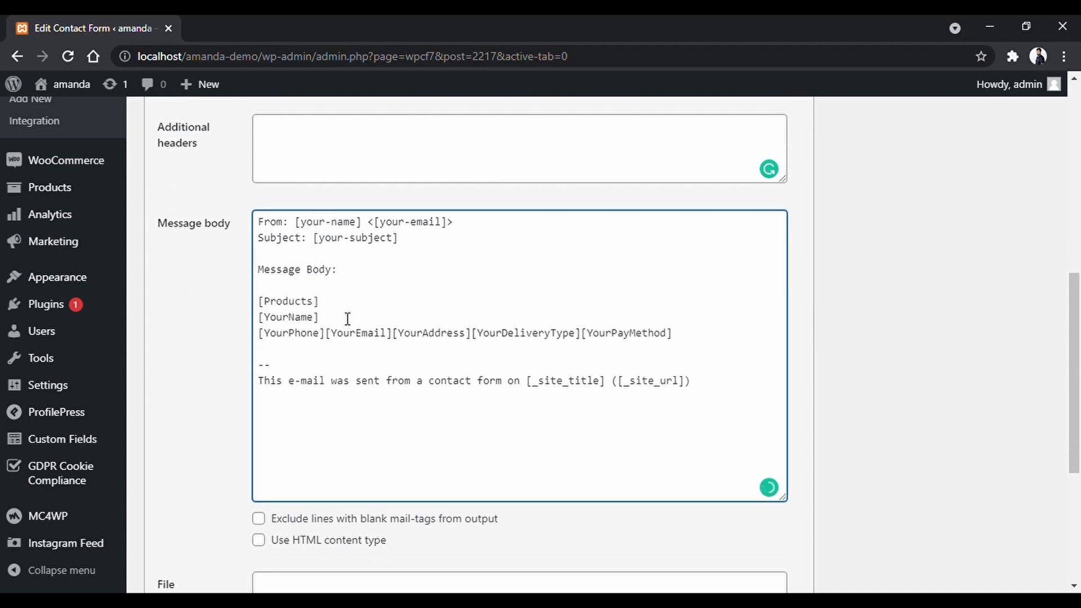
{"action": "key", "text": "Return"}
{"action": "key", "text": "Right"}
{"action": "key", "text": "Right"}
{"action": "key", "text": "Right"}
{"action": "key", "text": "Right"}
{"action": "key", "text": "Right"}
{"action": "key", "text": "Right"}
{"action": "key", "text": "Right"}
{"action": "key", "text": "Right"}
{"action": "key", "text": "Right"}
{"action": "key", "text": "Right"}
{"action": "key", "text": "Right"}
{"action": "key", "text": "Return"}
{"action": "key", "text": "Right"}
{"action": "key", "text": "Right"}
{"action": "key", "text": "Right"}
{"action": "key", "text": "Right"}
{"action": "key", "text": "Right"}
{"action": "key", "text": "Right"}
{"action": "key", "text": "Right"}
{"action": "key", "text": "Right"}
{"action": "key", "text": "Right"}
{"action": "key", "text": "Right"}
{"action": "key", "text": "Right"}
{"action": "key", "text": "Right"}
{"action": "key", "text": "Right"}
{"action": "key", "text": "Return"}
{"action": "key", "text": "Right"}
{"action": "key", "text": "Right"}
{"action": "key", "text": "Right"}
{"action": "key", "text": "Right"}
{"action": "key", "text": "Right"}
{"action": "key", "text": "Right"}
{"action": "key", "text": "Right"}
{"action": "key", "text": "Right"}
{"action": "key", "text": "Right"}
{"action": "key", "text": "Right"}
{"action": "key", "text": "Right"}
{"action": "key", "text": "Right"}
{"action": "key", "text": "Right"}
{"action": "key", "text": "Right"}
{"action": "key", "text": "Right"}
{"action": "key", "text": "Right"}
{"action": "key", "text": "Right"}
{"action": "key", "text": "Right"}
{"action": "key", "text": "Return"}
{"action": "key", "text": "Up"}
{"action": "key", "text": "Up"}
{"action": "key", "text": "Up"}
{"action": "key", "text": "Up"}
{"action": "key", "text": "Up"}
{"action": "key", "text": "Up"}
Label the tags Ordered Product, Customer's Name, Phone Number, Email Address and Delivery Address.
{"action": "type", "text": "Body:  "}
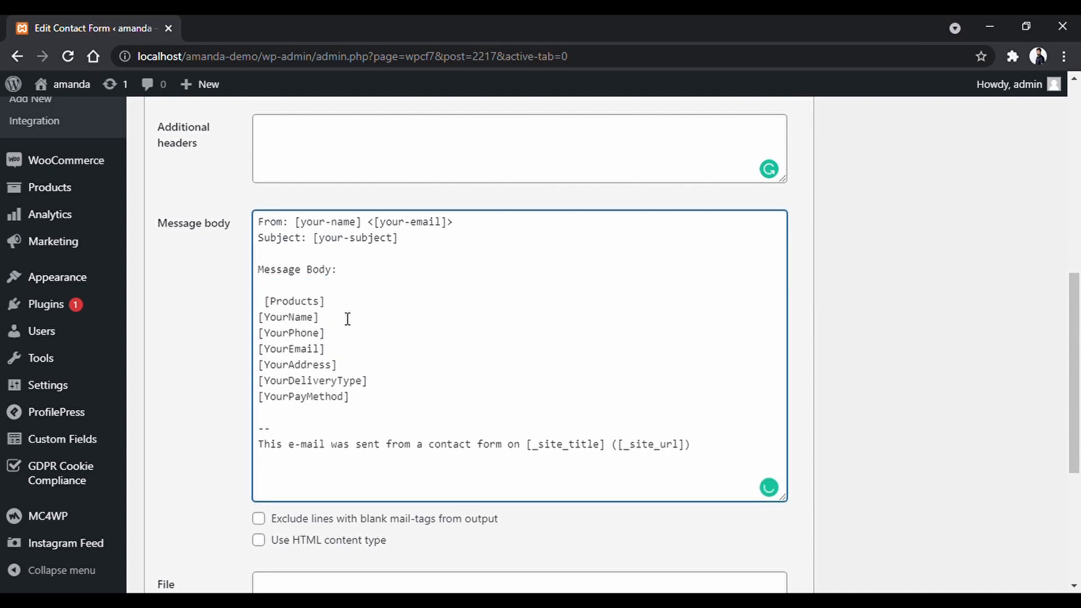
{"action": "type", "text": "Ordered Pr "}
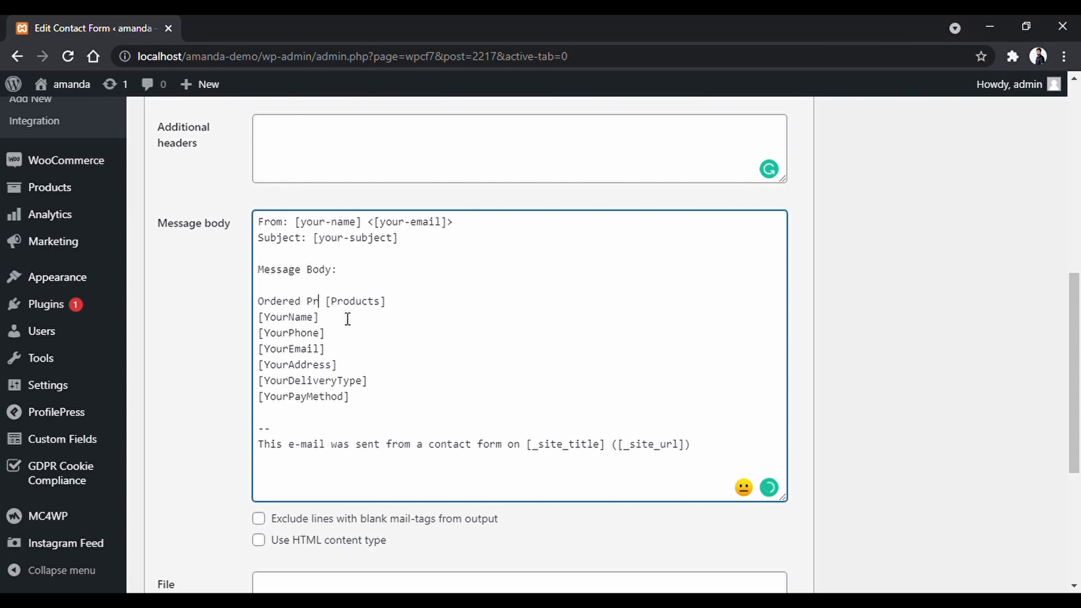
{"action": "type", "text": "oduct:"}
{"action": "key", "text": "Down"}
{"action": "type", "text": "Customer's Name:"}
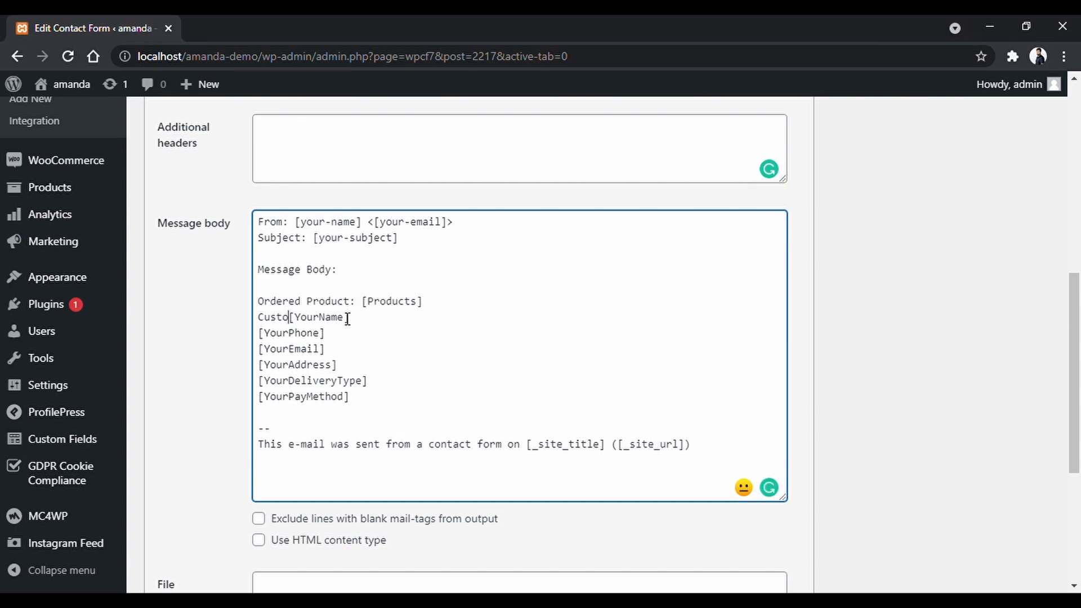
{"action": "key", "text": "Down"}
{"action": "key", "text": "Left"}
{"action": "type", "text": "Phone Number:"}
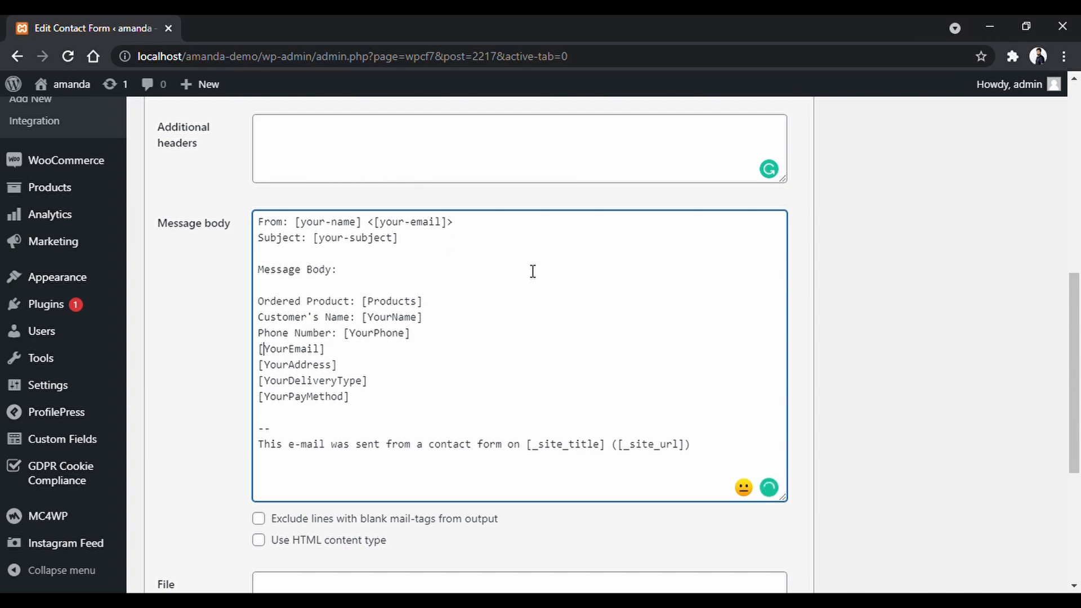
{"action": "key", "text": "Left"}
{"action": "type", "text": "Email Address:"}
{"action": "key", "text": "Down"}
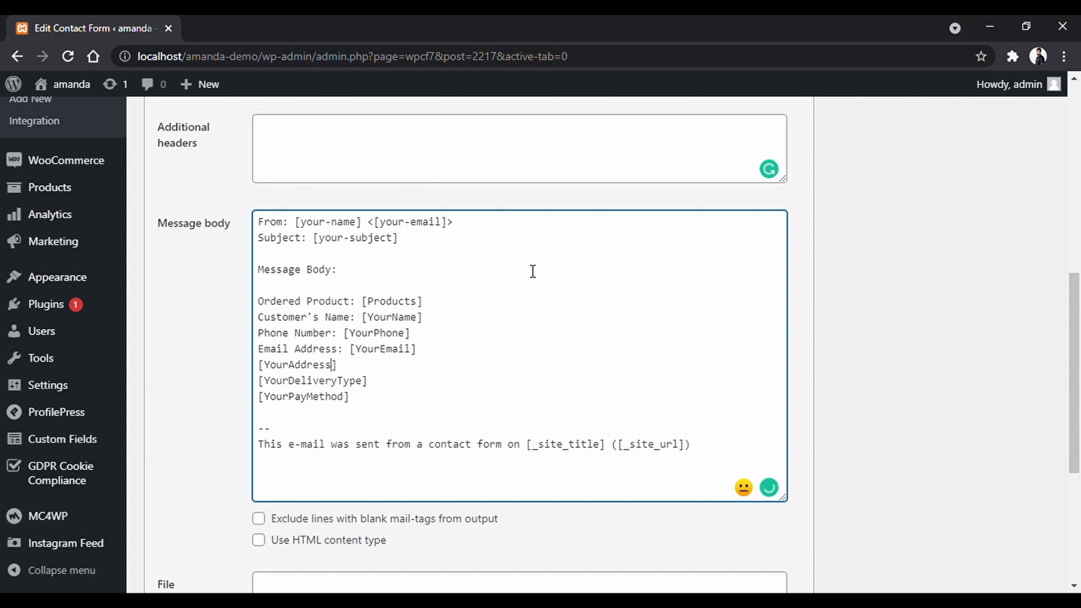
{"action": "key", "text": "Home"}
{"action": "key", "text": "Left"}
{"action": "type", "text": "Delivery Addre"}
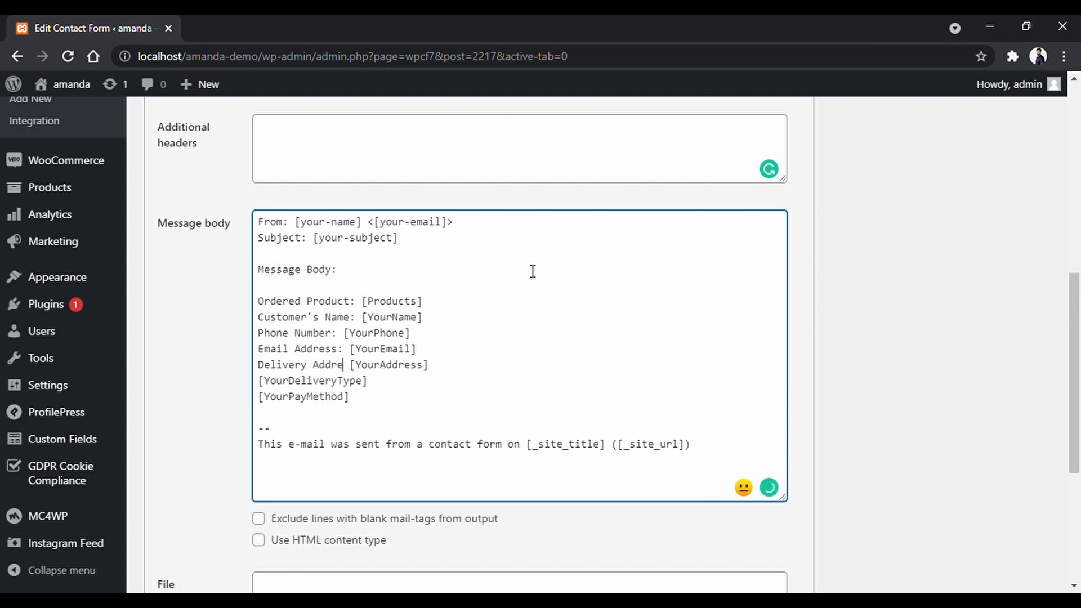
{"action": "type", "text": "ss:"}
Label the delivery type 'Customer Need The product in' and payment 'Customer Will pay via:'.
{"action": "key", "text": "Down"}
{"action": "key", "text": "Home"}
{"action": "key", "text": "Left"}
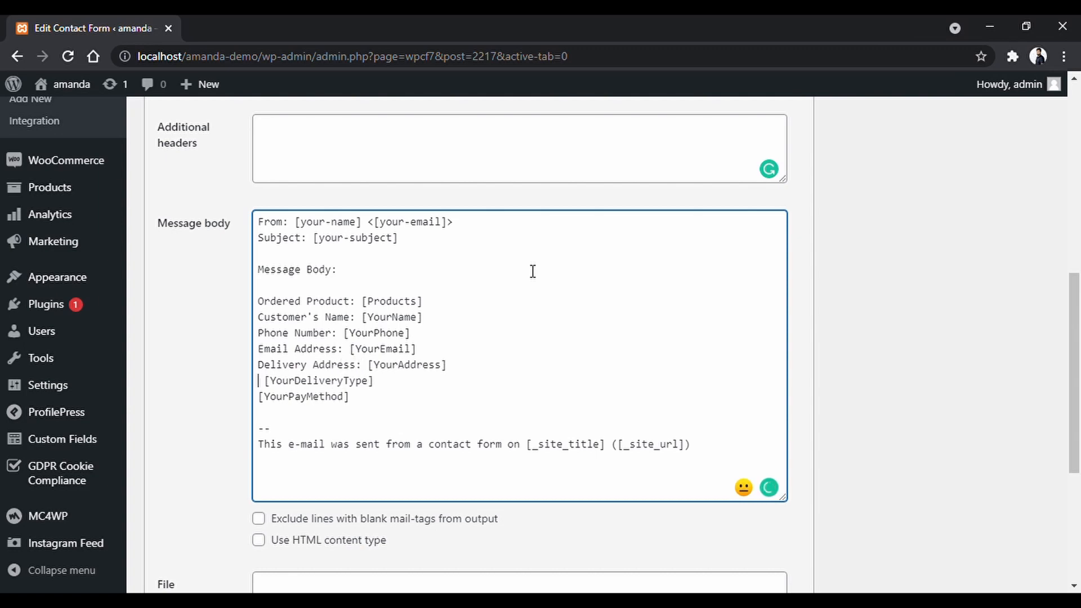
{"action": "type", "text": "Customer Need The product"}
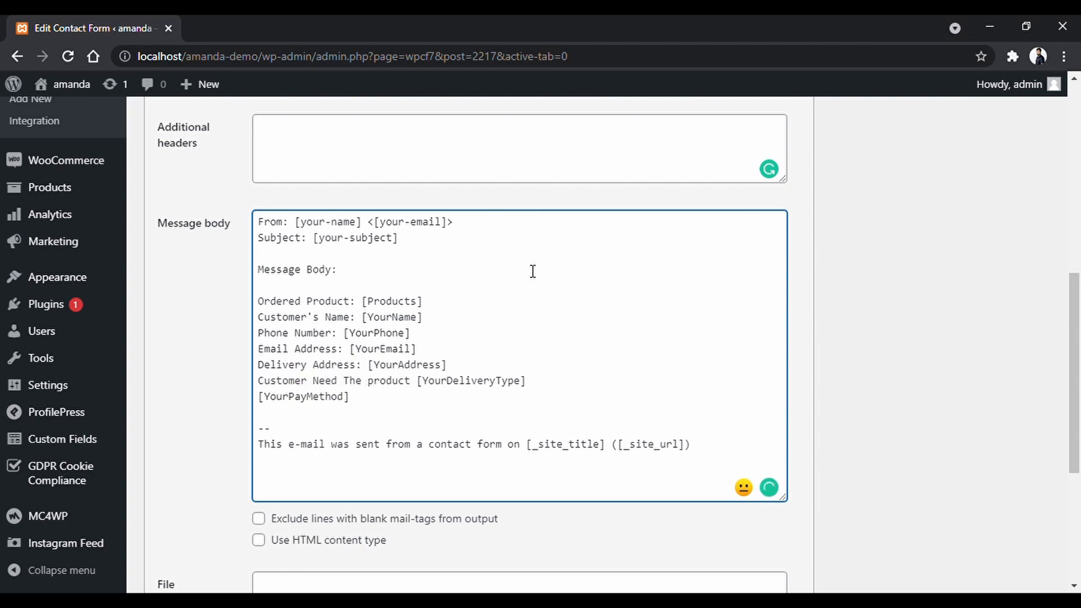
{"action": "type", "text": " in:"}
{"action": "key", "text": "Home"}
{"action": "key", "text": "Left"}
{"action": "type", "text": "Customer Will pay "}
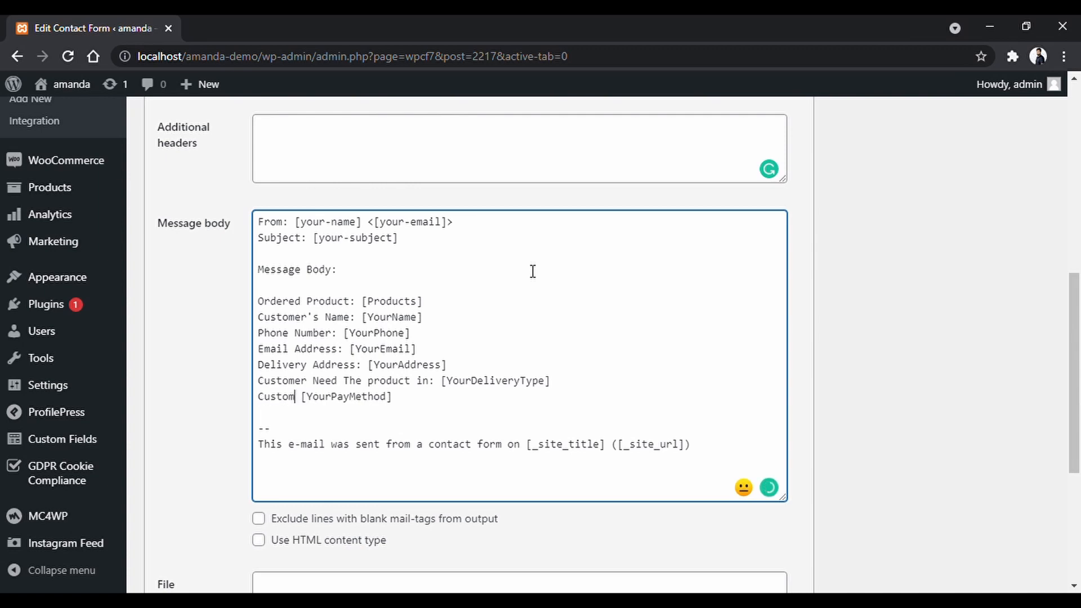
{"action": "type", "text": "via:"}
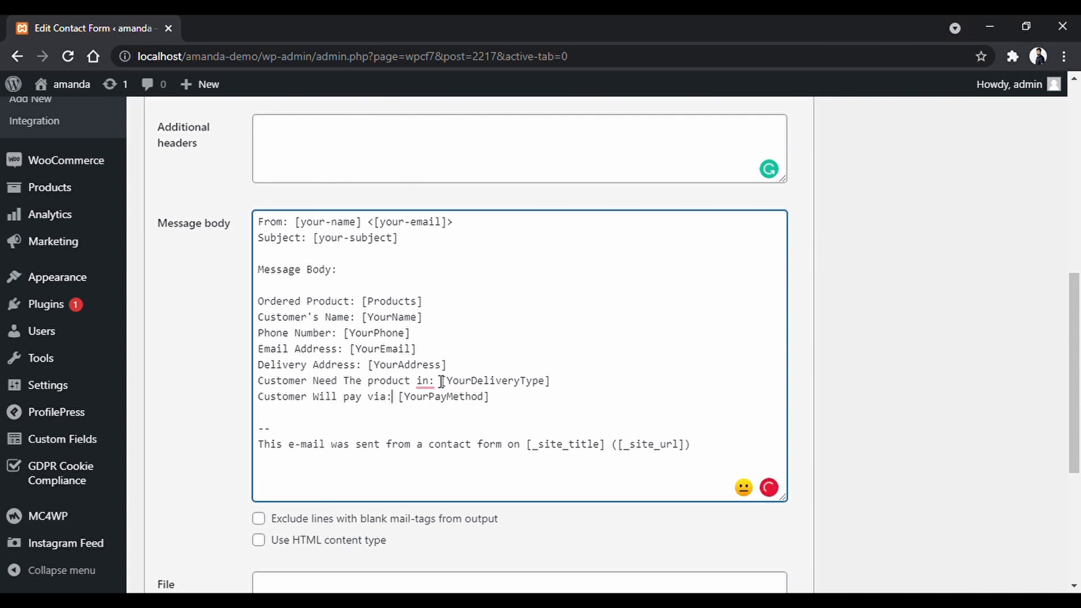
{"action": "left_click", "coordinate": [859, 356]}
{"action": "left_click", "coordinate": [435, 381]}
{"action": "key", "text": "BackSpace"}
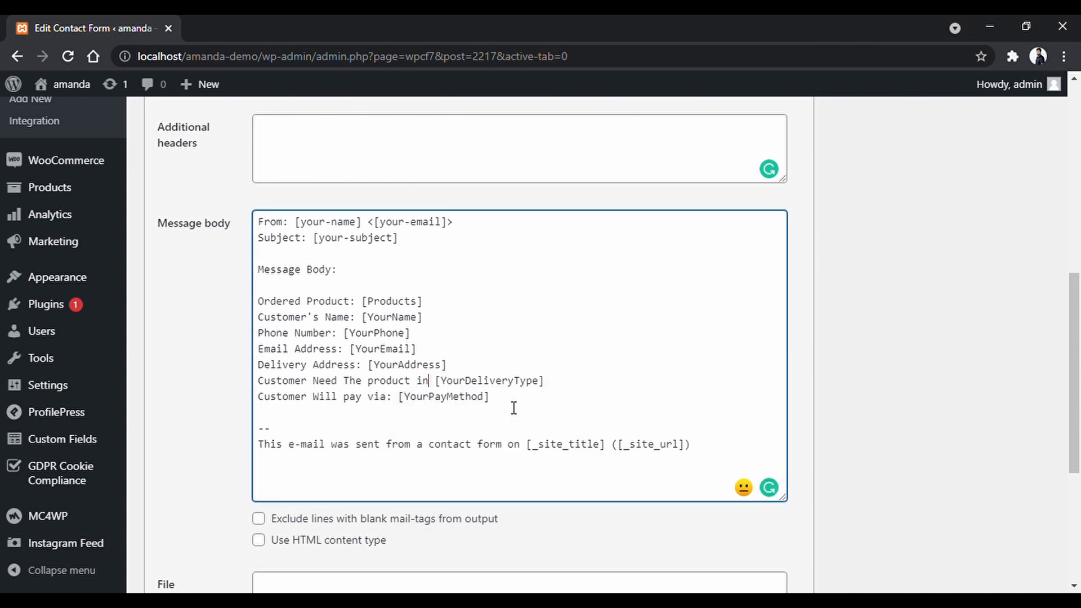
{"action": "scroll", "coordinate": [514, 408], "scroll_direction": "up", "scroll_amount": 7}
Open the form's Messages settings and find the successful-send message.
{"action": "left_click", "coordinate": [281, 242]}
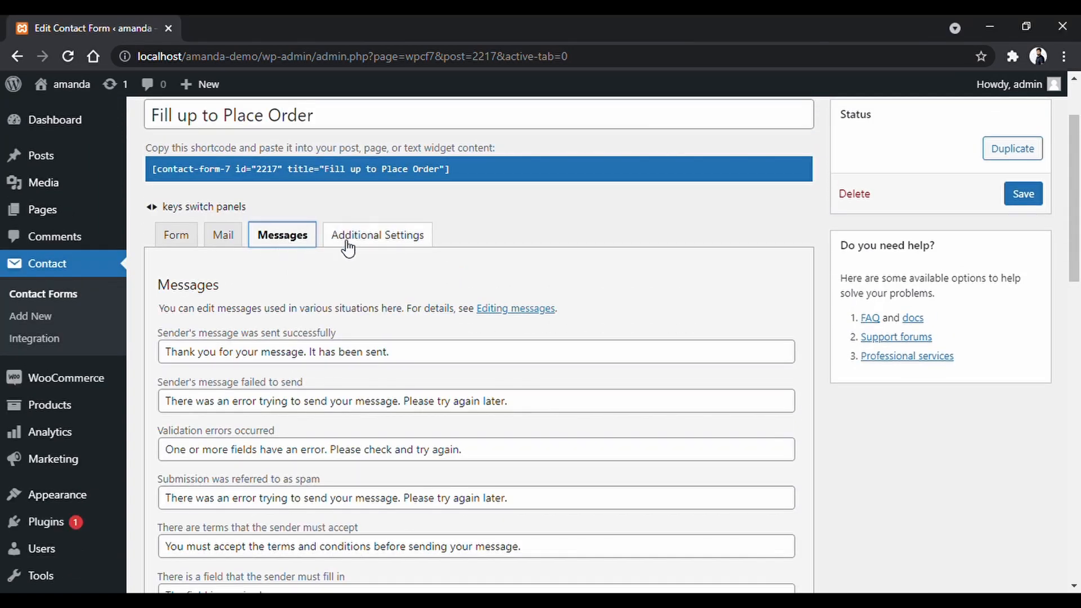
{"action": "scroll", "coordinate": [794, 260], "scroll_direction": "down", "scroll_amount": 3}
{"action": "scroll", "coordinate": [804, 252], "scroll_direction": "up", "scroll_amount": 1}
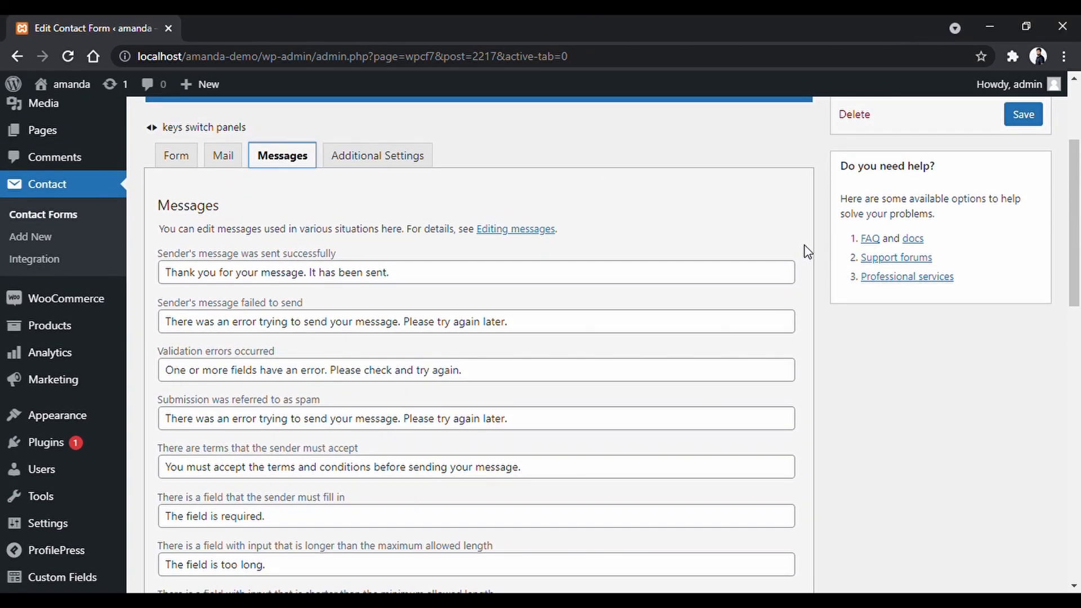
{"action": "left_click", "coordinate": [805, 246]}
{"action": "scroll", "coordinate": [794, 262], "scroll_direction": "down", "scroll_amount": 7}
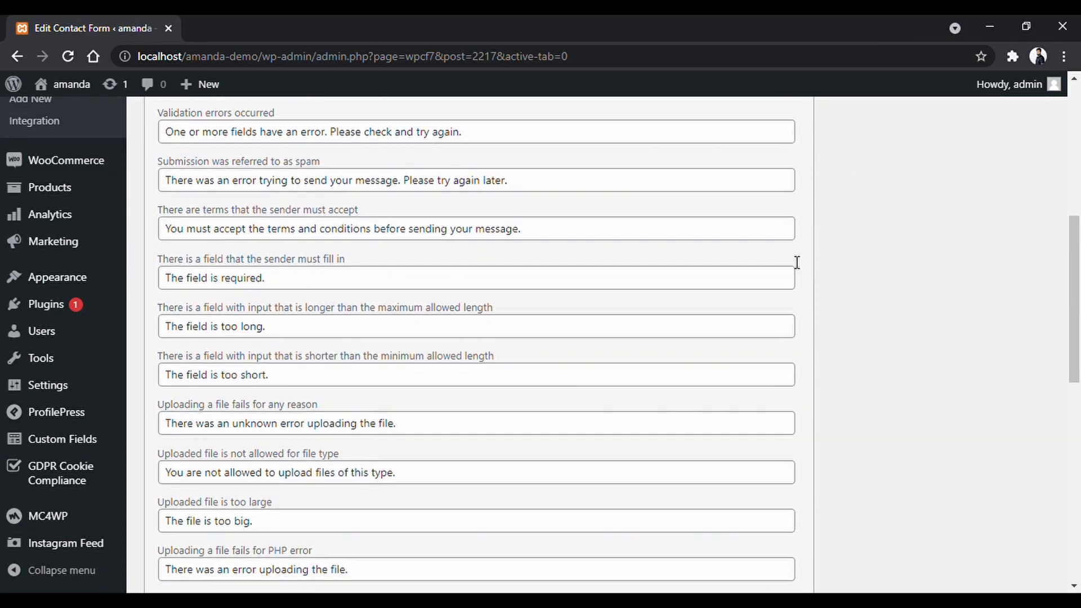
{"action": "scroll", "coordinate": [795, 261], "scroll_direction": "down", "scroll_amount": 8}
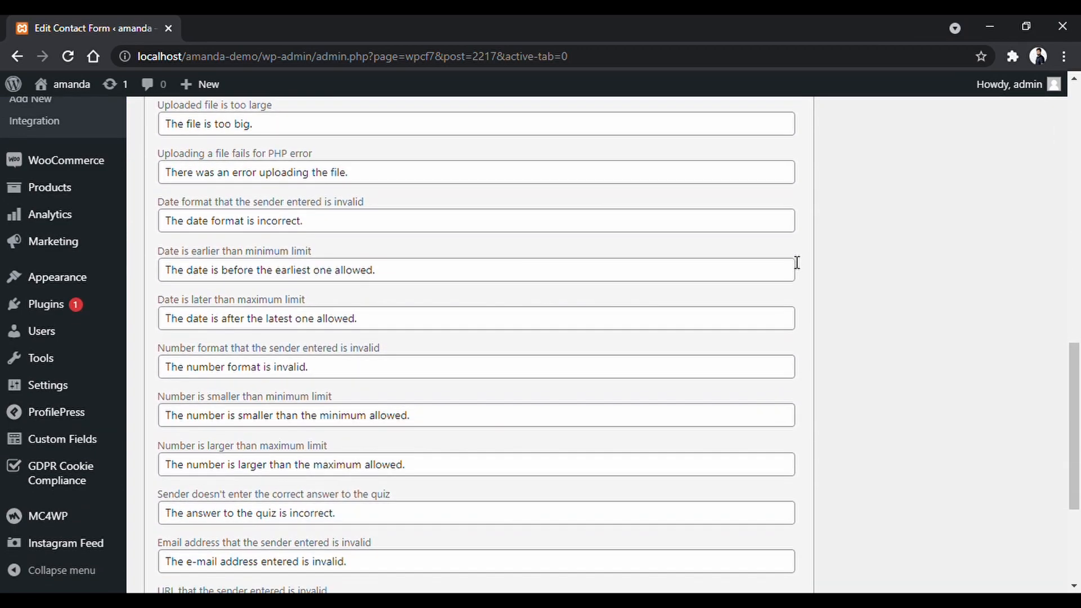
{"action": "scroll", "coordinate": [793, 262], "scroll_direction": "up", "scroll_amount": 12}
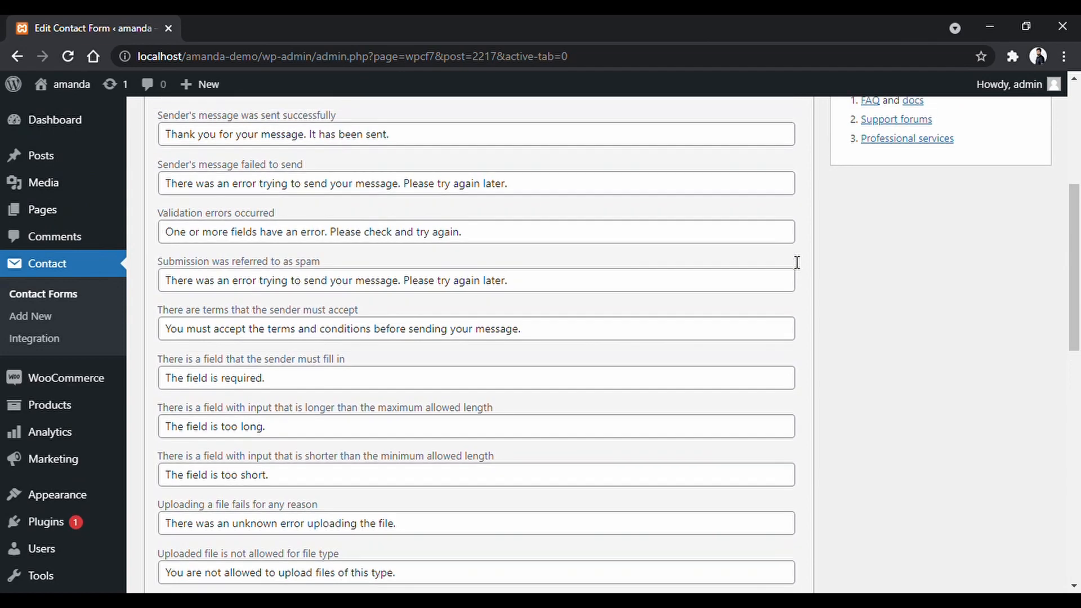
{"action": "scroll", "coordinate": [797, 262], "scroll_direction": "up", "scroll_amount": 2}
{"action": "scroll", "coordinate": [795, 263], "scroll_direction": "down", "scroll_amount": 1}
Replace the success message with the order confirmation text and save the form.
{"action": "left_click", "coordinate": [416, 218]}
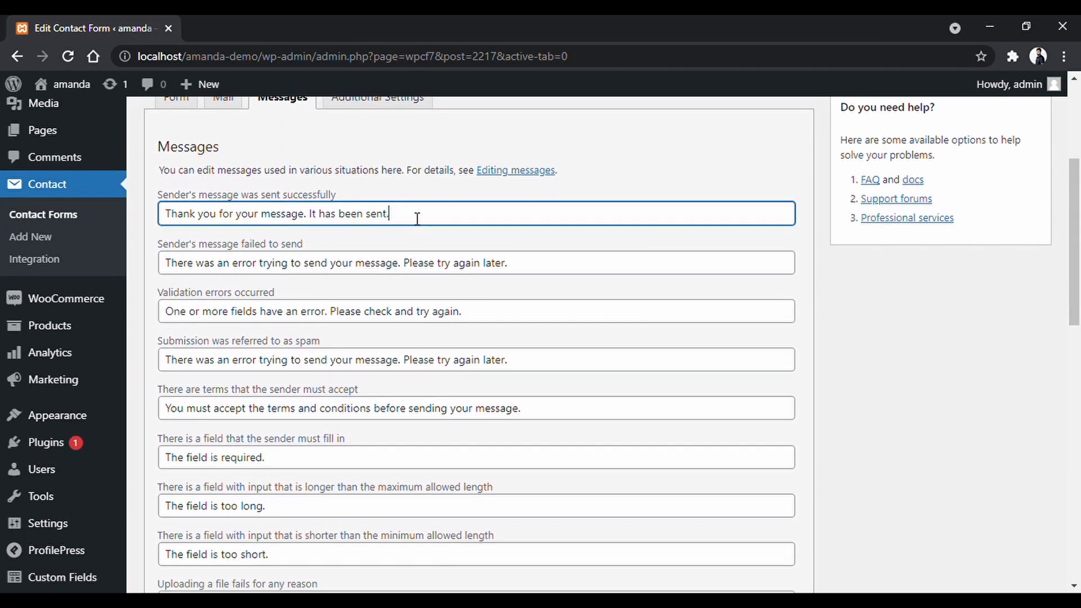
{"action": "key", "text": "ctrl+a"}
{"action": "left_click", "coordinate": [240, 223]}
{"action": "left_click_drag", "start_coordinate": [236, 223], "coordinate": [456, 225]}
{"action": "type", "text": "pla"}
{"action": "key", "text": "ctrl+a"}
{"action": "type", "text": "You"}
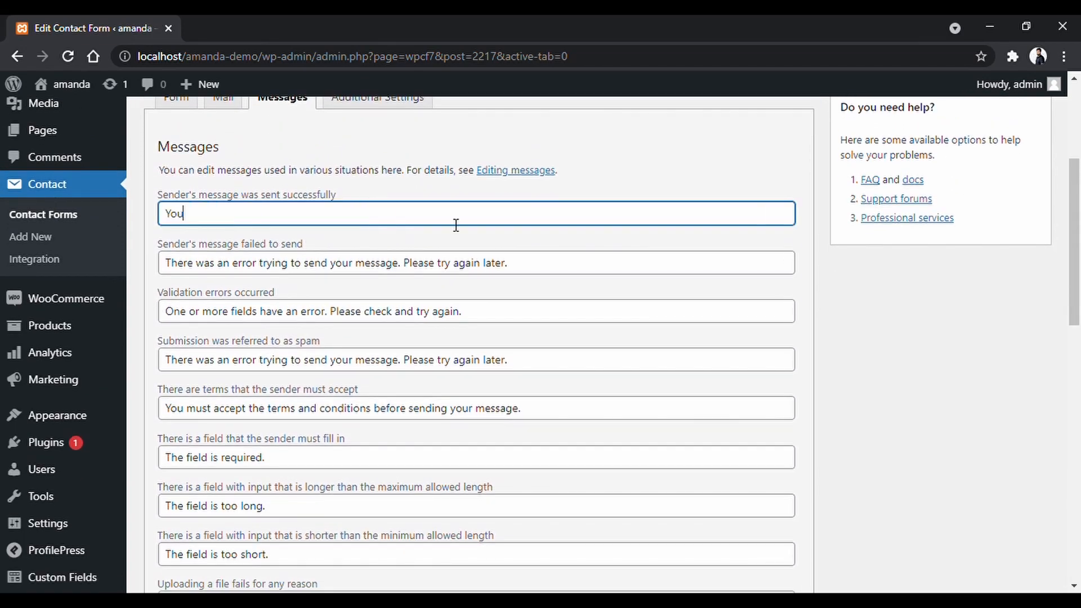
{"action": "key", "text": "Down"}
{"action": "key", "text": "Return"}
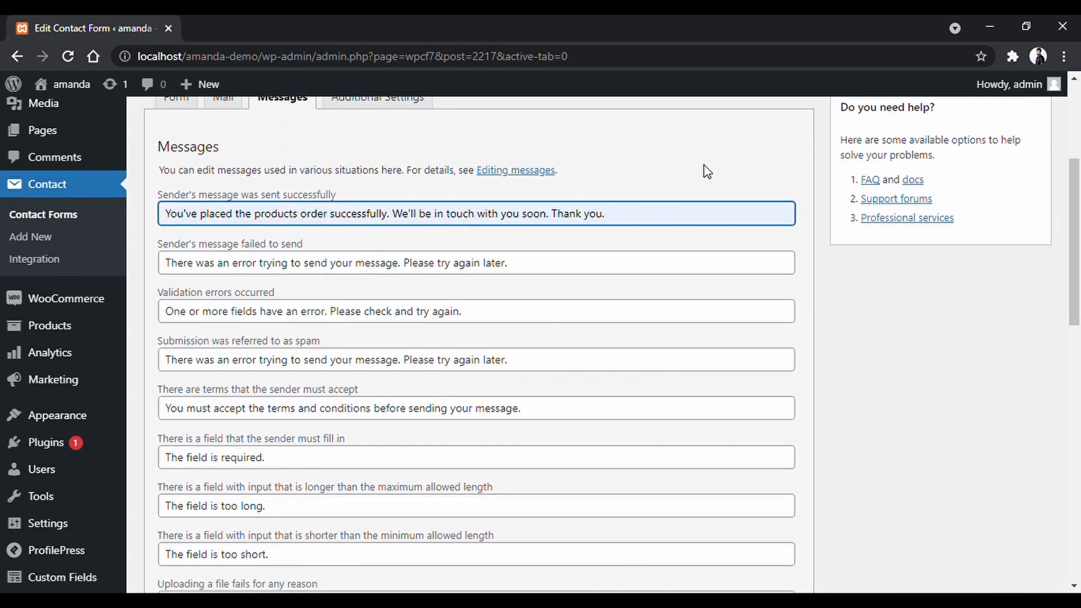
{"action": "scroll", "coordinate": [806, 159], "scroll_direction": "up", "scroll_amount": 1}
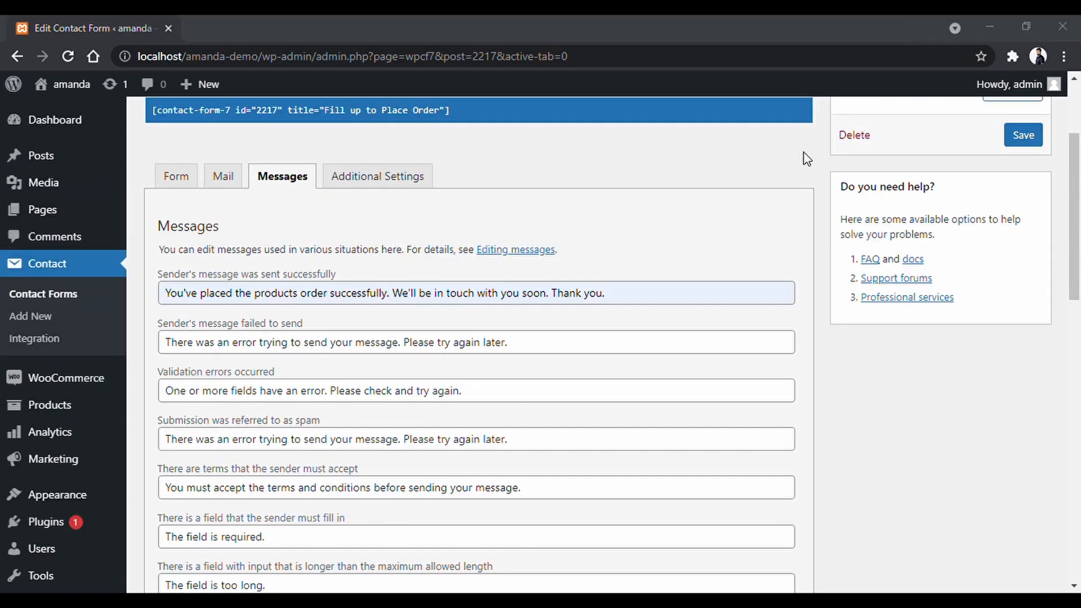
{"action": "left_click", "coordinate": [1023, 135]}
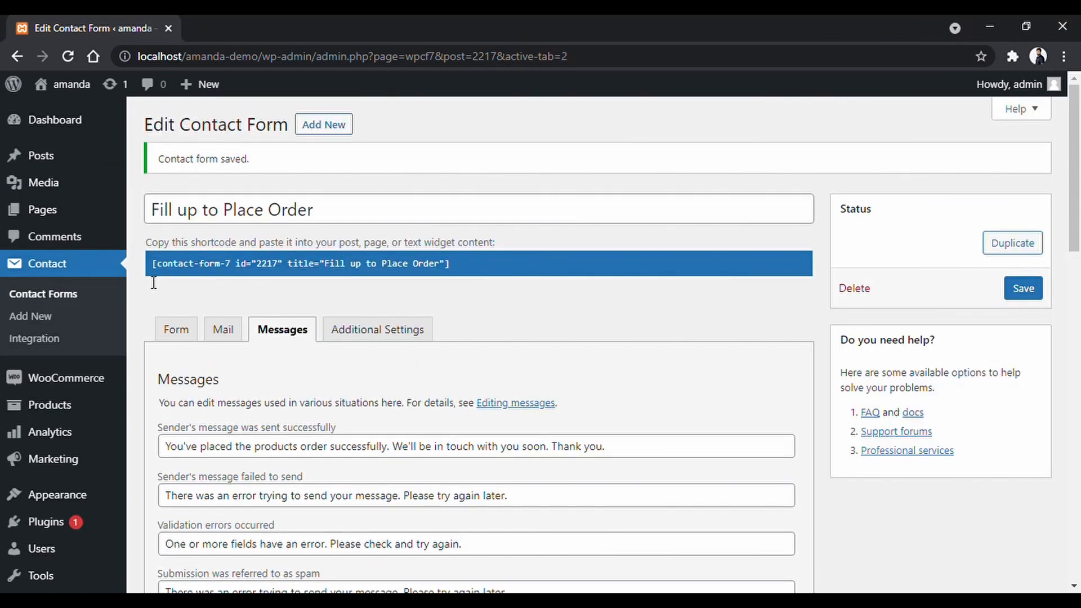
Paste the Fill up to Place Order shortcode into a new Shortcode block on Order Product.
{"action": "left_click_drag", "start_coordinate": [156, 275], "coordinate": [357, 294]}
{"action": "key", "text": "ctrl+c"}
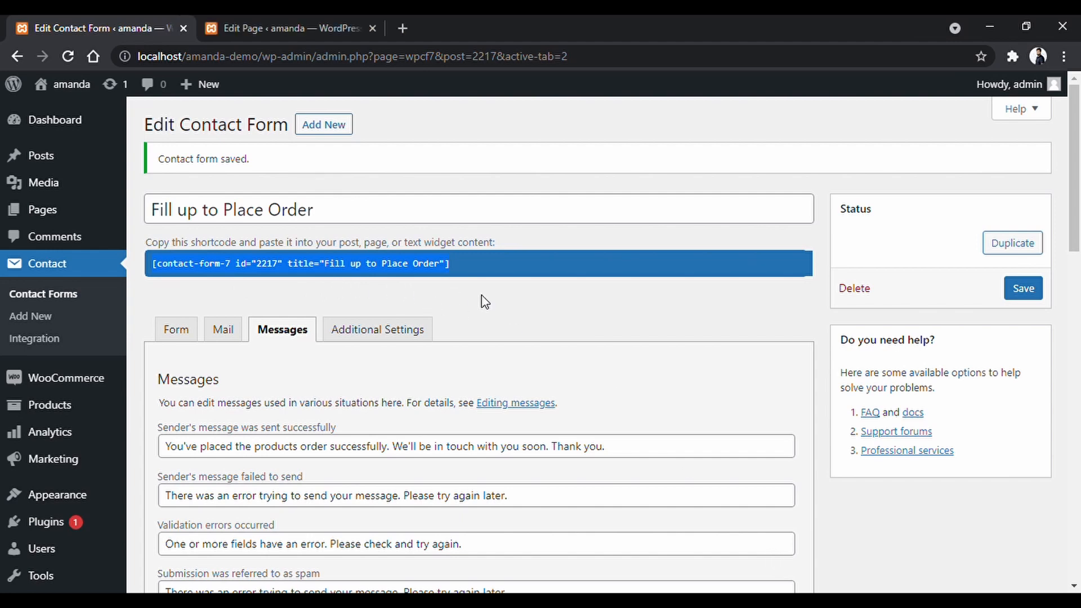
{"action": "left_click", "coordinate": [482, 297]}
{"action": "left_click", "coordinate": [276, 34]}
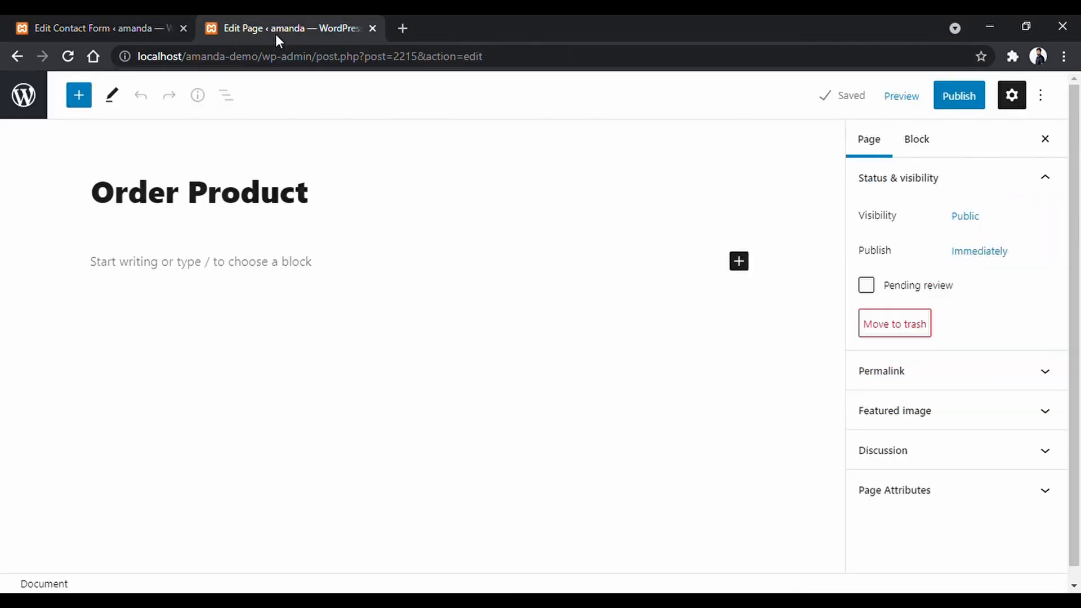
{"action": "left_click", "coordinate": [745, 270]}
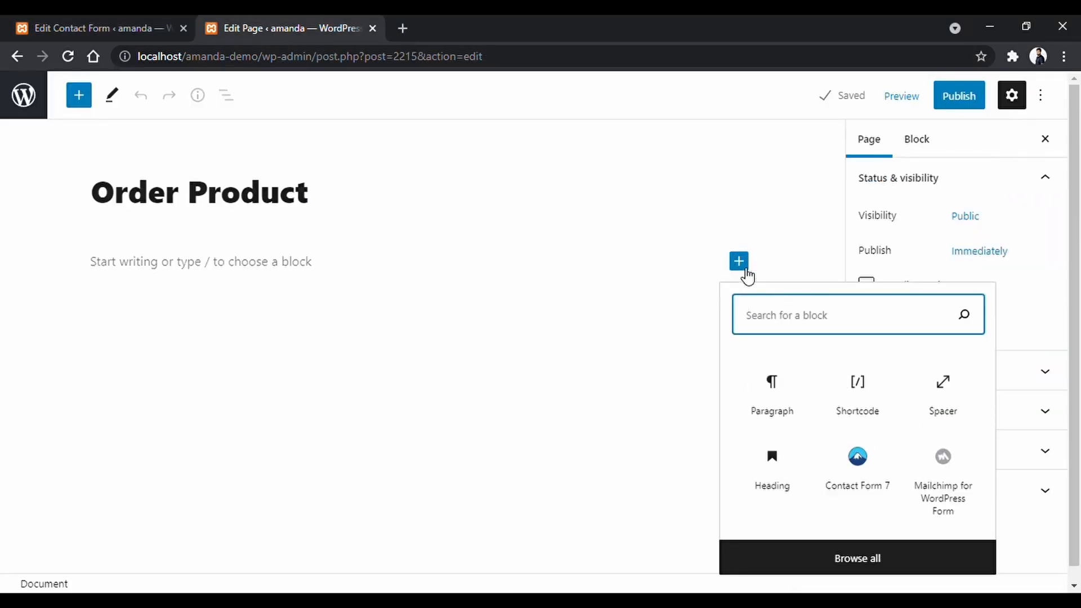
{"action": "left_click", "coordinate": [877, 404]}
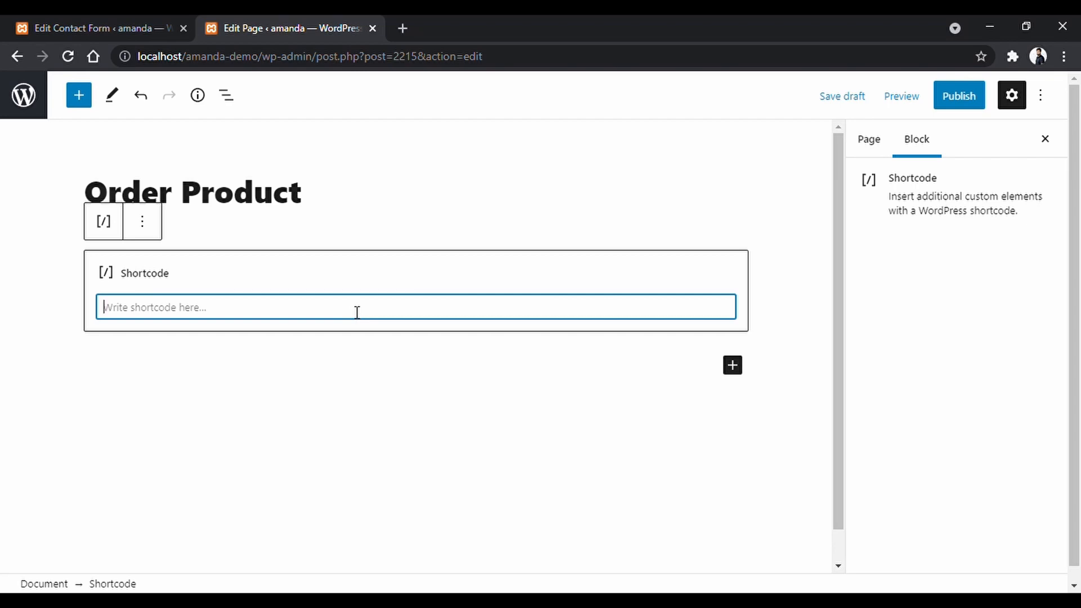
{"action": "key", "text": "ctrl+v"}
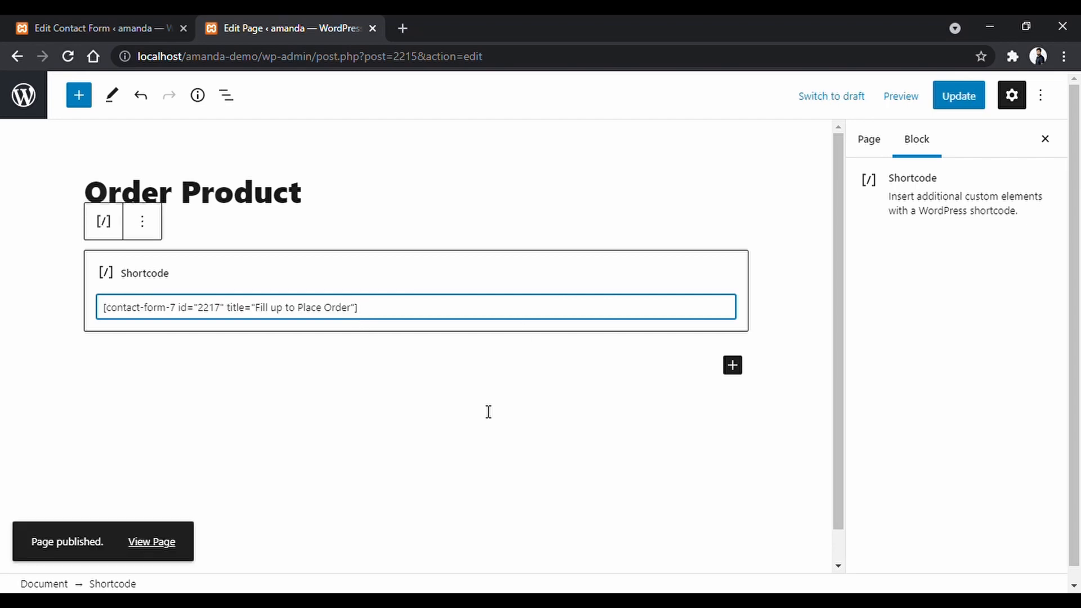
Update the Order Product page and bring up its preview options.
{"action": "left_click", "coordinate": [957, 112]}
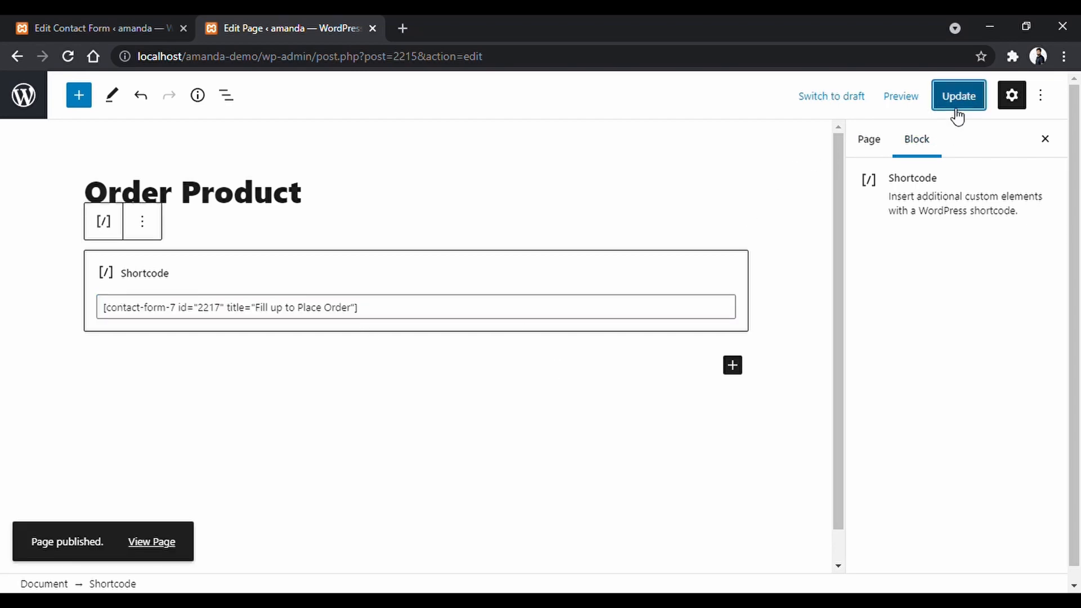
{"action": "left_click", "coordinate": [675, 397]}
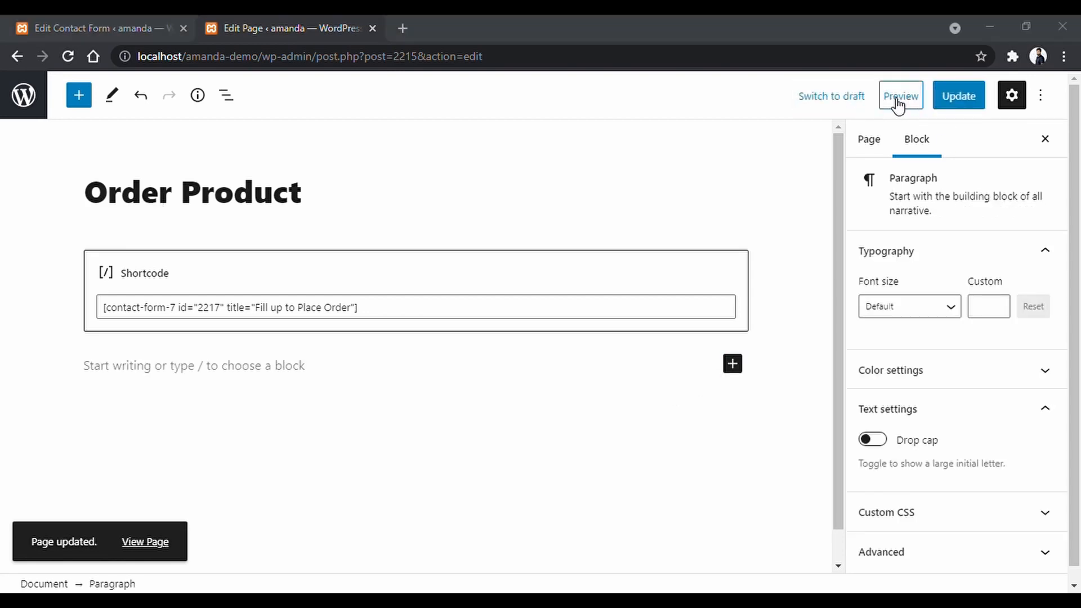
{"action": "left_click", "coordinate": [902, 98]}
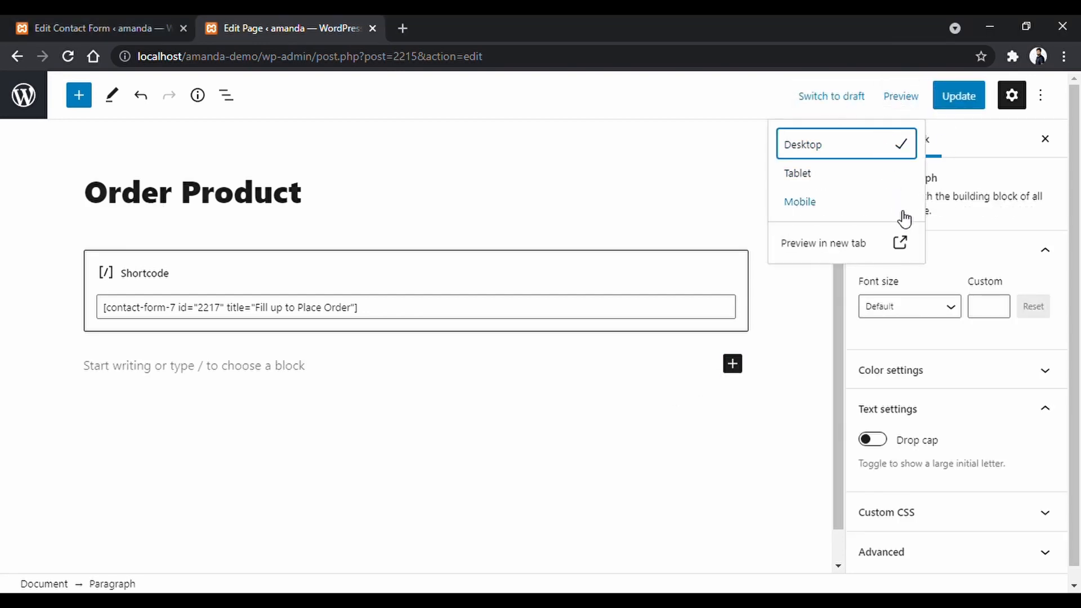
Preview Order Product in a new tab and scroll through the live order form.
{"action": "left_click", "coordinate": [902, 244]}
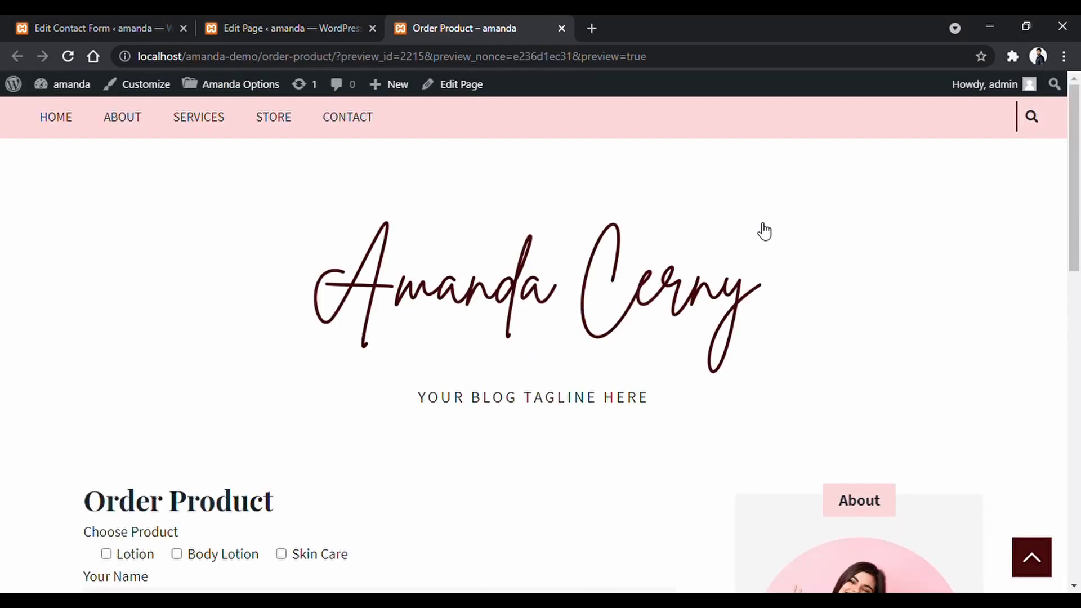
{"action": "scroll", "coordinate": [762, 230], "scroll_direction": "down", "scroll_amount": 3}
{"action": "scroll", "coordinate": [760, 230], "scroll_direction": "down", "scroll_amount": 3}
{"action": "scroll", "coordinate": [758, 230], "scroll_direction": "down", "scroll_amount": 4}
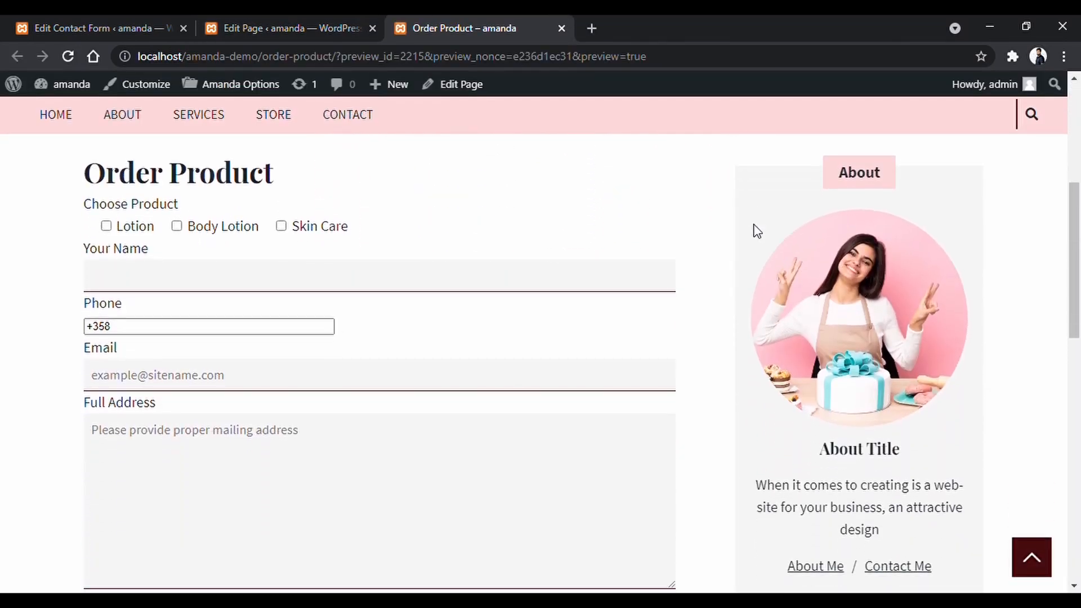
{"action": "scroll", "coordinate": [5, 271], "scroll_direction": "up", "scroll_amount": 3}
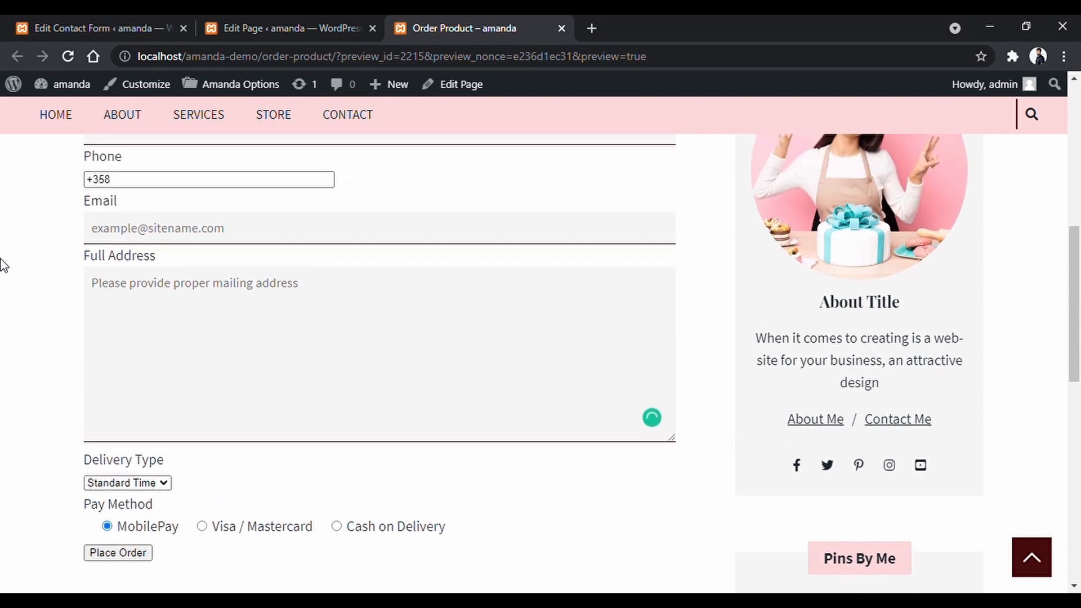
{"action": "left_click", "coordinate": [138, 307]}
Return to the blank Add New Contact Form page.
{"action": "left_click", "coordinate": [6, 282]}
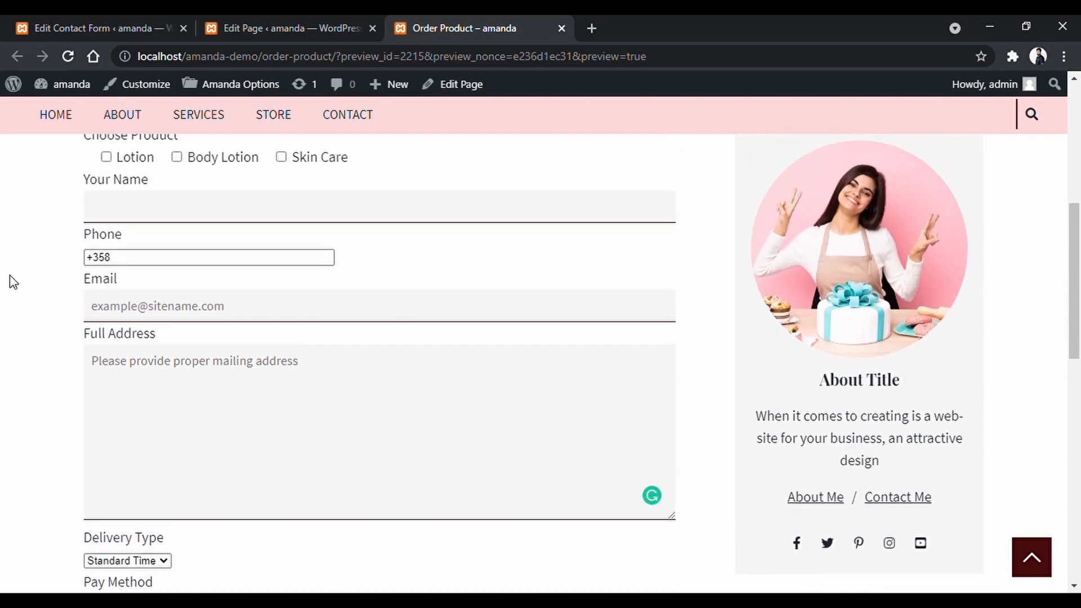
{"action": "scroll", "coordinate": [10, 282], "scroll_direction": "up", "scroll_amount": 4}
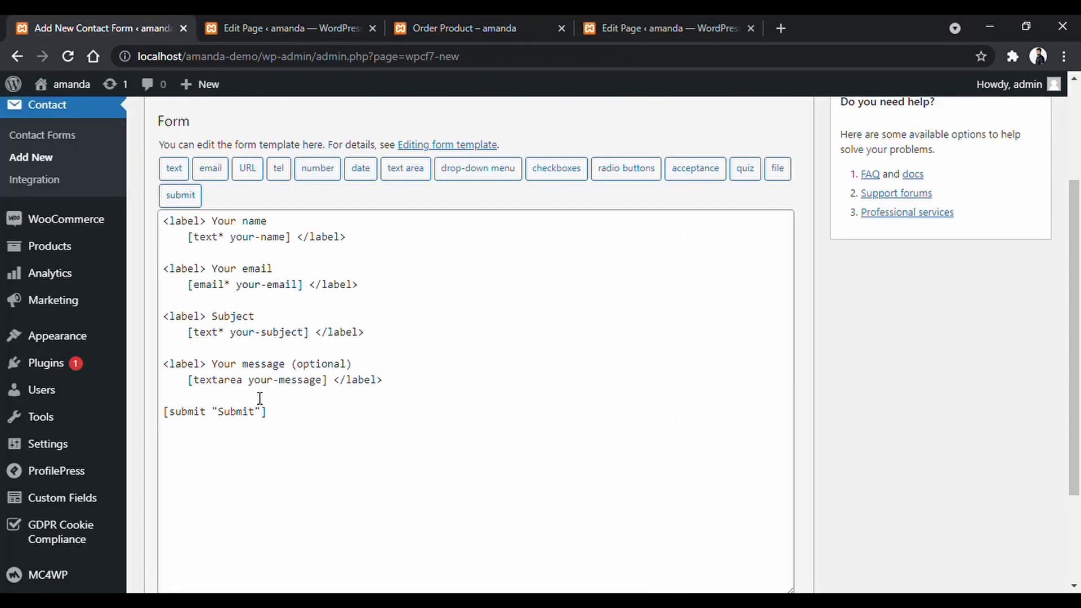
{"action": "scroll", "coordinate": [260, 398], "scroll_direction": "up", "scroll_amount": 3}
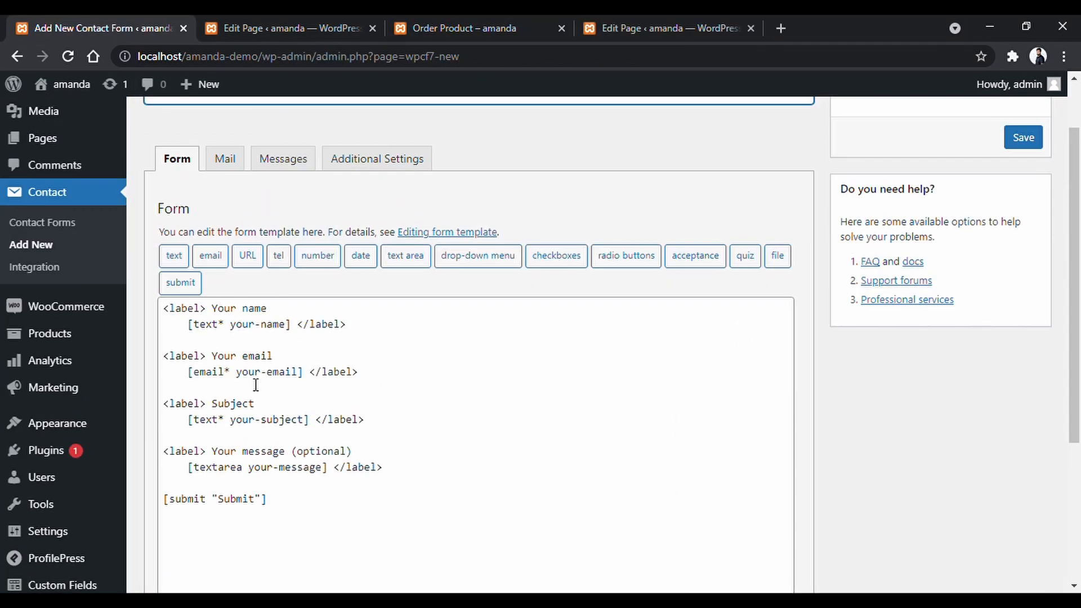
Name the new form 'Contact' and enter new recipient and sender e-mail addresses in the Mail tab.
{"action": "left_click", "coordinate": [284, 168]}
{"action": "type", "text": "Con"}
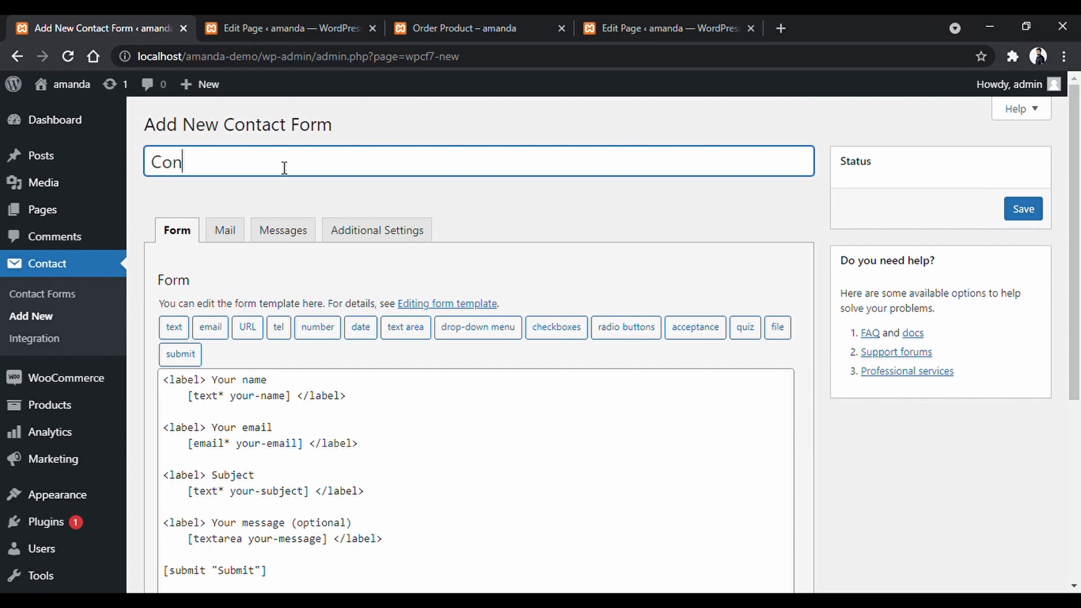
{"action": "type", "text": "tact Us"}
{"action": "left_click", "coordinate": [542, 214]}
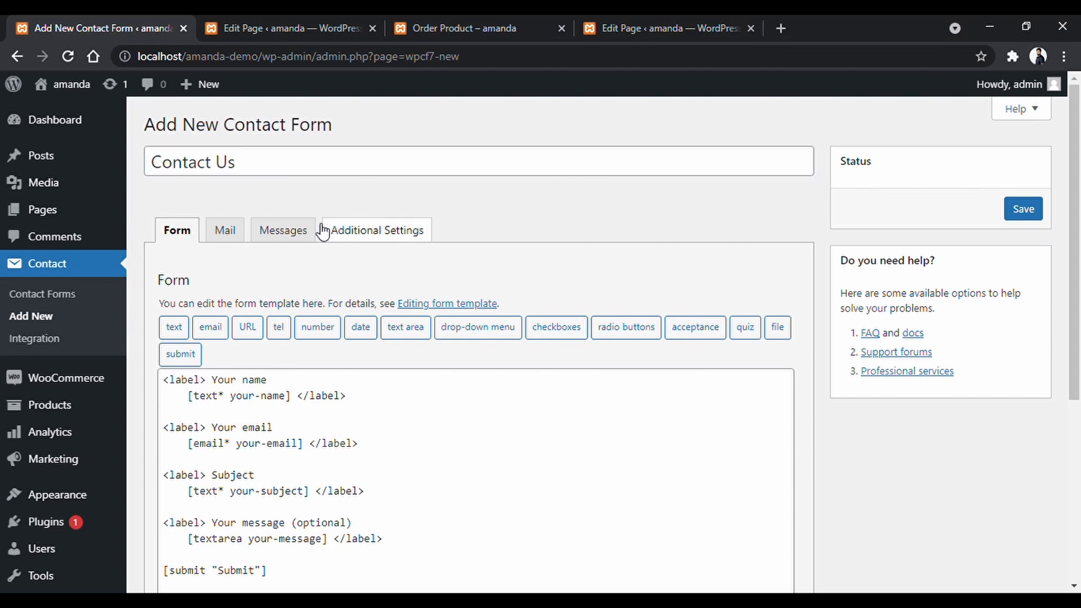
{"action": "left_click", "coordinate": [236, 232]}
{"action": "scroll", "coordinate": [266, 239], "scroll_direction": "down", "scroll_amount": 1}
{"action": "left_click_drag", "start_coordinate": [394, 295], "coordinate": [129, 294]}
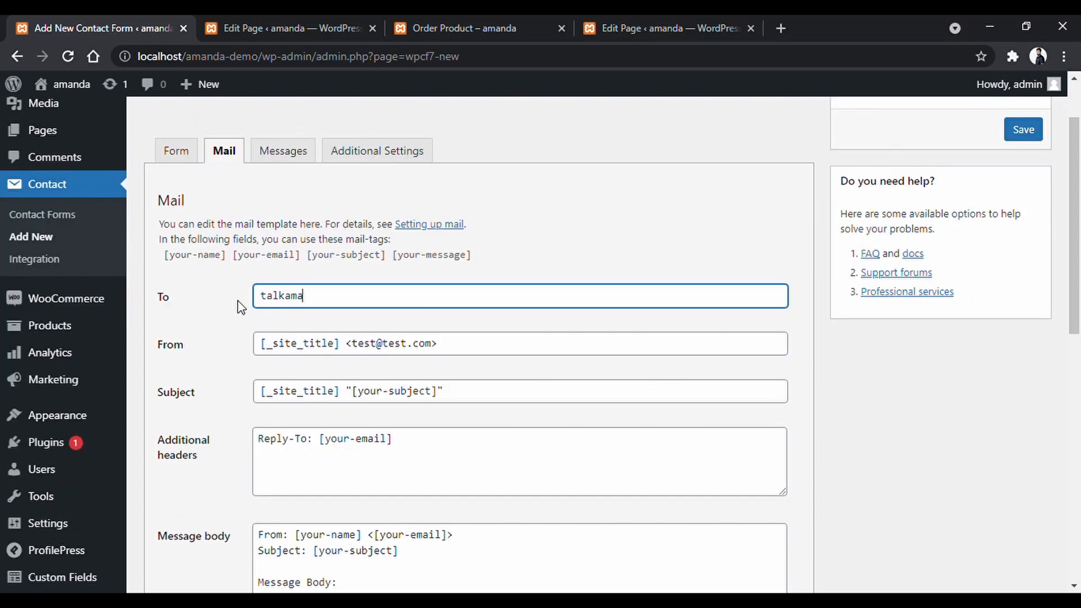
{"action": "left_click", "coordinate": [316, 330]}
{"action": "left_click_drag", "start_coordinate": [447, 343], "coordinate": [183, 353]}
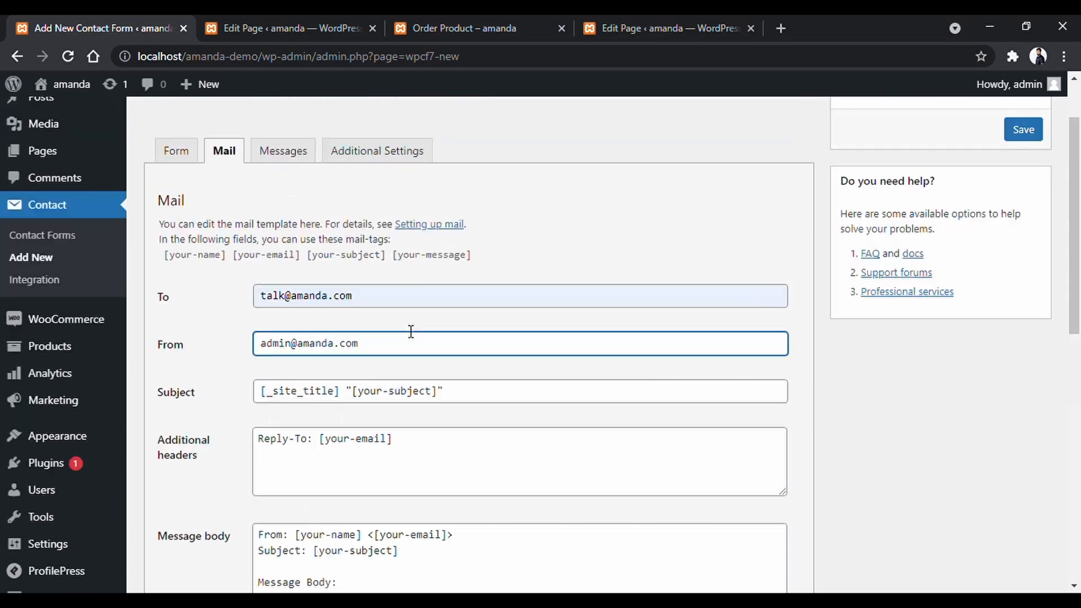
Paste the mail-tags into the message body, one per line, under 'New Client Wanted to get in touch with you.'.
{"action": "left_click_drag", "start_coordinate": [160, 257], "coordinate": [476, 259]}
{"action": "scroll", "coordinate": [511, 244], "scroll_direction": "down", "scroll_amount": 2}
{"action": "key", "text": "ctrl+c"}
{"action": "scroll", "coordinate": [511, 245], "scroll_direction": "down", "scroll_amount": 2}
{"action": "left_click_drag", "start_coordinate": [345, 360], "coordinate": [257, 361]}
{"action": "key", "text": "ctrl+v"}
{"action": "key", "text": "Left"}
{"action": "key", "text": "Left"}
{"action": "key", "text": "Left"}
{"action": "key", "text": "Left"}
{"action": "key", "text": "Left"}
{"action": "key", "text": "Left"}
{"action": "key", "text": "Left"}
{"action": "key", "text": "Left"}
{"action": "key", "text": "Left"}
{"action": "key", "text": "Left"}
{"action": "key", "text": "Left"}
{"action": "key", "text": "Left"}
{"action": "key", "text": "Left"}
{"action": "key", "text": "Left"}
{"action": "key", "text": "Left"}
{"action": "key", "text": "Left"}
{"action": "key", "text": "Left"}
{"action": "key", "text": "Left"}
{"action": "key", "text": "Left"}
{"action": "key", "text": "Left"}
{"action": "key", "text": "Return"}
{"action": "key", "text": "Right"}
{"action": "key", "text": "Right"}
{"action": "key", "text": "Right"}
{"action": "key", "text": "Right"}
{"action": "key", "text": "Right"}
{"action": "key", "text": "Right"}
{"action": "key", "text": "Right"}
{"action": "key", "text": "Right"}
{"action": "key", "text": "Right"}
{"action": "key", "text": "Right"}
{"action": "key", "text": "Right"}
{"action": "key", "text": "Right"}
{"action": "key", "text": "Return"}
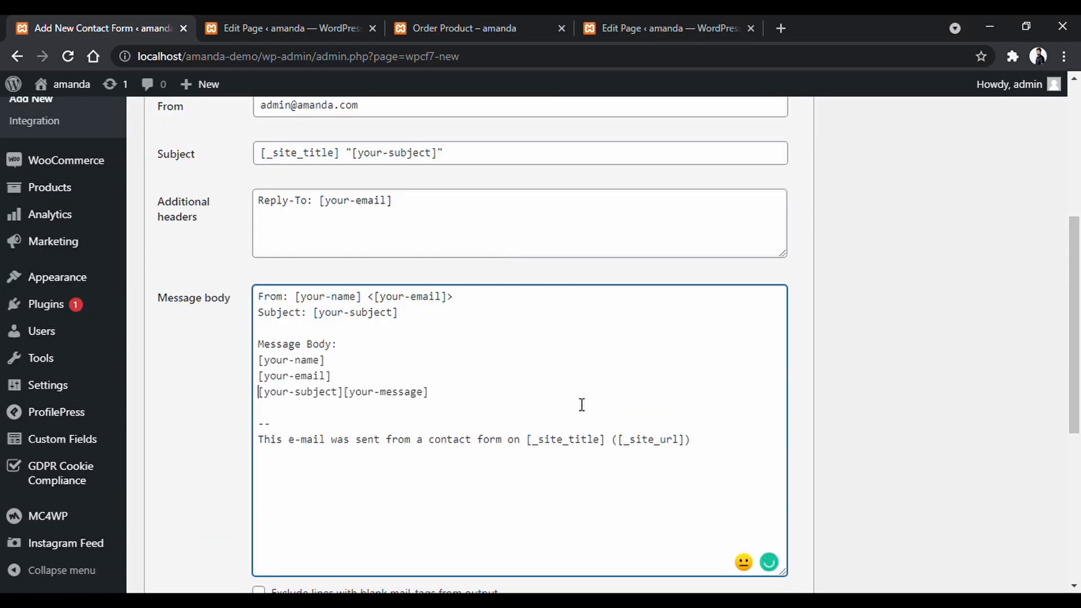
{"action": "key", "text": "Right"}
{"action": "key", "text": "Right"}
{"action": "key", "text": "Right"}
{"action": "key", "text": "Right"}
{"action": "key", "text": "Right"}
{"action": "key", "text": "Right"}
{"action": "key", "text": "Right"}
{"action": "key", "text": "Right"}
{"action": "key", "text": "Right"}
{"action": "key", "text": "Right"}
{"action": "key", "text": "Right"}
{"action": "key", "text": "Right"}
{"action": "key", "text": "Right"}
{"action": "key", "text": "Right"}
{"action": "key", "text": "Return"}
{"action": "key", "text": "Up"}
{"action": "key", "text": "Up"}
{"action": "key", "text": "Up"}
{"action": "key", "text": "Return"}
{"action": "key", "text": "Up"}
{"action": "type", "text": "New Client "}
{"action": "type", "text": "Wanted to get in touch with you."}
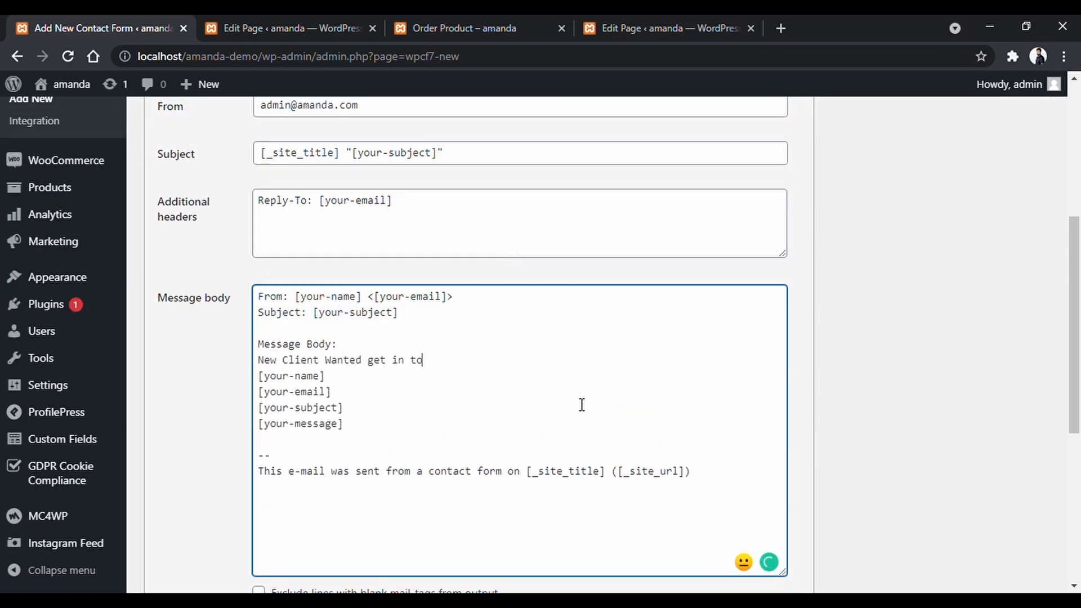
{"action": "key", "text": "Return"}
{"action": "mouse_move", "coordinate": [344, 362]}
{"action": "left_click", "coordinate": [483, 422]}
Label the mail-body lines 'Client Name:', 'Email:', 'Topic:' and 'Client Message:'.
{"action": "key", "text": "Down"}
{"action": "type", "text": "Client Name:"}
{"action": "key", "text": "Down"}
{"action": "key", "text": "Home"}
{"action": "type", "text": "Email:"}
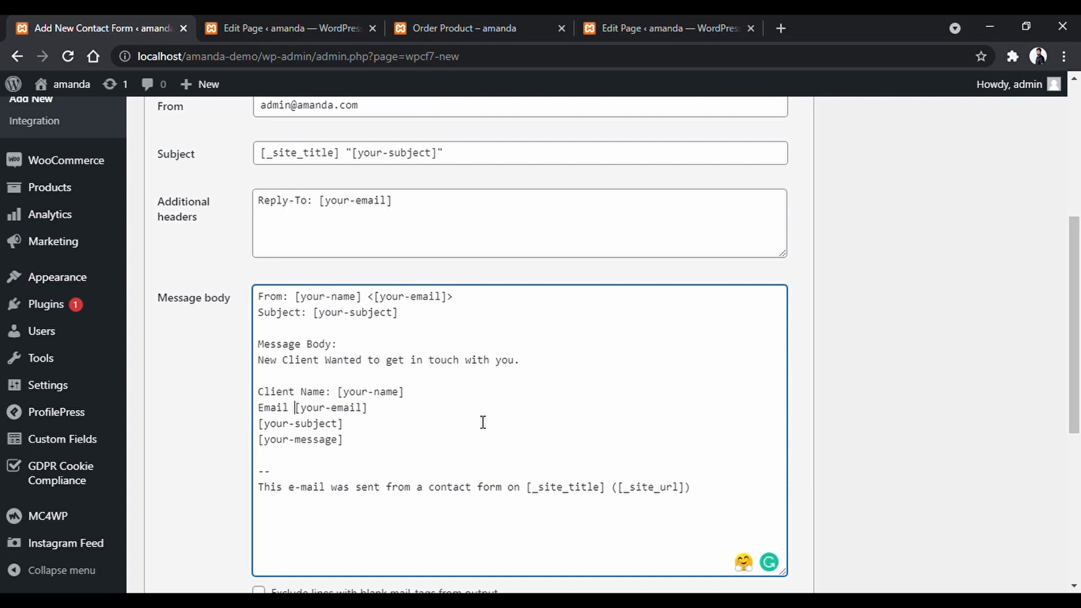
{"action": "key", "text": "Down"}
{"action": "key", "text": "Home"}
{"action": "type", "text": "Topic:"}
{"action": "key", "text": "Down"}
{"action": "key", "text": "Home"}
{"action": "type", "text": "Client Message:"}
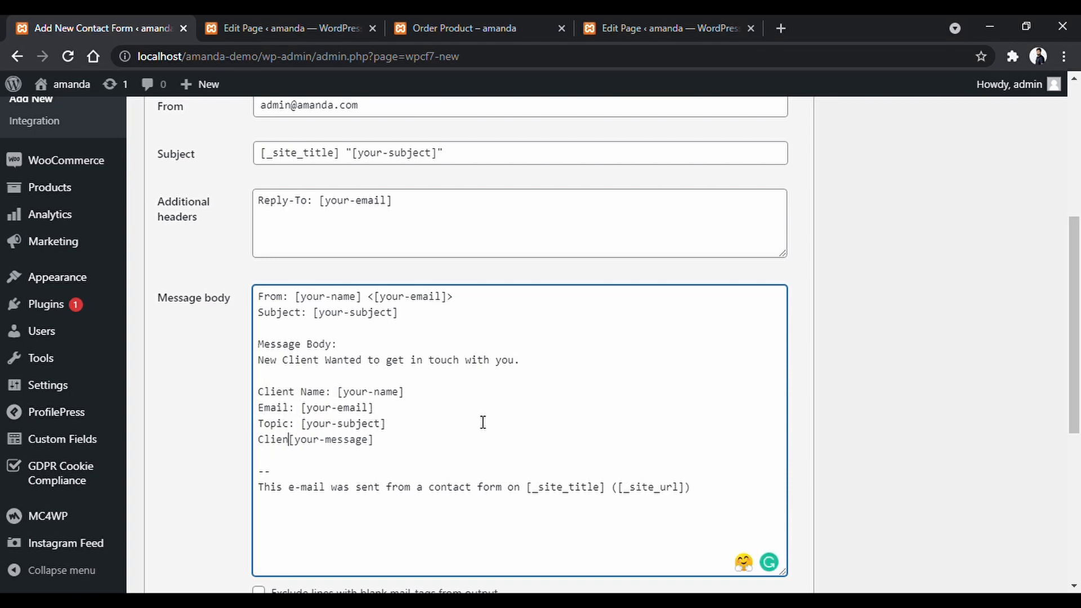
Extend the success message with 'We will be in touch with you very soon,' and save the form.
{"action": "scroll", "coordinate": [835, 408], "scroll_direction": "up", "scroll_amount": 1}
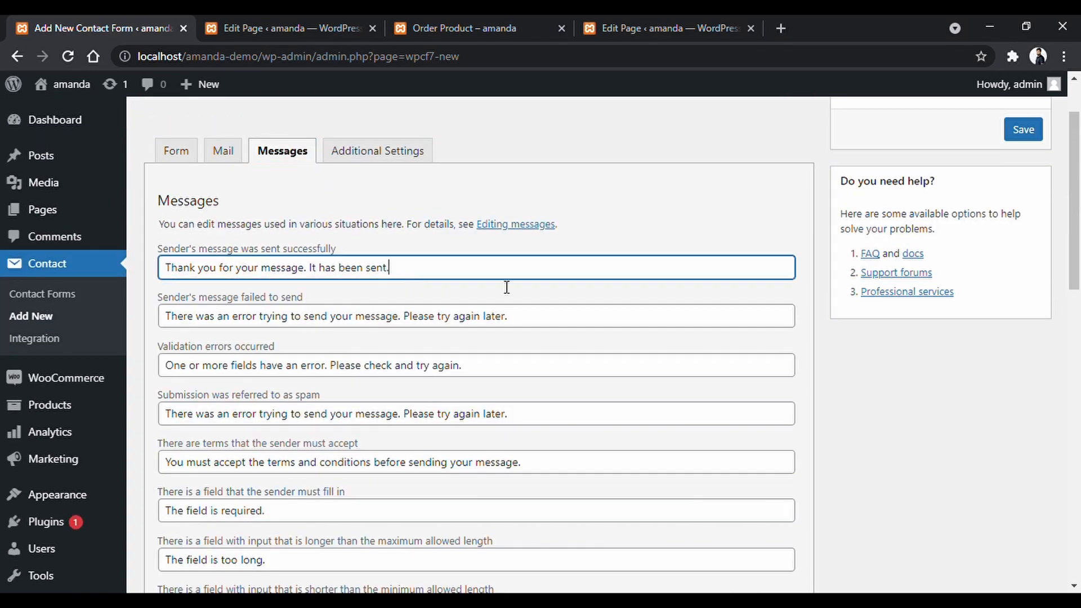
{"action": "type", "text": "We will be in touch with you very soon,"}
{"action": "scroll", "coordinate": [1039, 212], "scroll_direction": "up", "scroll_amount": 2}
{"action": "left_click", "coordinate": [1023, 209]}
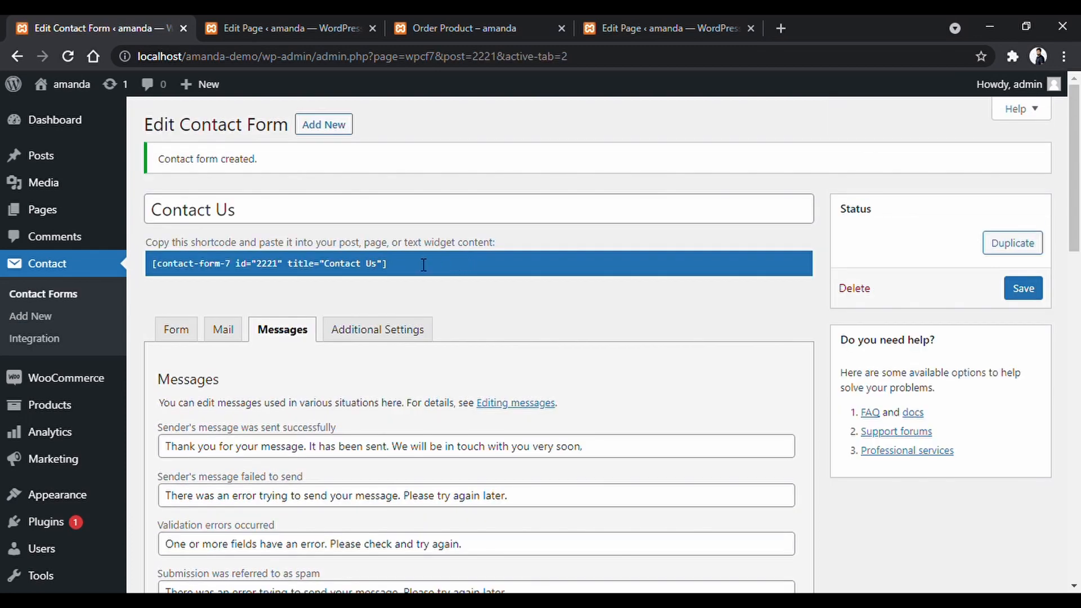
Paste the id 2221 Contact Us shortcode into the Contact page's Shortcode block and scroll through its preview.
{"action": "left_click", "coordinate": [423, 265]}
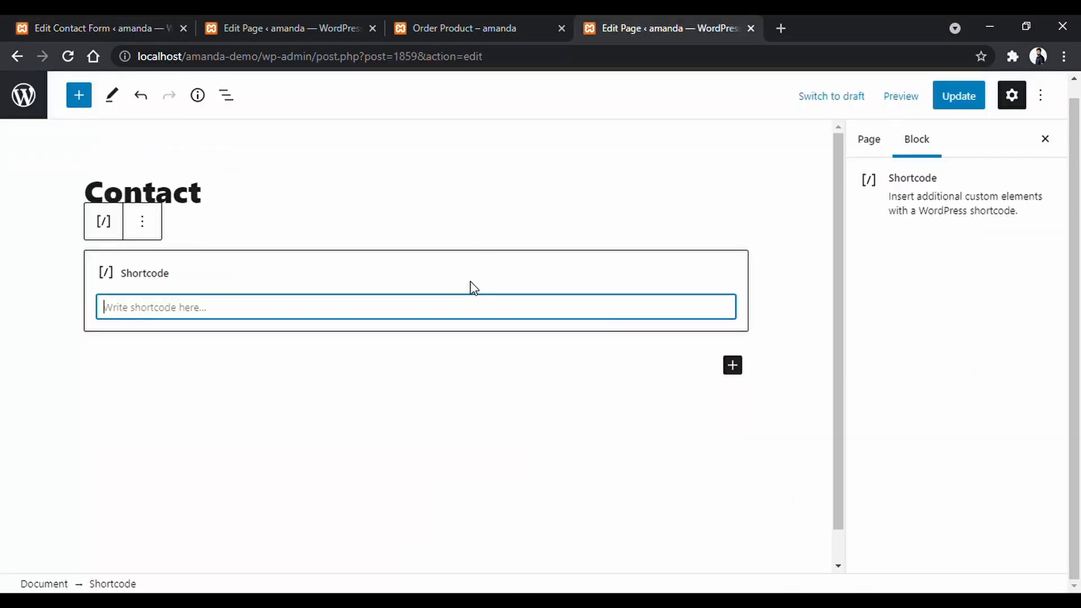
{"action": "key", "text": "ctrl+v"}
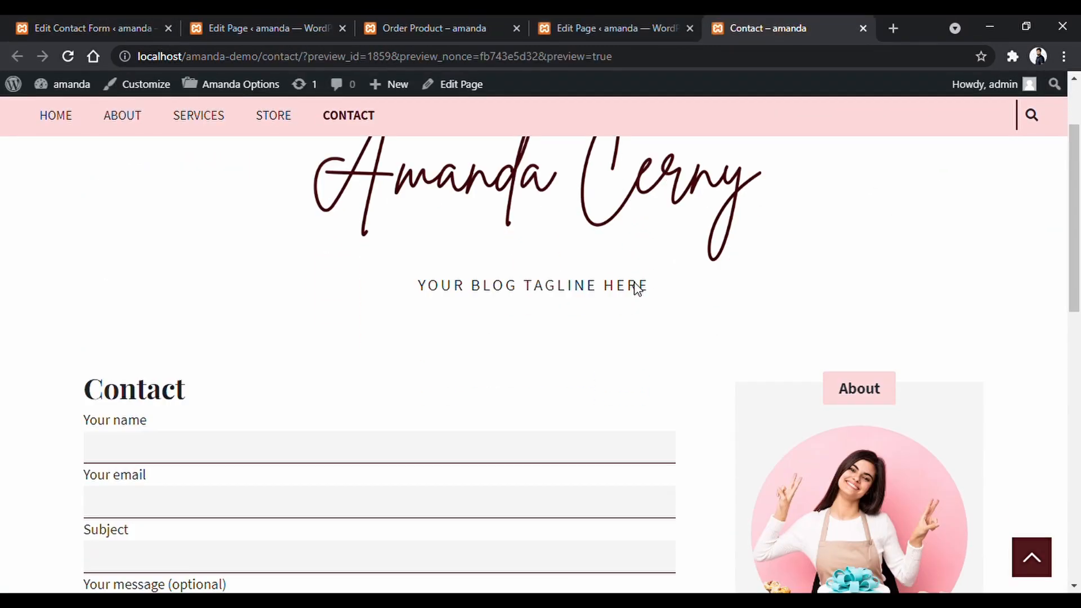
{"action": "scroll", "coordinate": [636, 286], "scroll_direction": "down", "scroll_amount": 5}
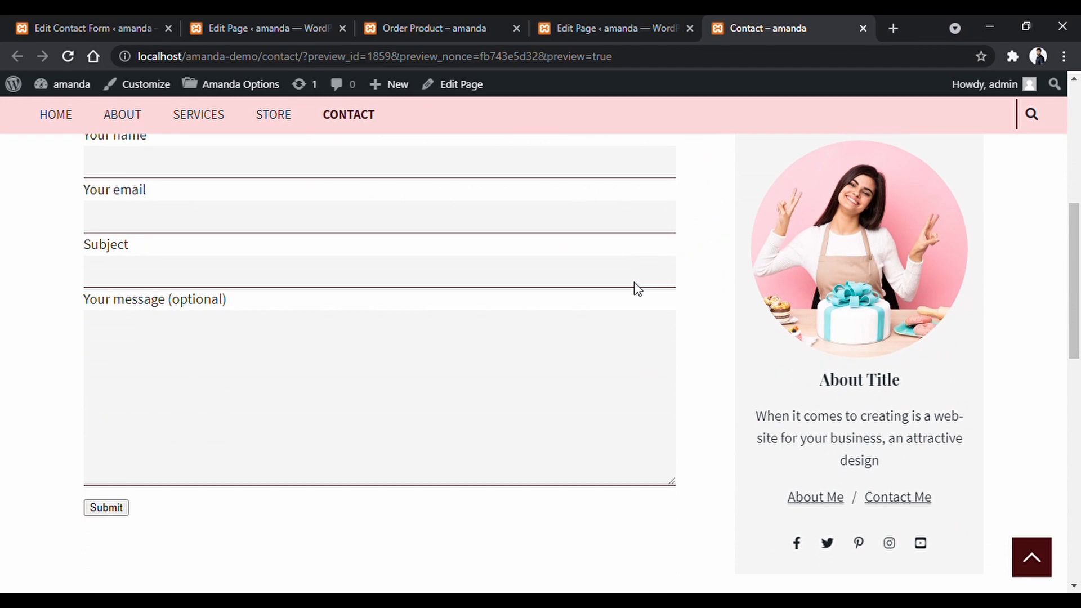
{"action": "scroll", "coordinate": [637, 289], "scroll_direction": "up", "scroll_amount": 2}
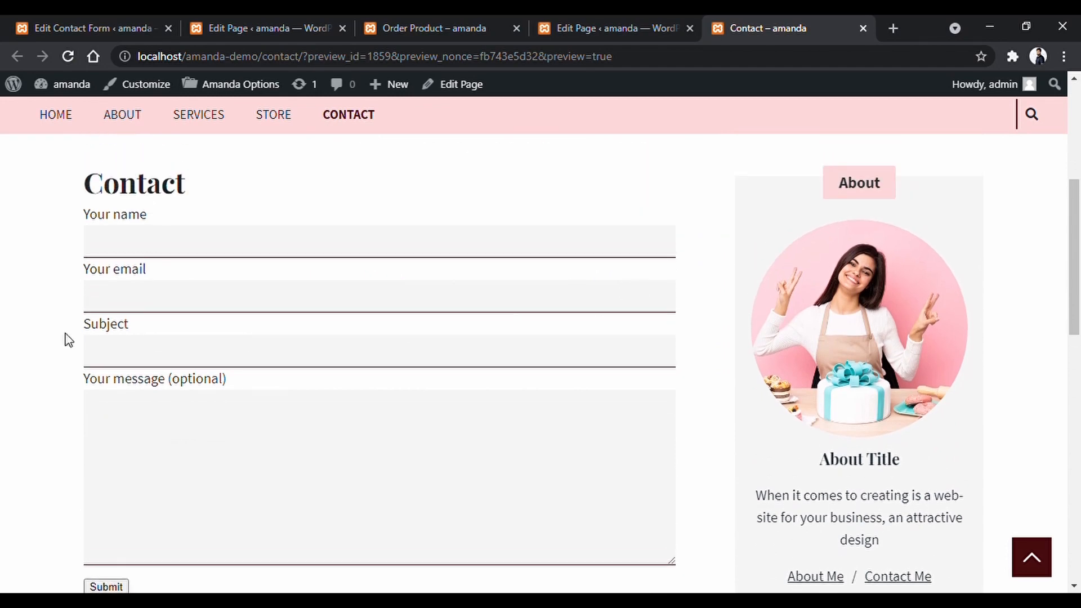
{"action": "scroll", "coordinate": [20, 338], "scroll_direction": "down", "scroll_amount": 3}
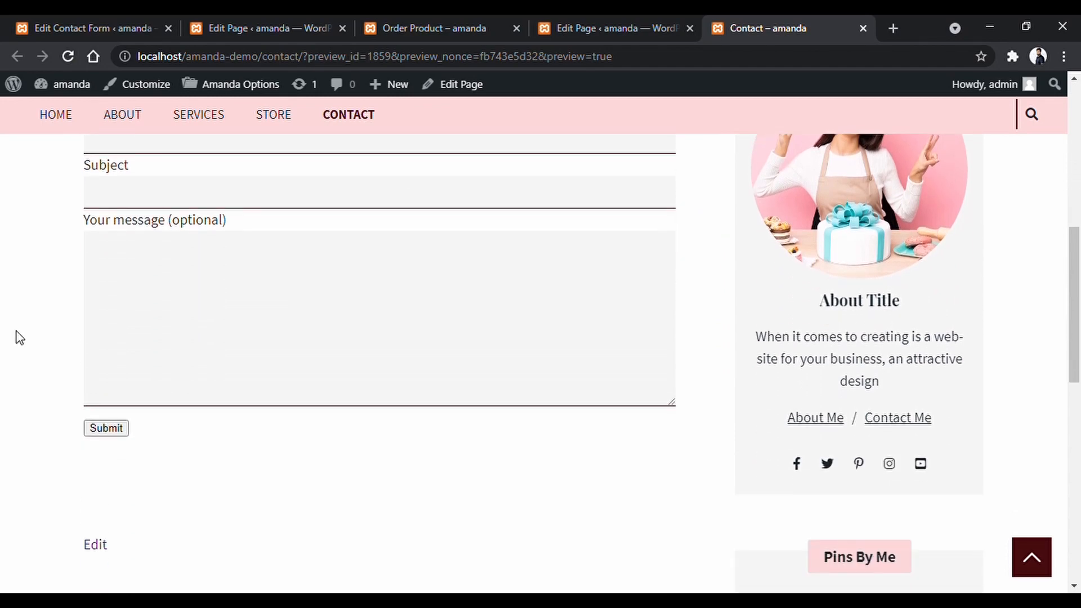
{"action": "scroll", "coordinate": [20, 338], "scroll_direction": "up", "scroll_amount": 5}
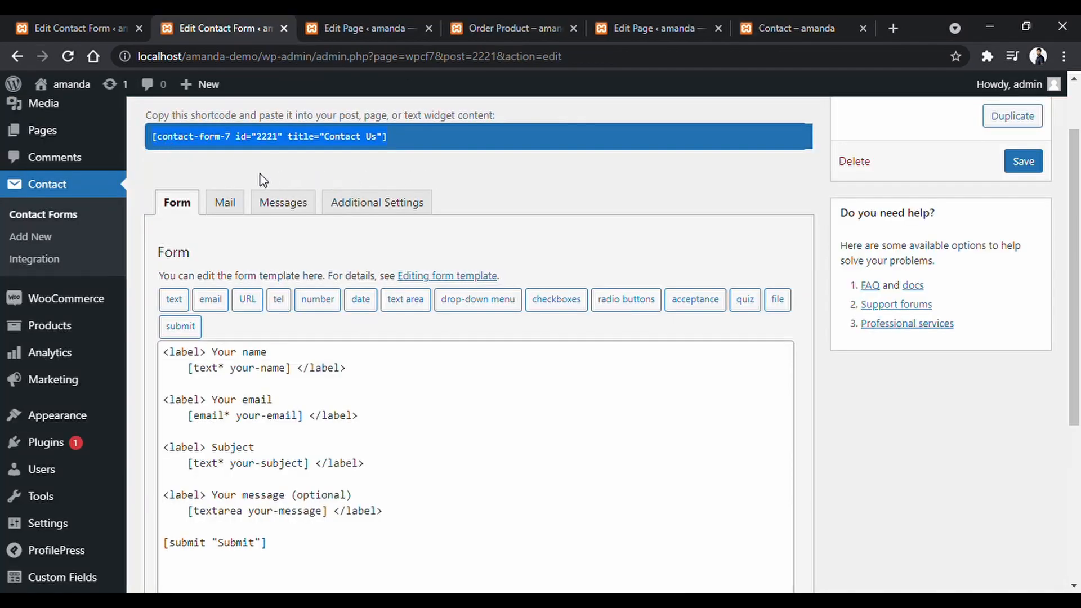
On the Widgets page, add a Text widget to the Sidebar Bottom area.
{"action": "mouse_move", "coordinate": [89, 419]}
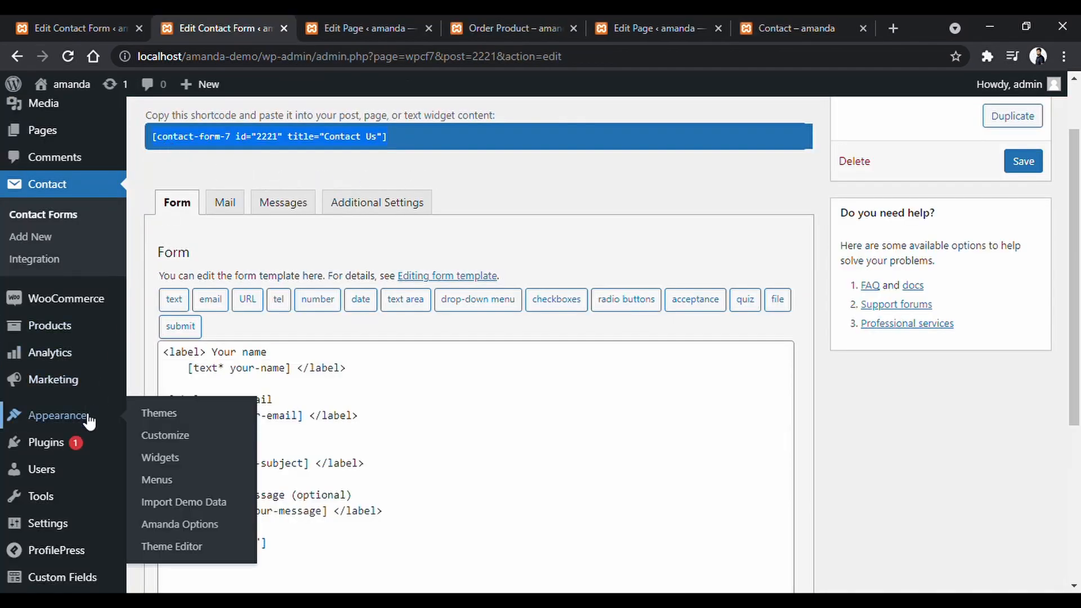
{"action": "left_click", "coordinate": [213, 469]}
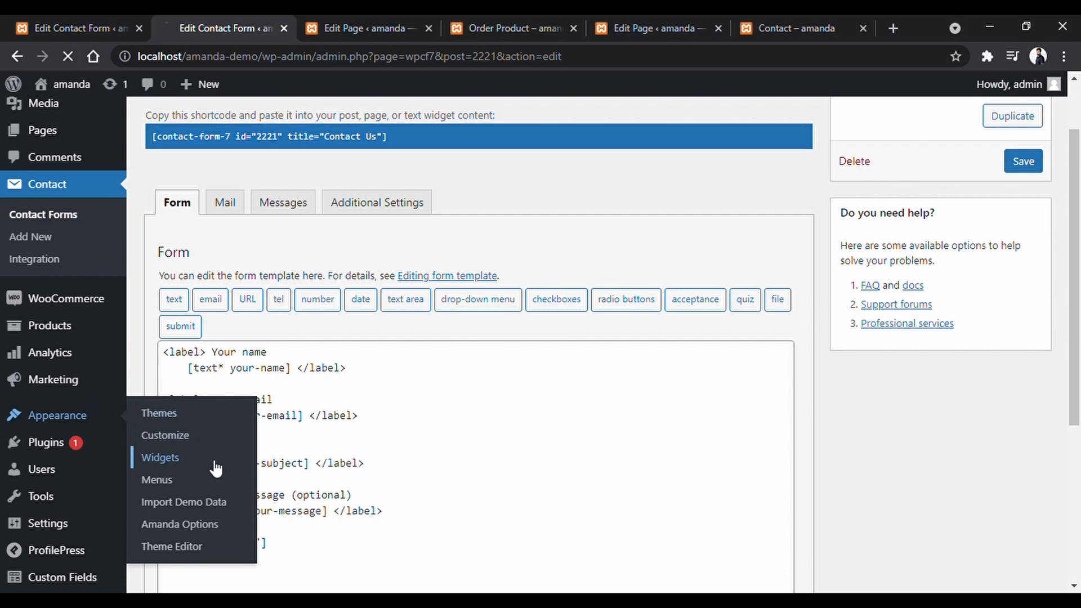
{"action": "scroll", "coordinate": [807, 392], "scroll_direction": "down", "scroll_amount": 8}
{"action": "scroll", "coordinate": [809, 392], "scroll_direction": "down", "scroll_amount": 15}
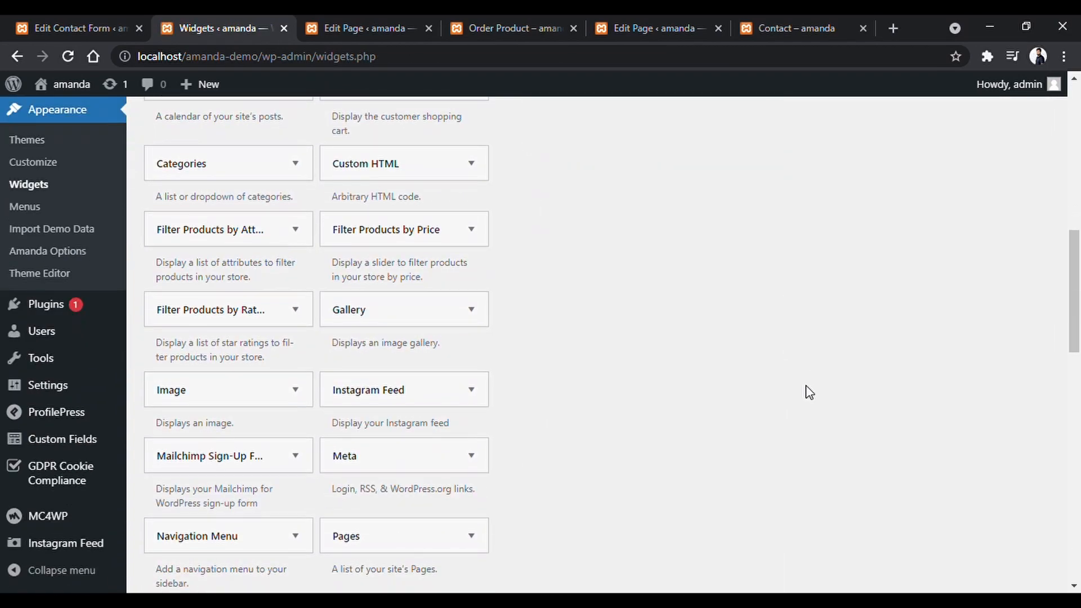
{"action": "scroll", "coordinate": [809, 392], "scroll_direction": "down", "scroll_amount": 5}
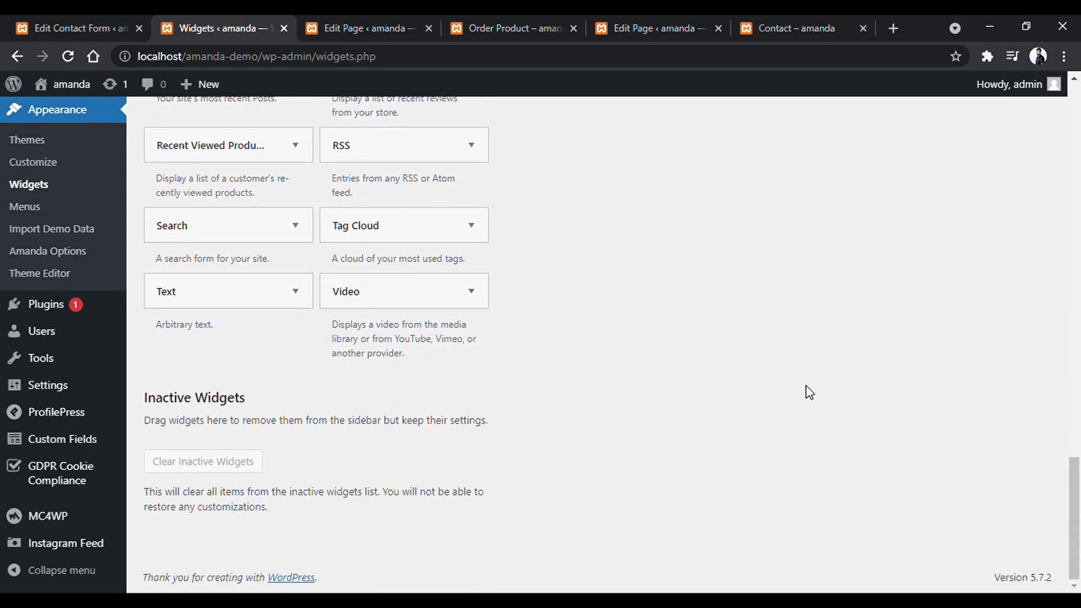
{"action": "left_click", "coordinate": [296, 304]}
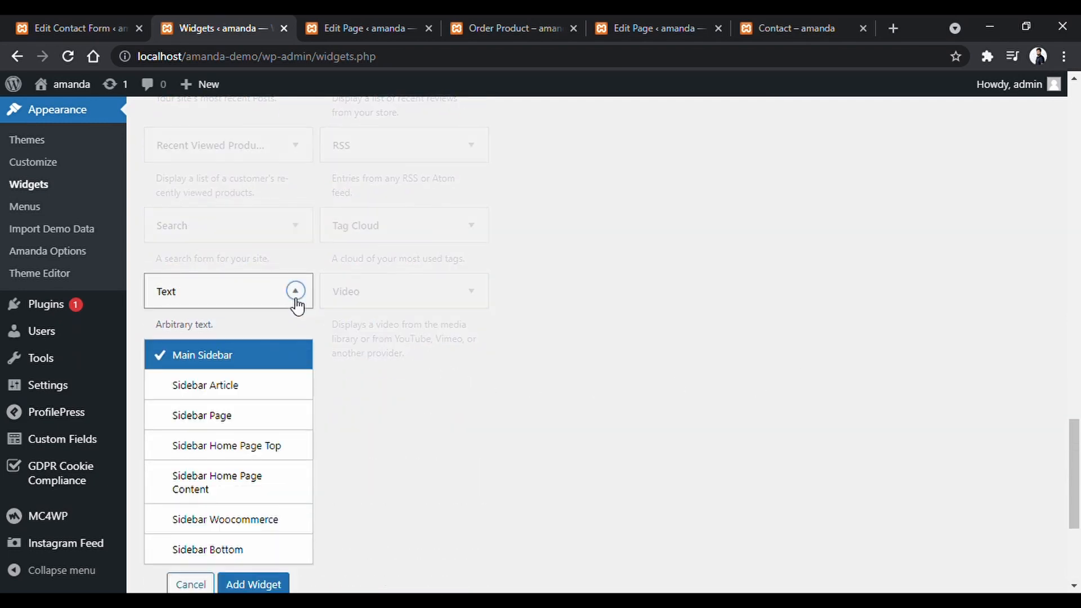
{"action": "scroll", "coordinate": [294, 343], "scroll_direction": "down", "scroll_amount": 2}
{"action": "left_click", "coordinate": [268, 476]}
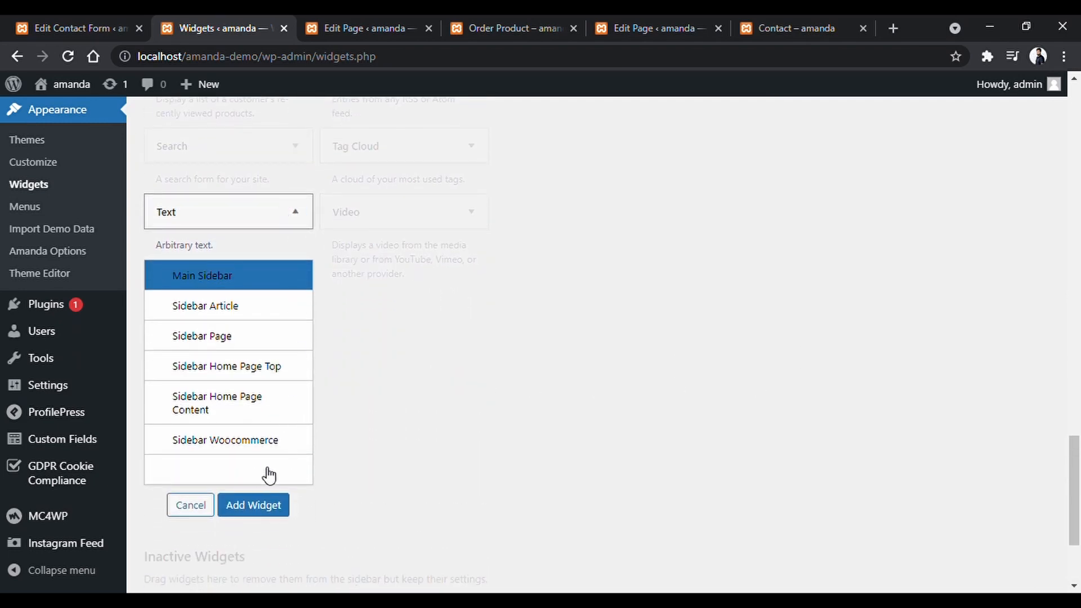
{"action": "left_click", "coordinate": [269, 509]}
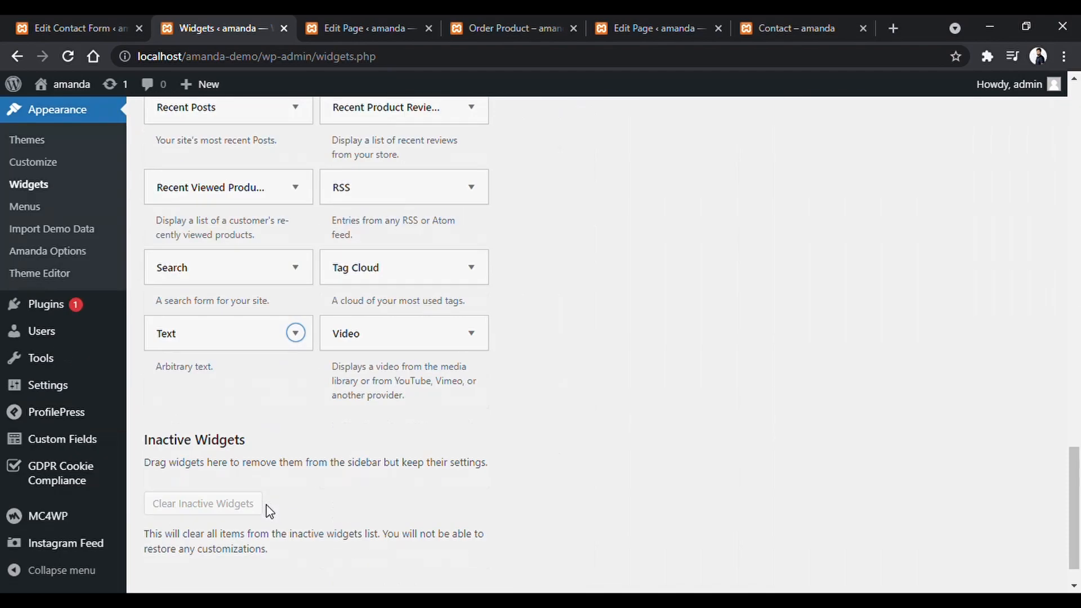
Title the Text widget 'Contact Us', paste the contact form shortcode in its Text view, and save it.
{"action": "scroll", "coordinate": [692, 408], "scroll_direction": "up", "scroll_amount": 15}
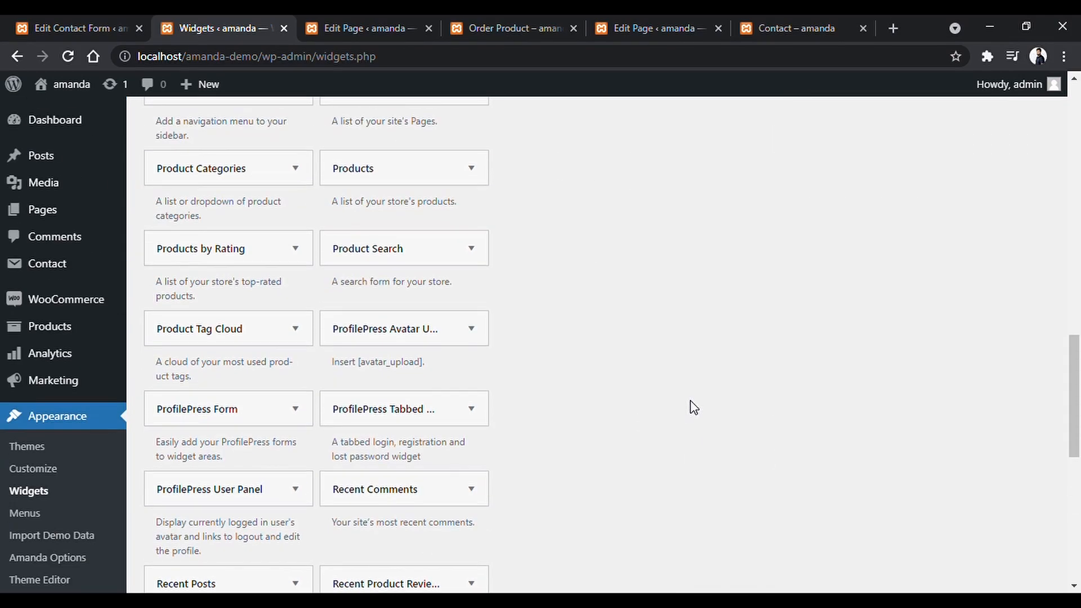
{"action": "scroll", "coordinate": [693, 406], "scroll_direction": "up", "scroll_amount": 7}
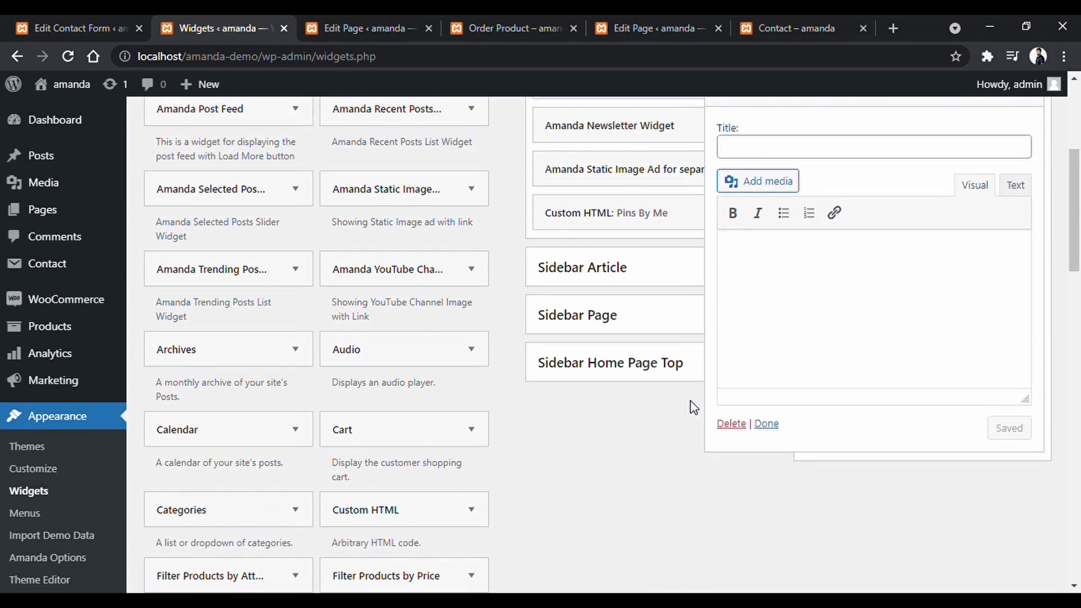
{"action": "left_click", "coordinate": [794, 233]}
{"action": "type", "text": "contact Us"}
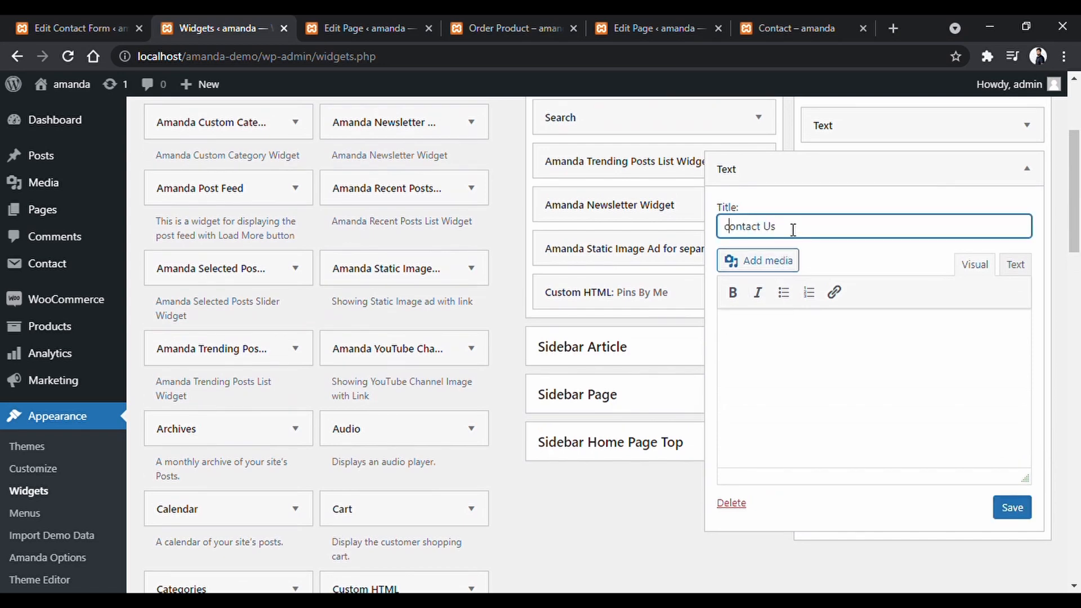
{"action": "key", "text": "BackSpace"}
{"action": "type", "text": "C"}
{"action": "left_click", "coordinate": [1022, 269]}
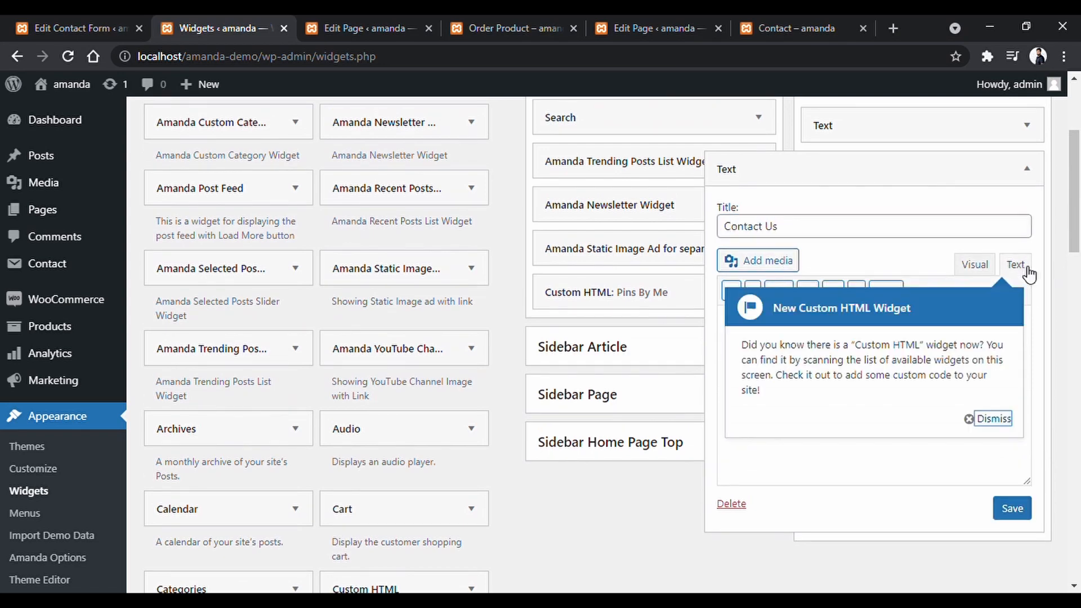
{"action": "left_click", "coordinate": [994, 419]}
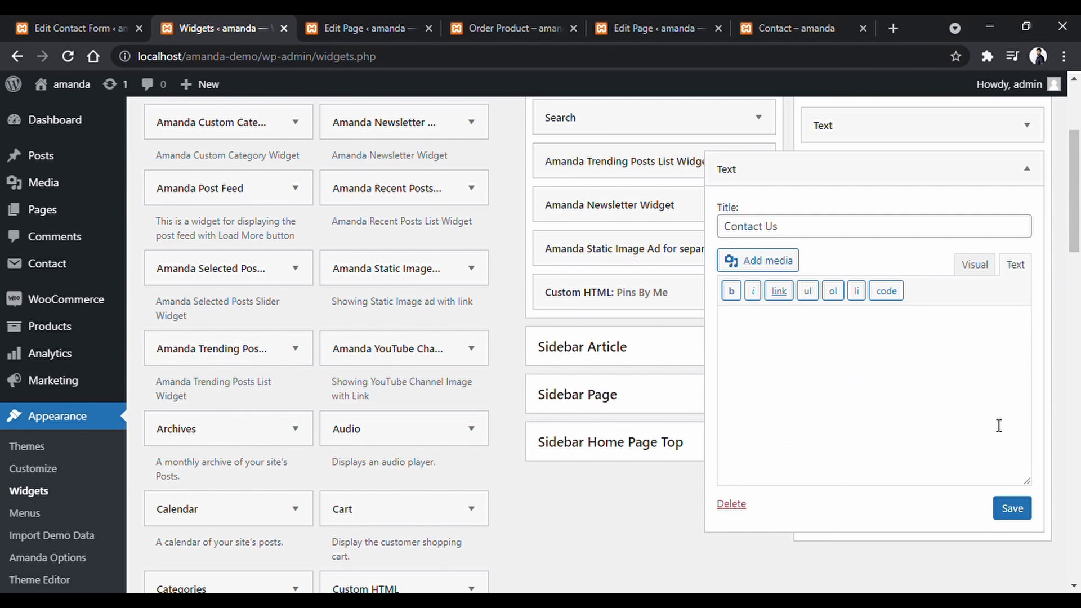
{"action": "left_click", "coordinate": [796, 371]}
{"action": "type", "text": "[contact-form-7 id=\"2221\" title=\"Contact Us\"]"}
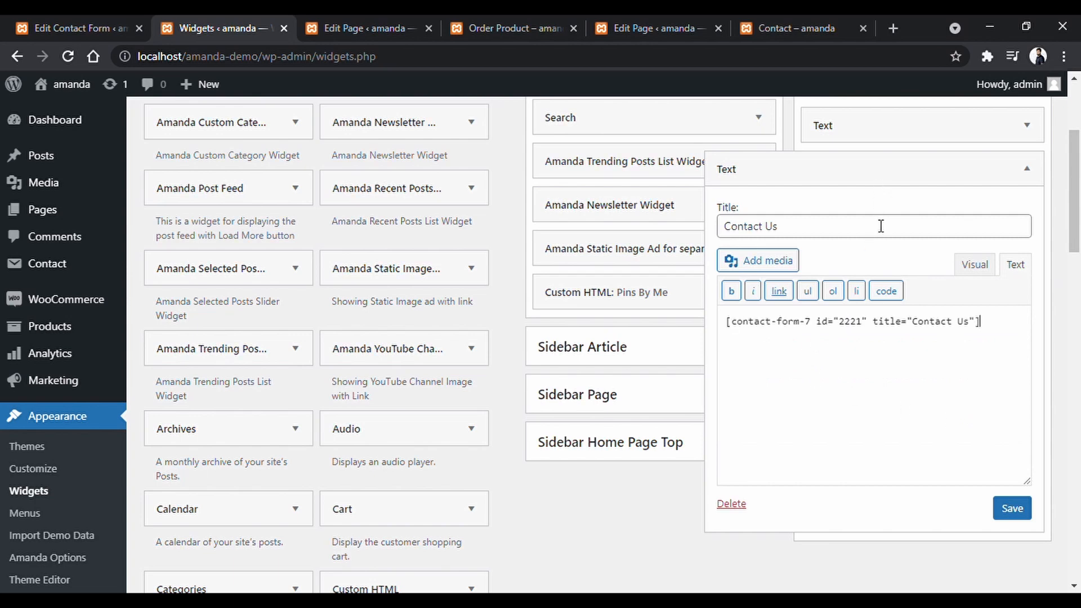
{"action": "left_click", "coordinate": [1012, 509]}
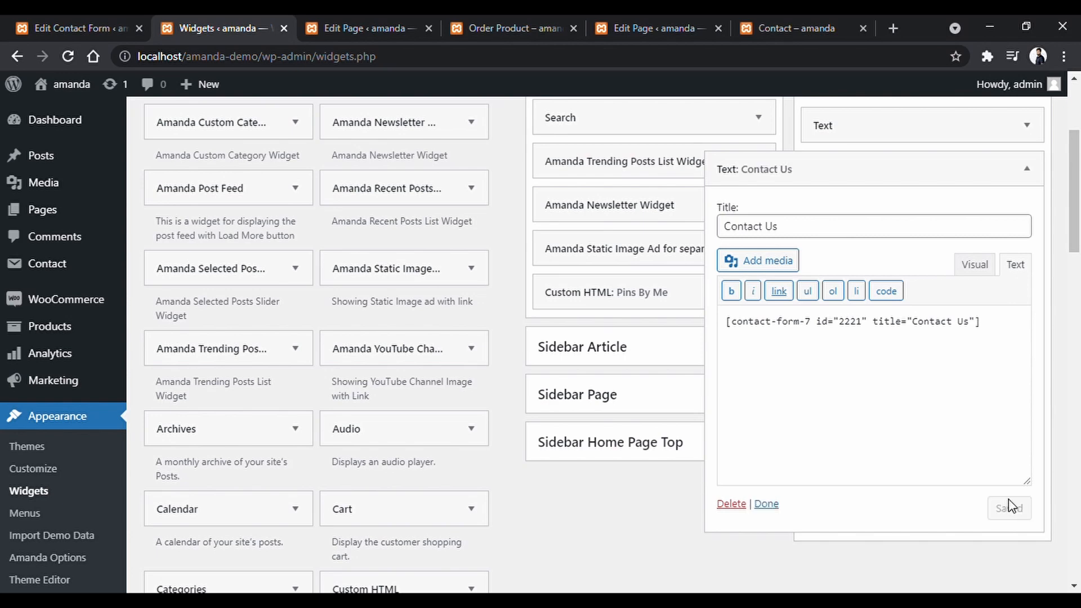
{"action": "scroll", "coordinate": [24, 242], "scroll_direction": "down", "scroll_amount": 5}
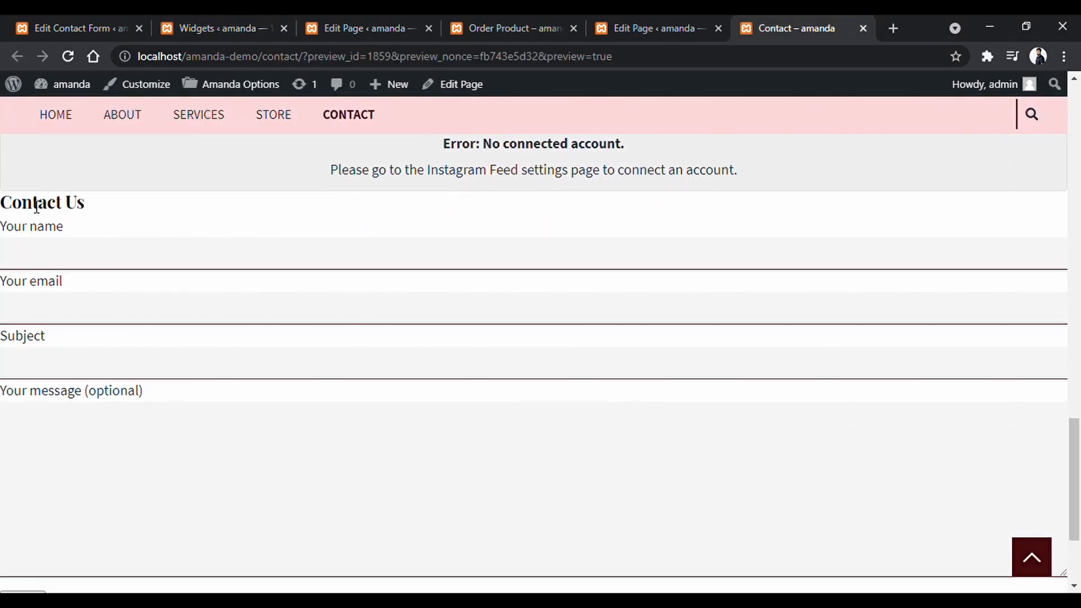
Scroll through the Contact Us form on the live page, then view the Contact Form by WPForms plugin details.
{"action": "scroll", "coordinate": [18, 464], "scroll_direction": "down", "scroll_amount": 3}
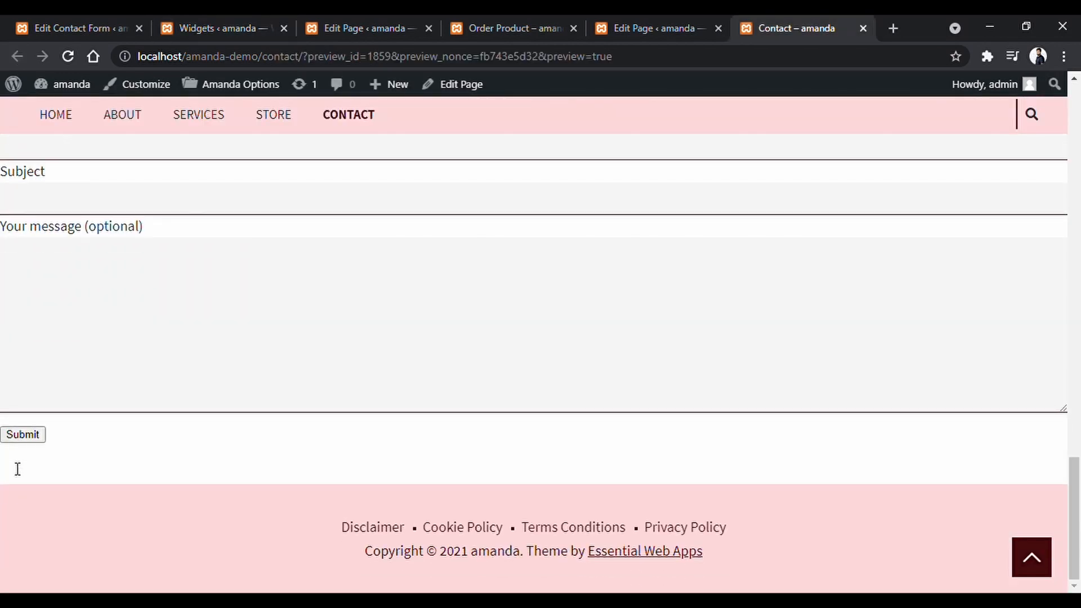
{"action": "scroll", "coordinate": [36, 403], "scroll_direction": "up", "scroll_amount": 4}
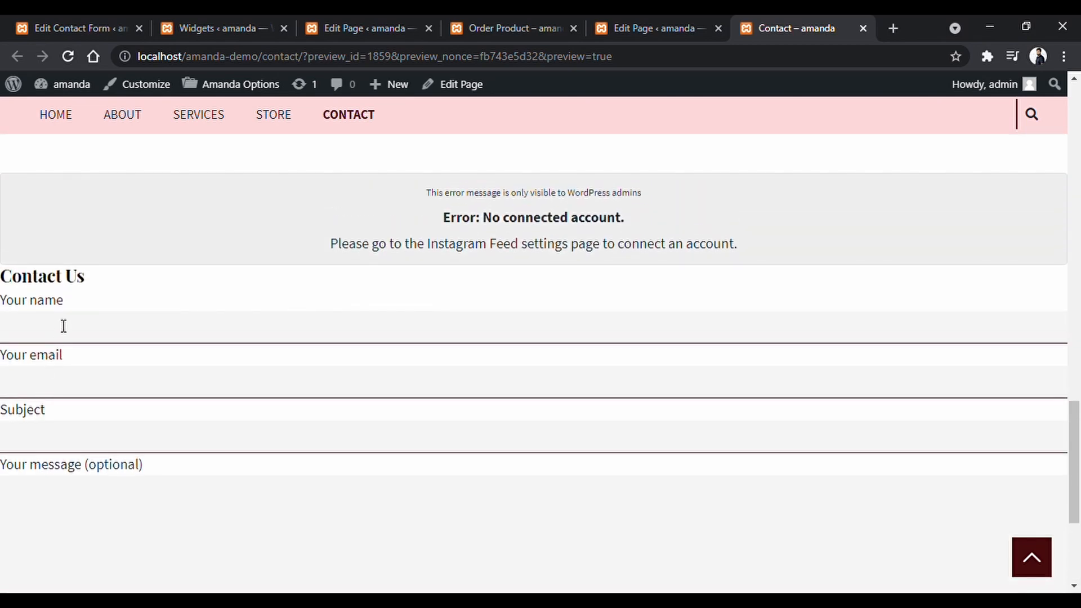
{"action": "scroll", "coordinate": [63, 326], "scroll_direction": "down", "scroll_amount": 4}
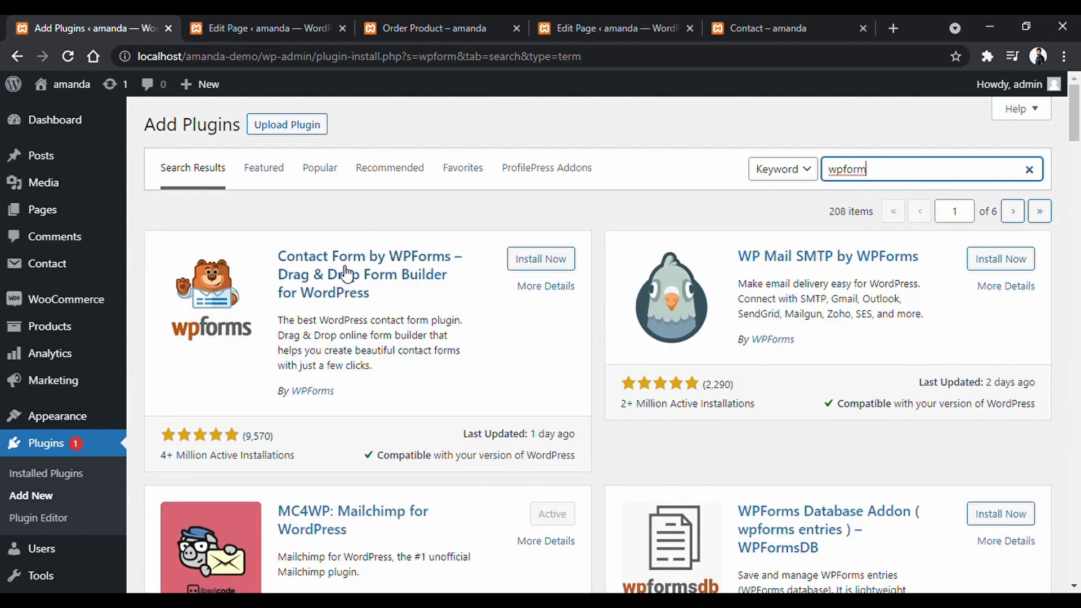
{"action": "left_click", "coordinate": [346, 274]}
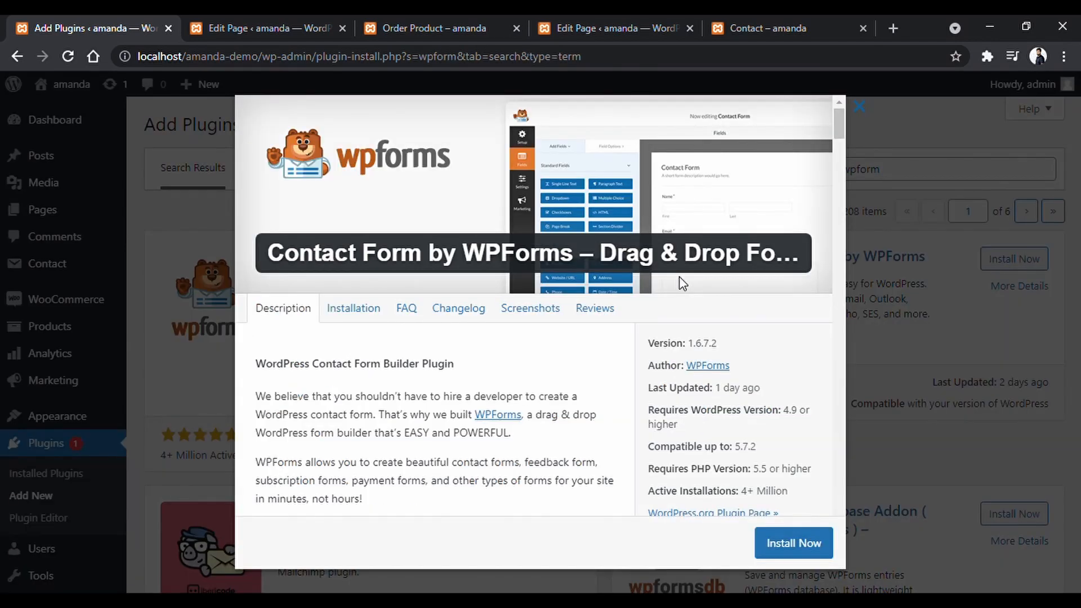